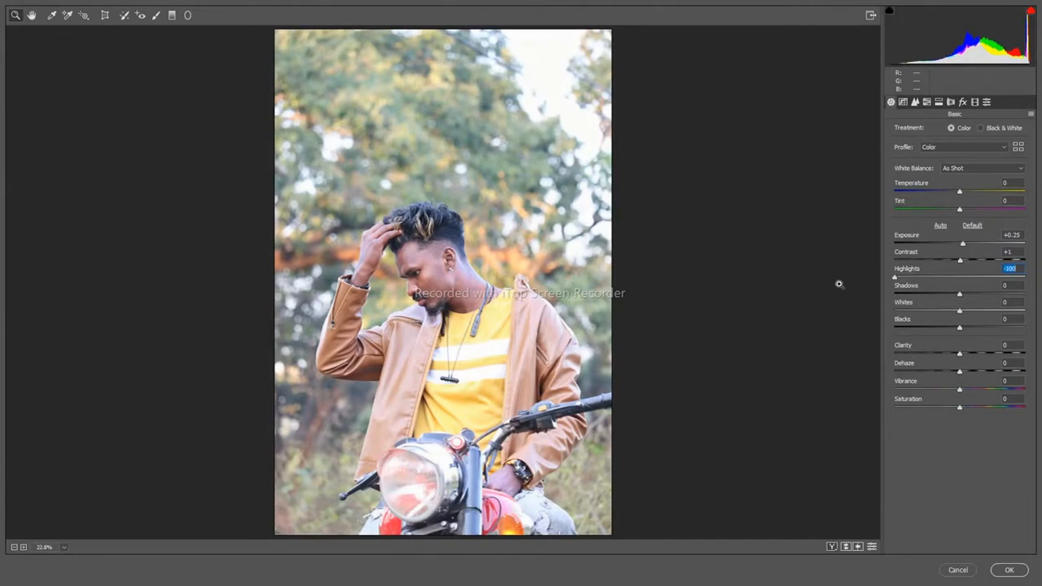
Step: Set Shadows to +78, Whites to -18, Blacks to -49 and Clarity to +13 in the basic adjustments
drag(987, 292, 1004, 292)
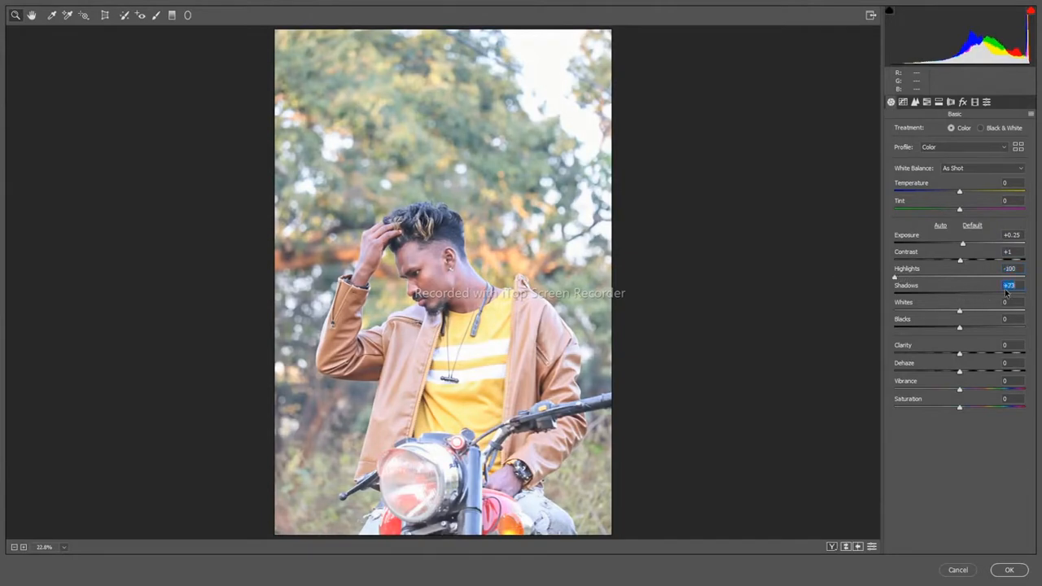
mouse_move(959, 326)
mouse_down()
mouse_move(914, 327)
mouse_move(928, 311)
mouse_move(952, 312)
mouse_up()
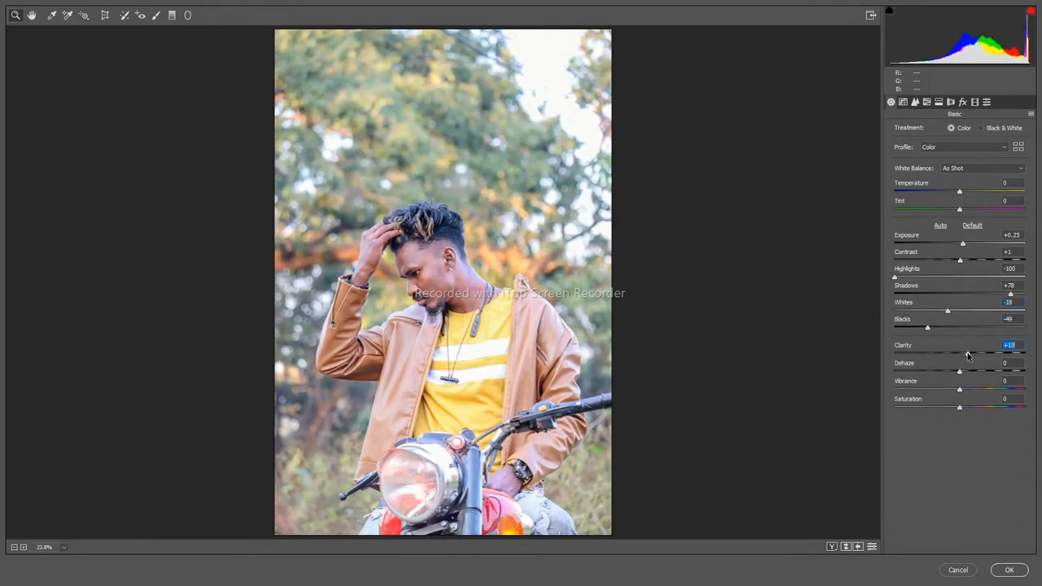
Step: Adjust the Greens and Yellows hues in the HSL settings and lower the Greens saturation to -100
click(926, 102)
drag(954, 211, 886, 219)
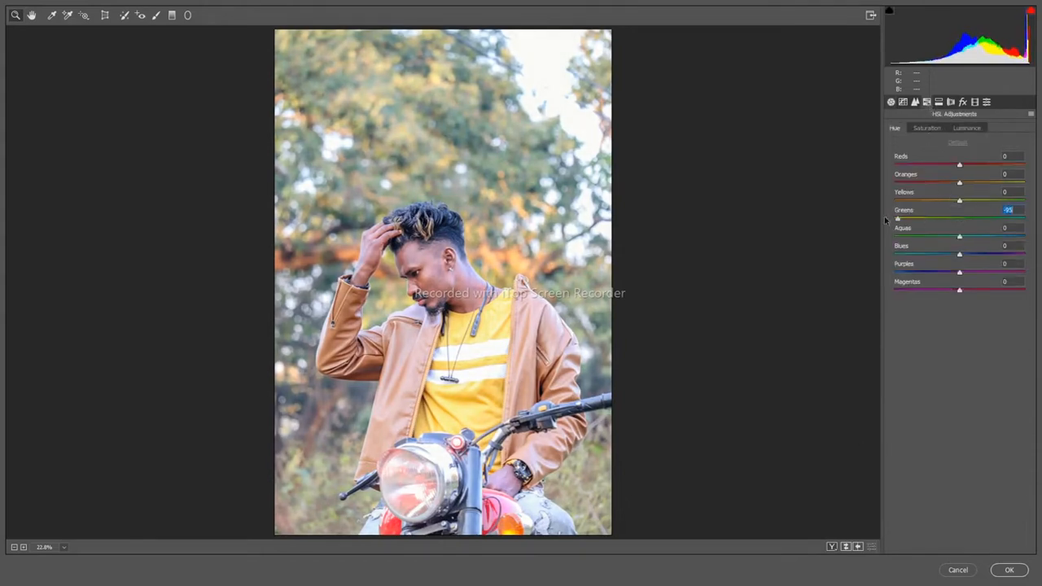
drag(952, 201, 880, 198)
click(921, 131)
drag(957, 217, 882, 204)
click(897, 130)
drag(958, 204, 961, 204)
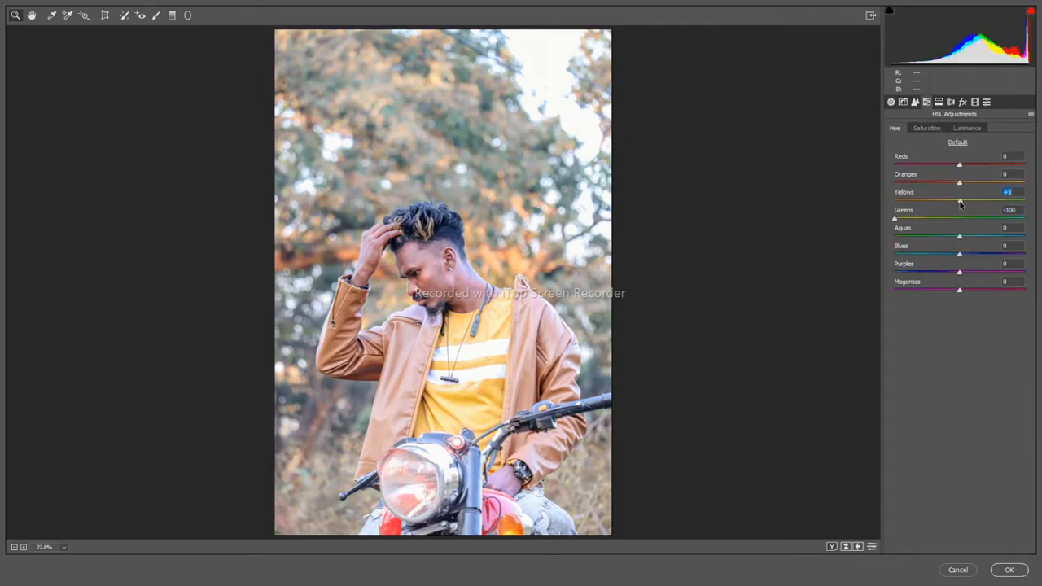
click(955, 217)
Step: Raise the HSL Yellows saturation to about +43 and compare the result with the default settings
click(921, 129)
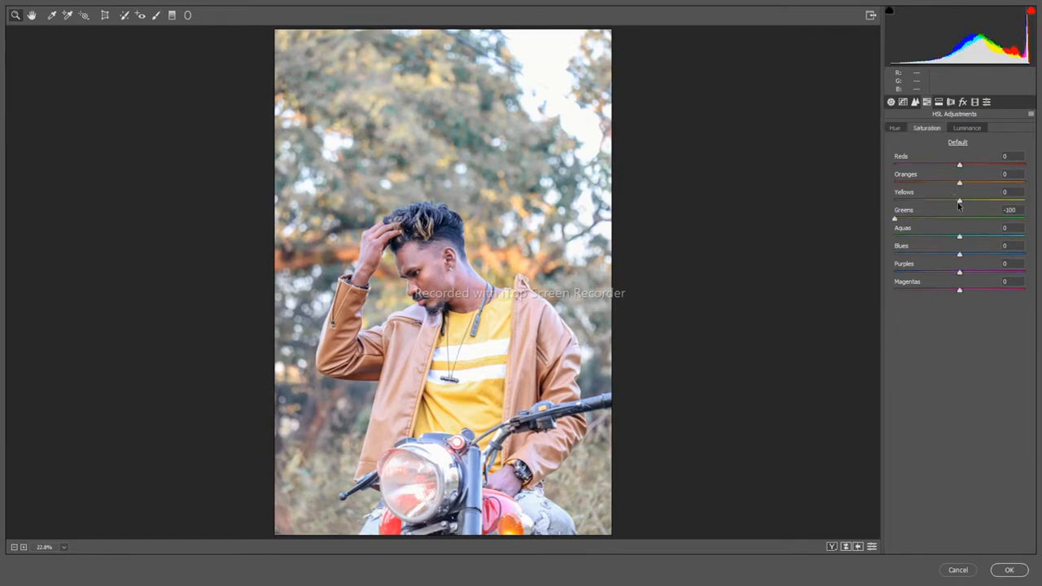
drag(980, 206, 1020, 200)
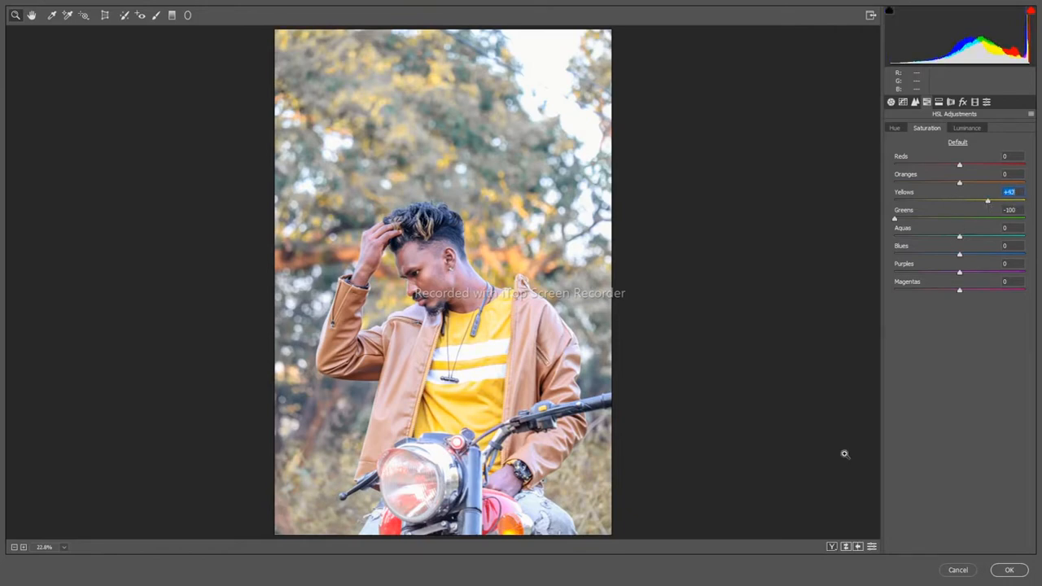
click(844, 545)
click(845, 545)
Step: Fine-tune the HSL luminance of the yellows and greens and compare the result with the default settings
click(960, 131)
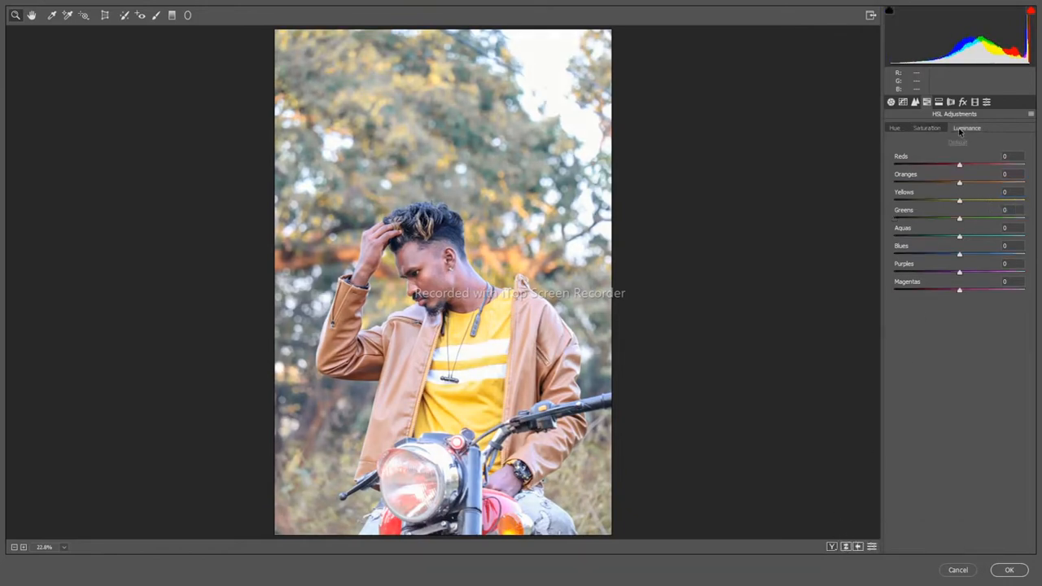
mouse_move(960, 203)
mouse_down()
mouse_move(951, 202)
mouse_move(972, 203)
mouse_move(936, 218)
mouse_move(965, 218)
mouse_move(955, 218)
mouse_up()
click(845, 545)
click(845, 545)
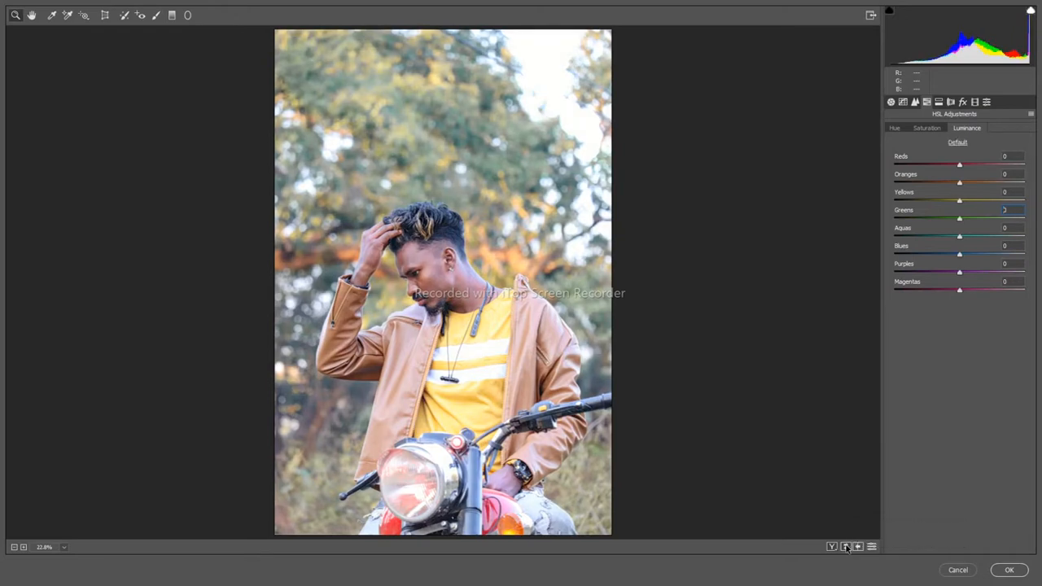
Step: Adjust the regions of the parametric tone curve, from Highlights down to Shadows
click(905, 103)
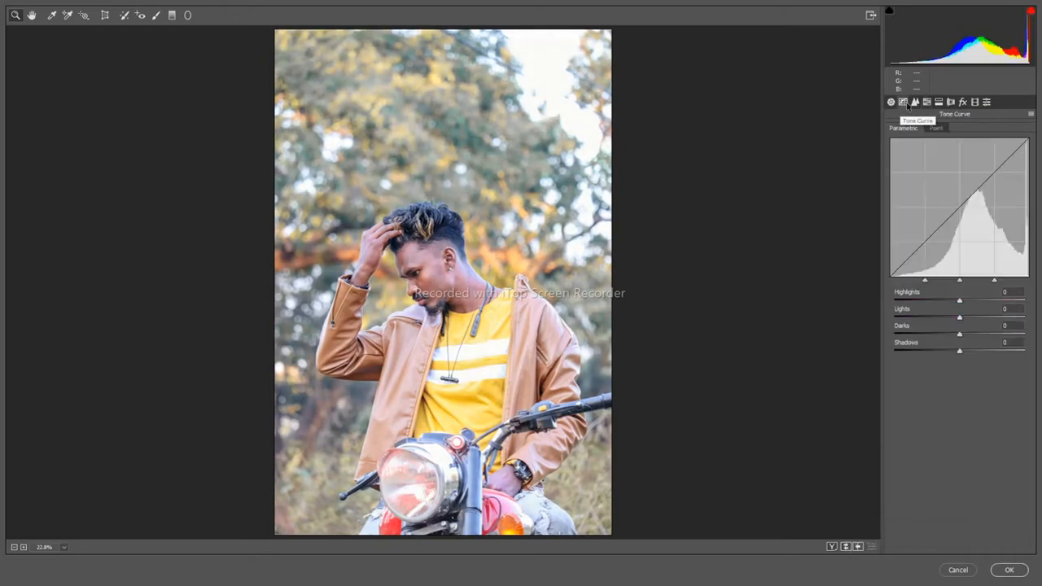
drag(958, 301, 954, 342)
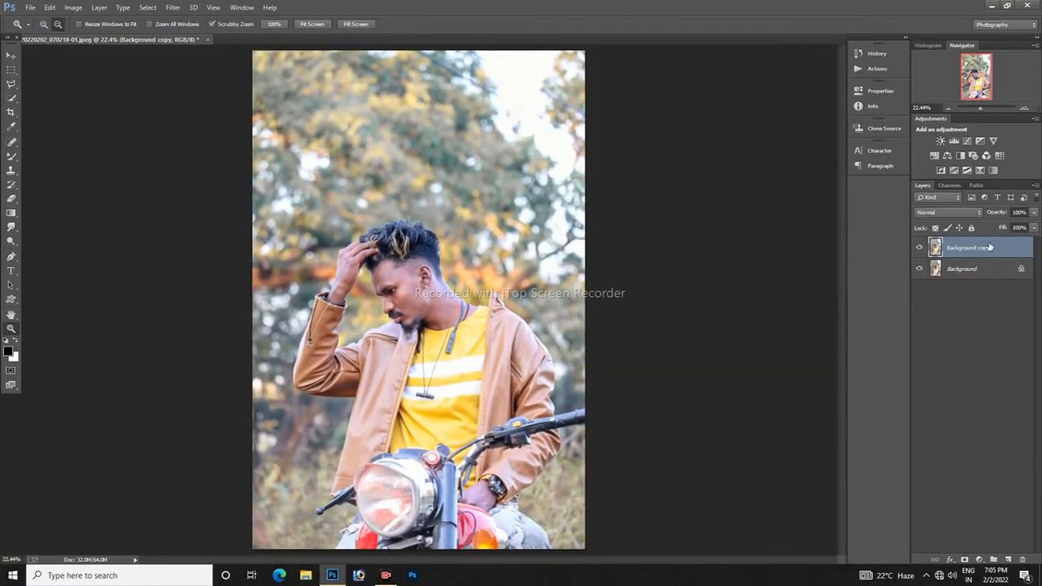
Step: Duplicate the Background copy layer and open the Camera Raw filter on the duplicate
key(ctrl+j)
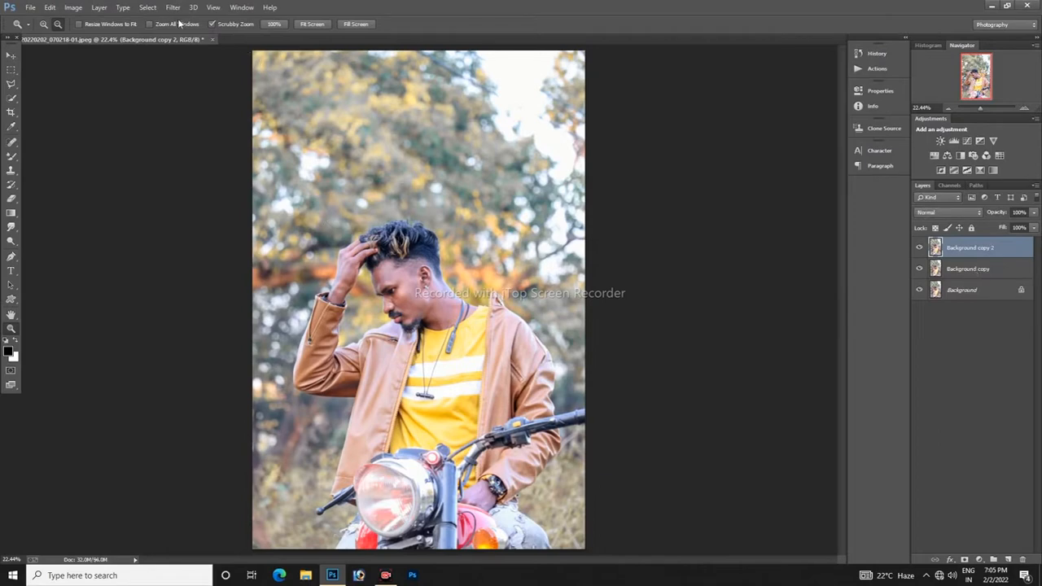
click(173, 7)
click(221, 73)
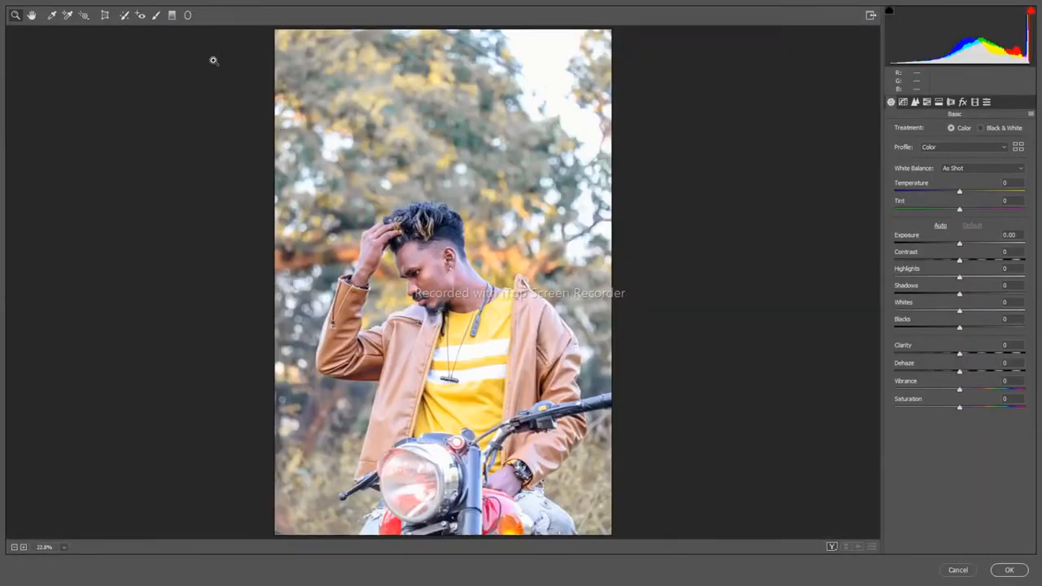
Step: Draw a large radial filter around the man, affecting the outside, with Exposure -0.40, Contrast +9, Blacks -13 and Clarity +58
click(187, 15)
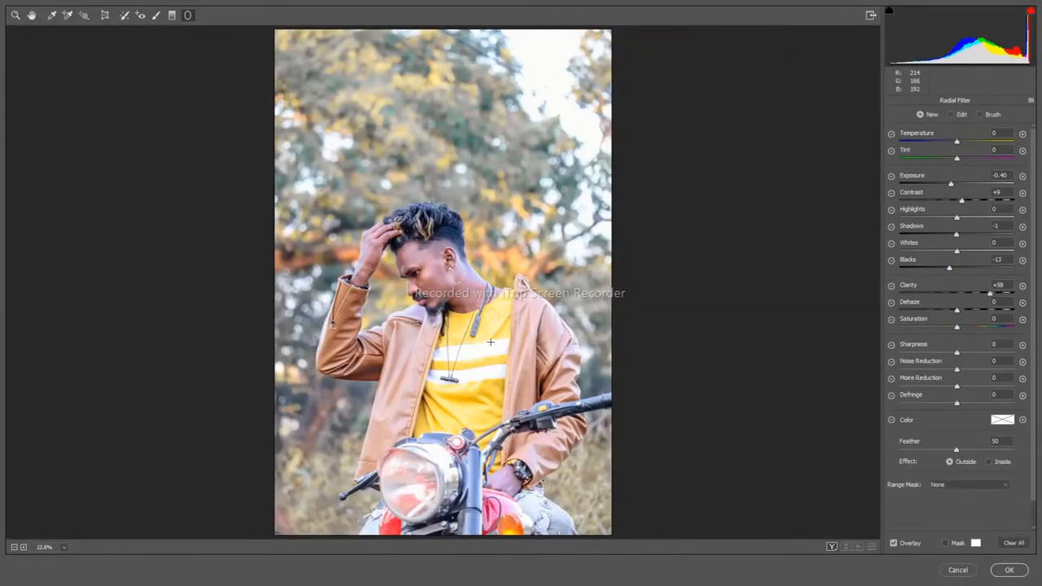
drag(456, 287, 538, 437)
drag(514, 372, 569, 434)
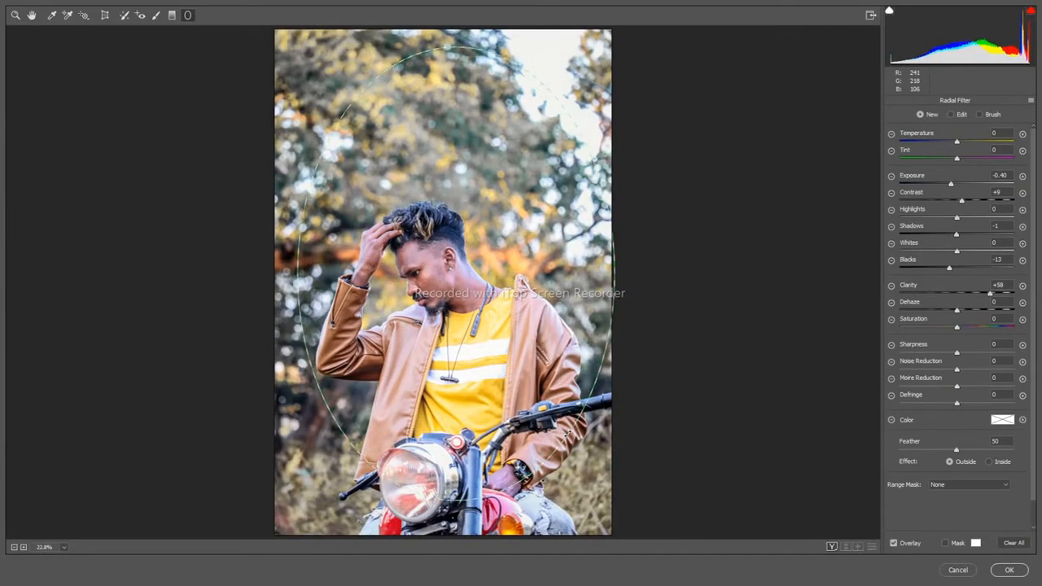
drag(456, 275, 451, 275)
Step: Compare the image with and without the radial filter and apply the Camera Raw adjustments
click(845, 546)
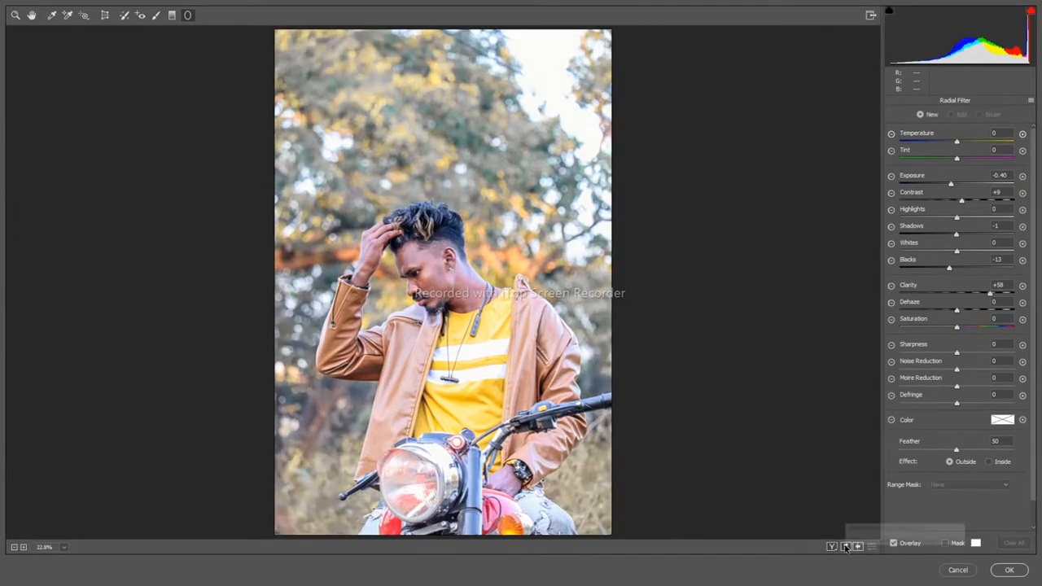
click(845, 547)
click(845, 546)
click(845, 546)
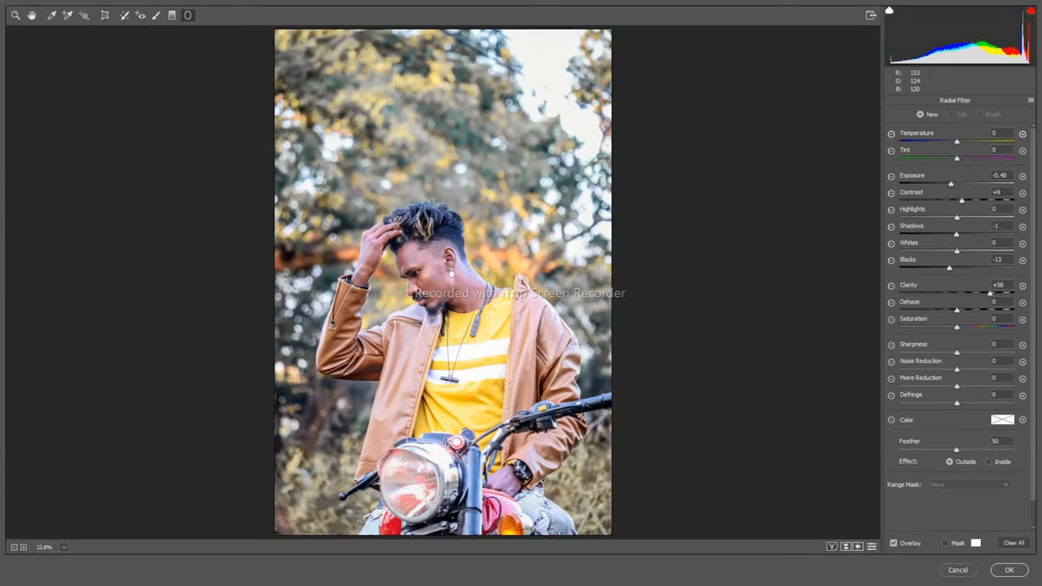
click(1008, 570)
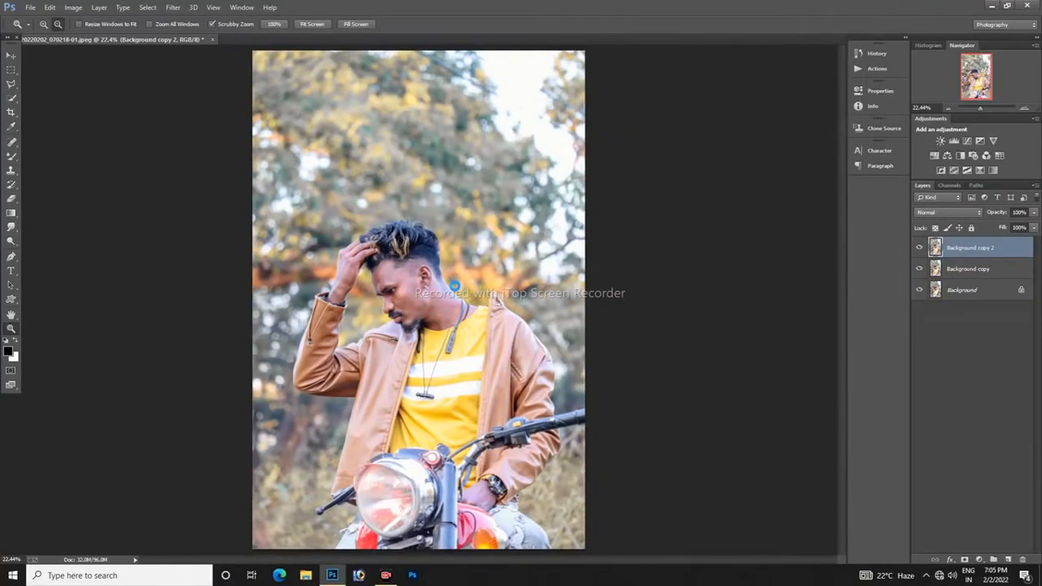
Step: Select the man's body and the motorcycle with the Quick Selection tool using a 250 px brush
drag(436, 287, 434, 330)
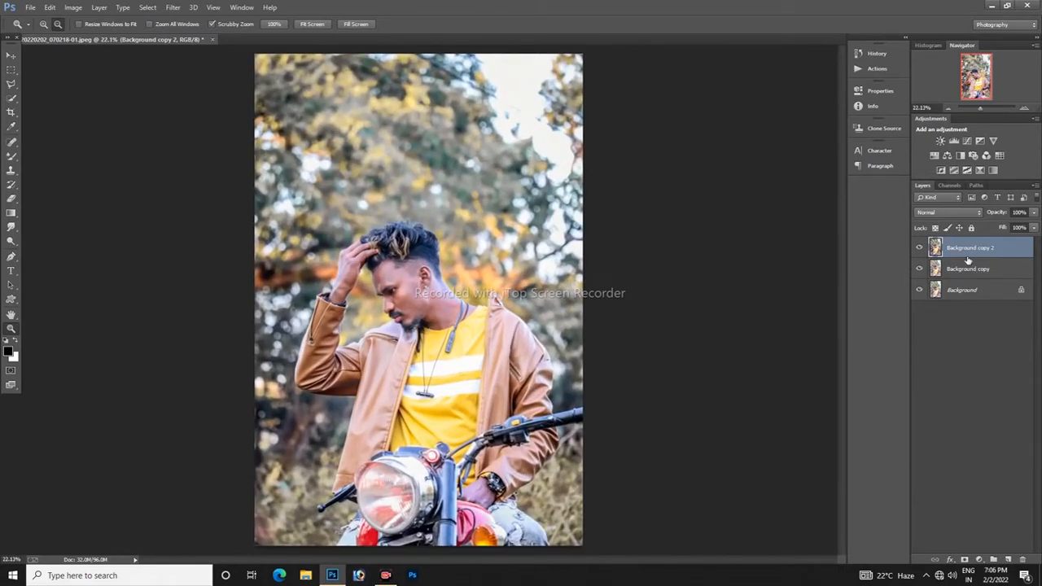
click(12, 98)
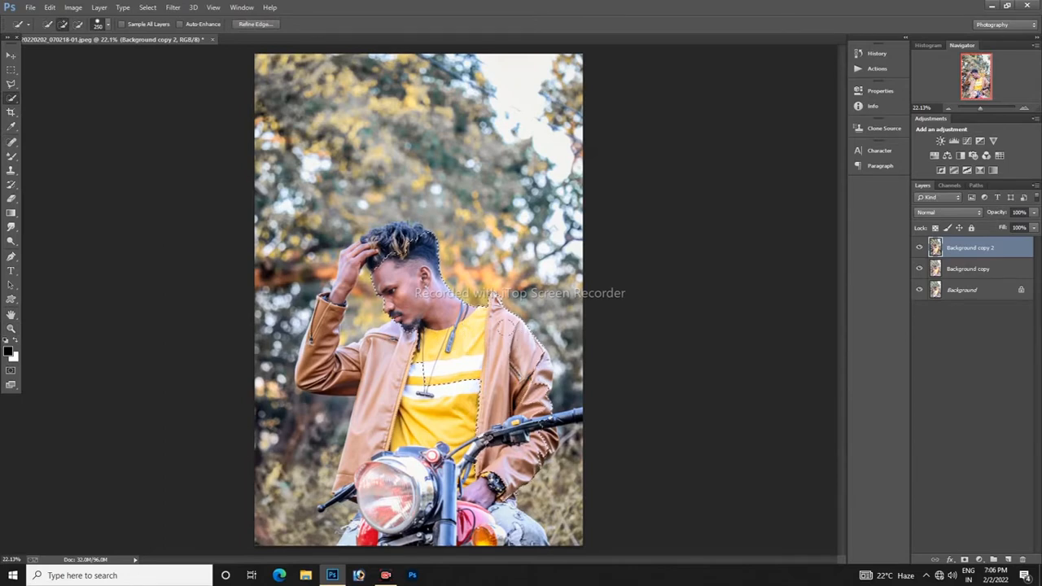
drag(446, 407, 384, 423)
drag(407, 498, 480, 528)
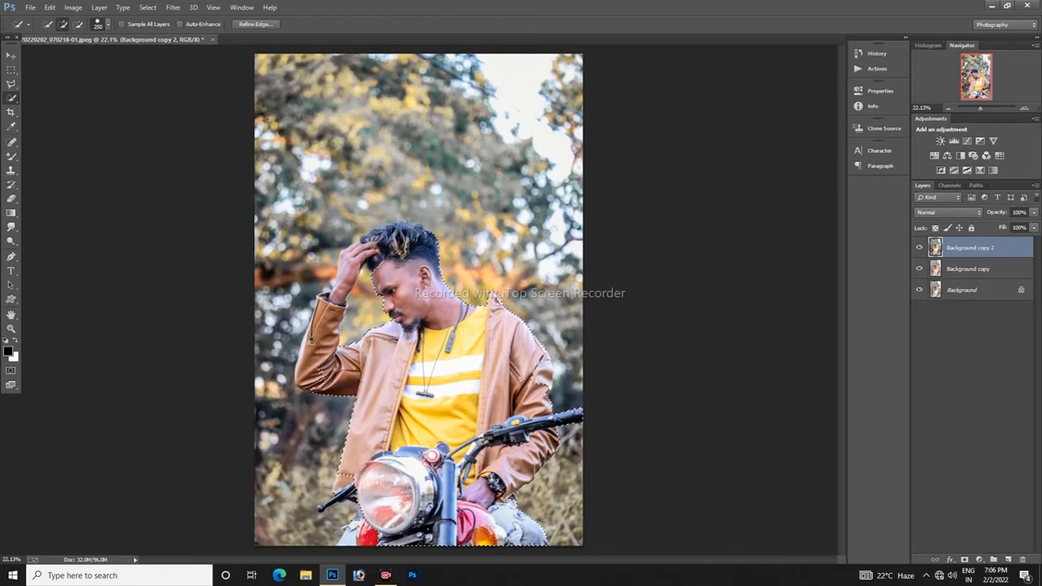
Step: Extend the selection over the raised forearm and hand, reducing the brush size to 125 px
key(bracketleft)
key(bracketleft)
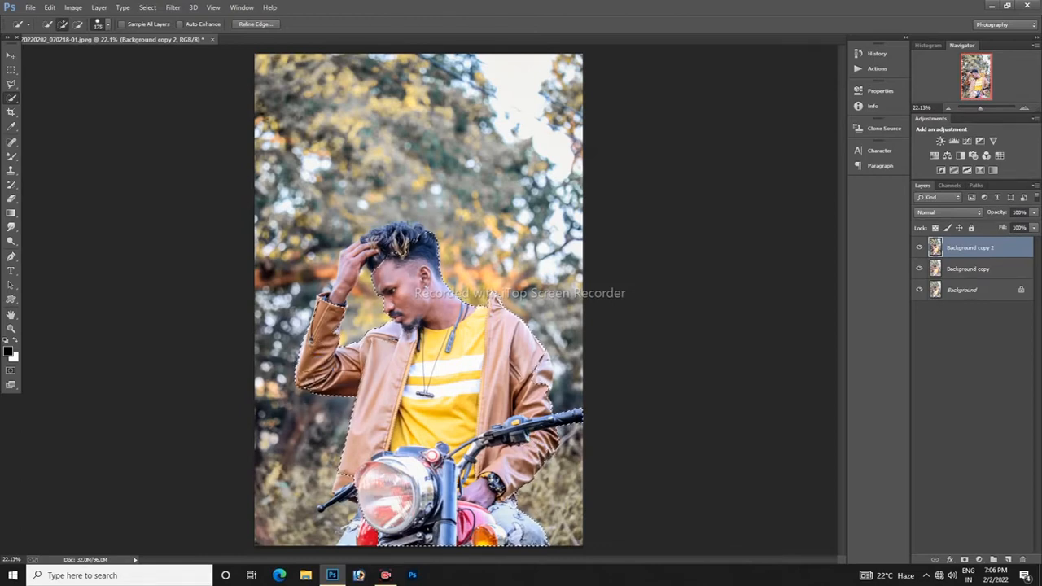
key(bracketleft)
key(bracketleft)
click(48, 7)
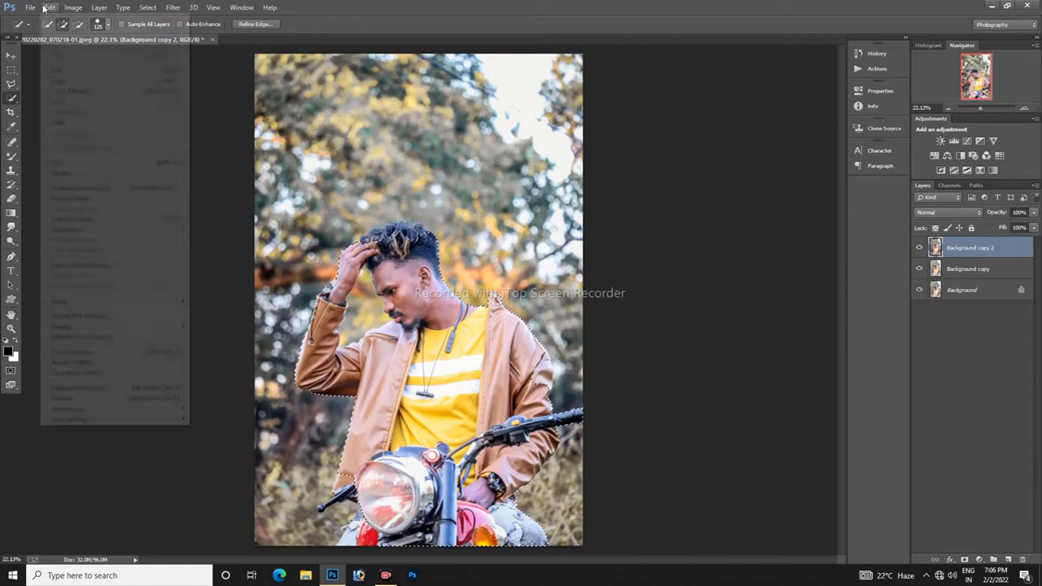
click(242, 158)
Step: Refine the selection where the fingers meet the hair with a brush of about 80 px
key(bracketleft)
key(bracketleft)
key(bracketleft)
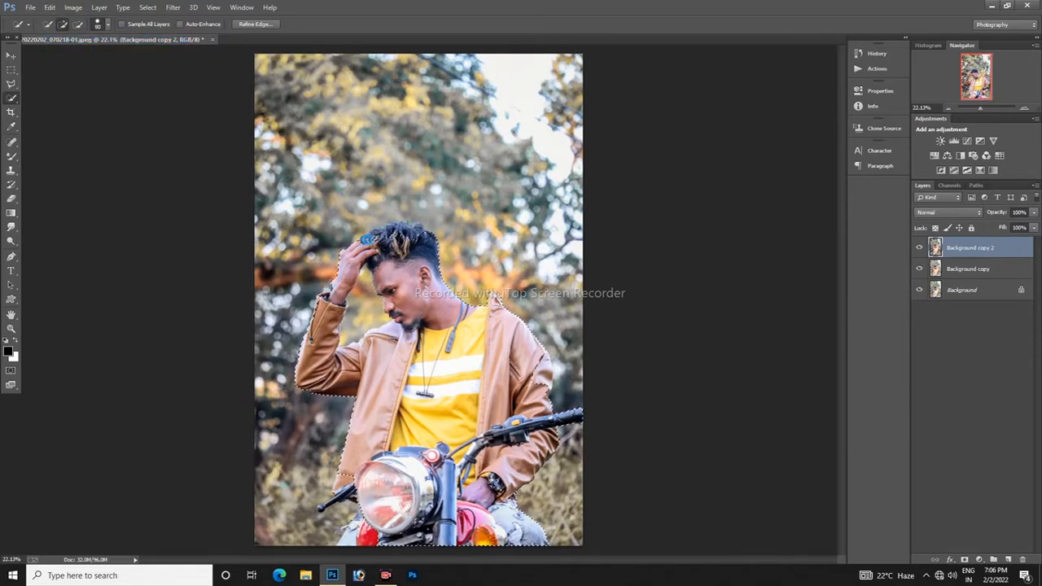
key(bracketright)
key(bracketright)
key(bracketright)
key(bracketright)
Step: Subtract the stray background beside the raised wrist from the selection with a 125 px brush
click(11, 329)
drag(413, 270, 495, 270)
click(12, 101)
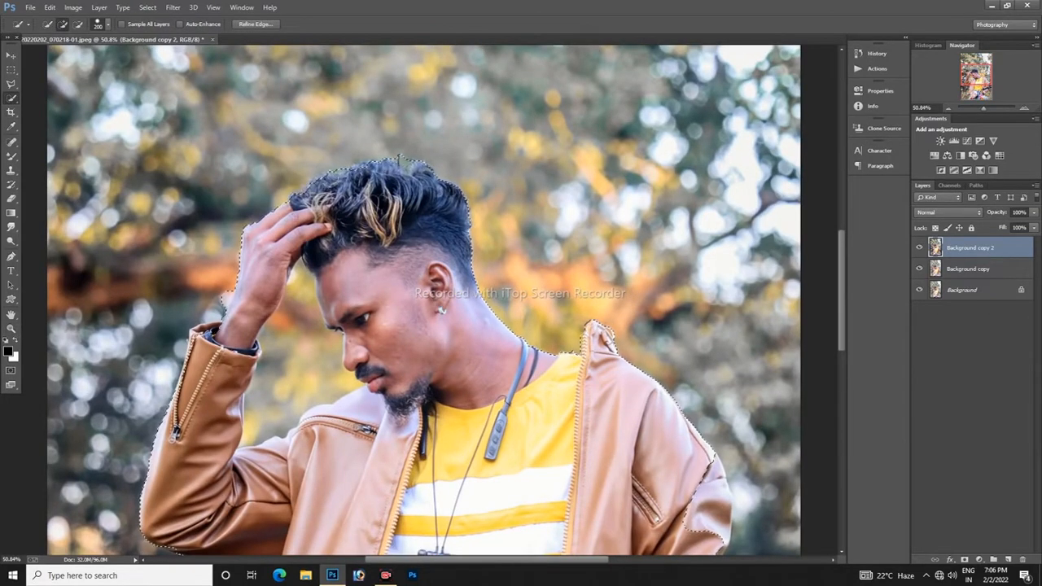
key(bracketleft)
key(bracketleft)
key(bracketleft)
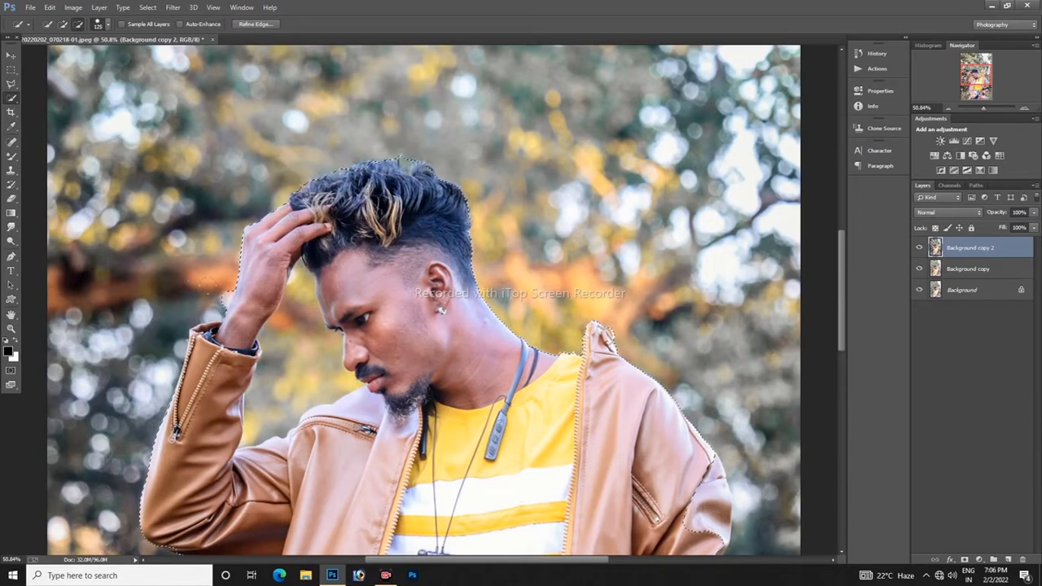
Step: Refine the selection edges along the jacket and handlebar with brush sizes between 90 and 125 px
scroll(196, 289, down, 2)
key(bracketleft)
key(bracketleft)
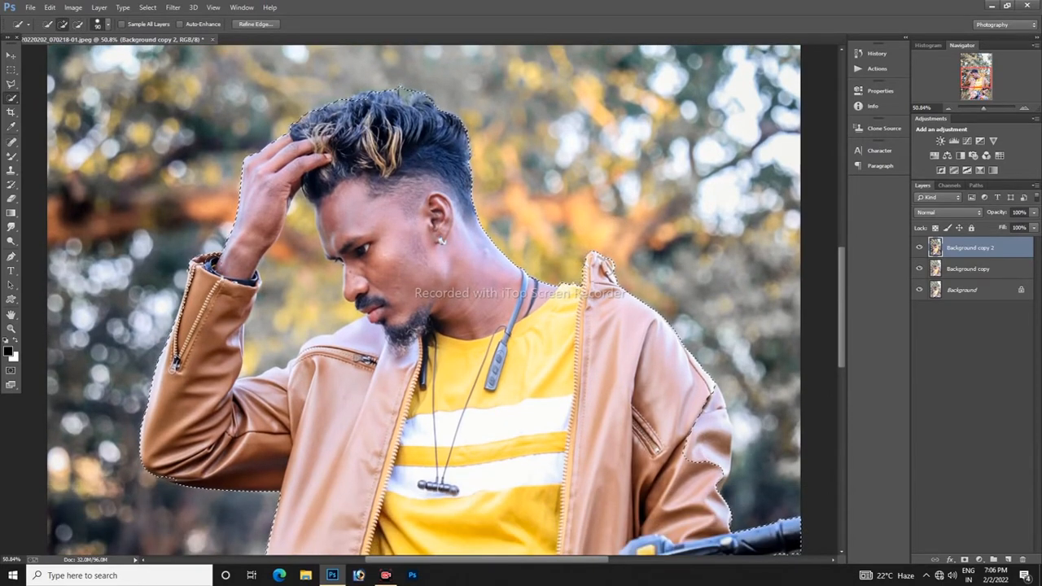
key(bracketright)
scroll(167, 269, down, 2)
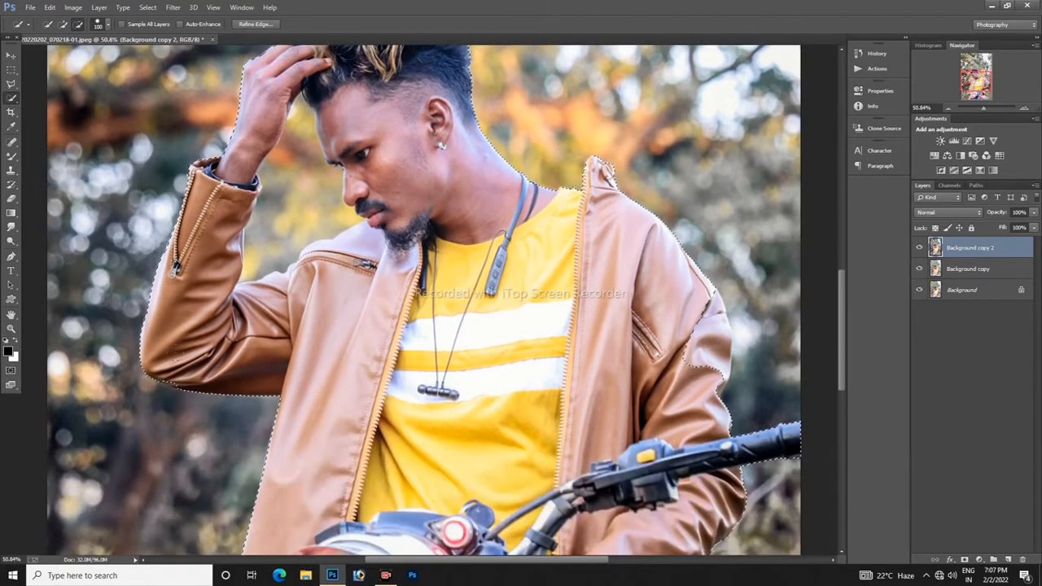
key(bracketright)
scroll(423, 300, up, 1)
scroll(423, 300, up, 1)
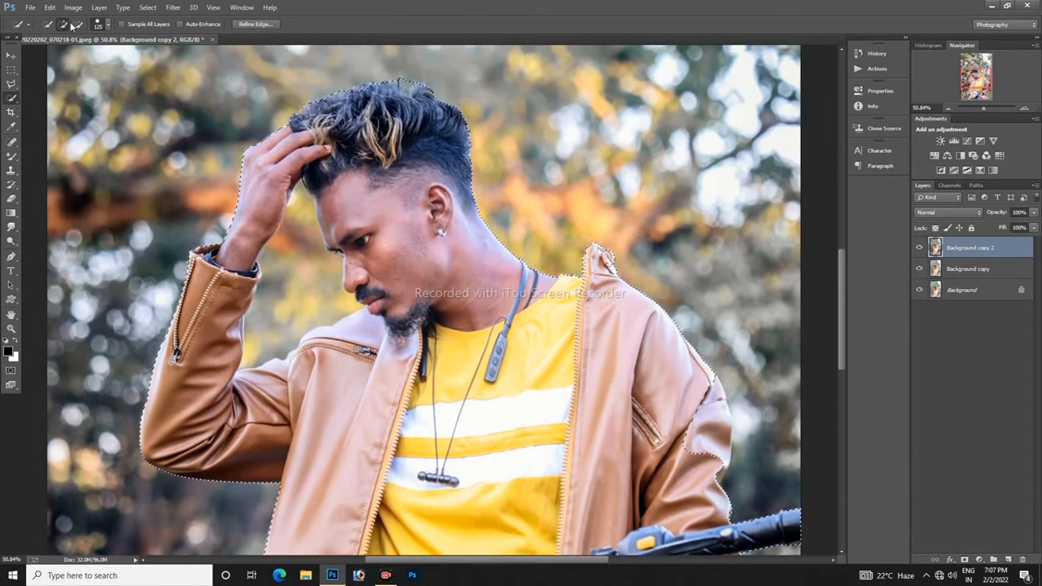
Step: Extend the selection over the jacket hem and the handlebar grip beside the headlight with an 80 px brush
click(11, 329)
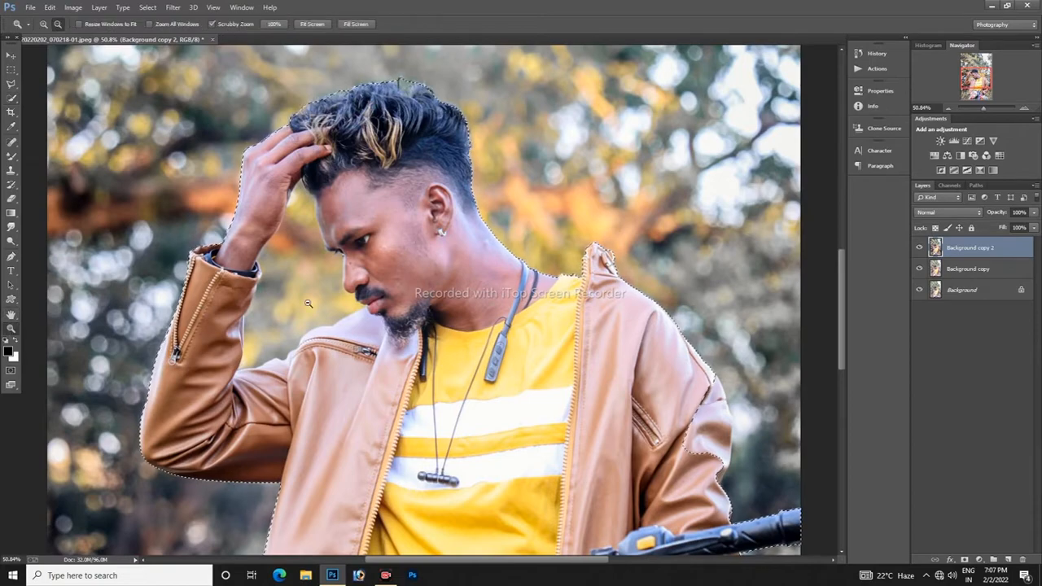
mouse_move(465, 383)
mouse_down()
mouse_move(419, 456)
mouse_move(444, 512)
mouse_move(456, 512)
mouse_up()
key(w)
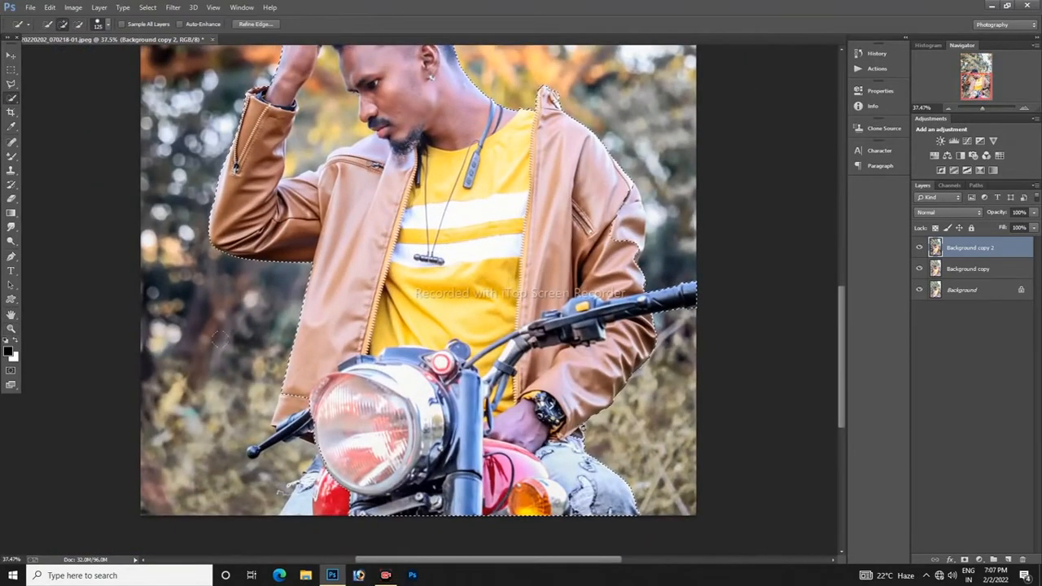
key(bracketleft)
key(bracketleft)
key(bracketleft)
key(bracketleft)
key(bracketleft)
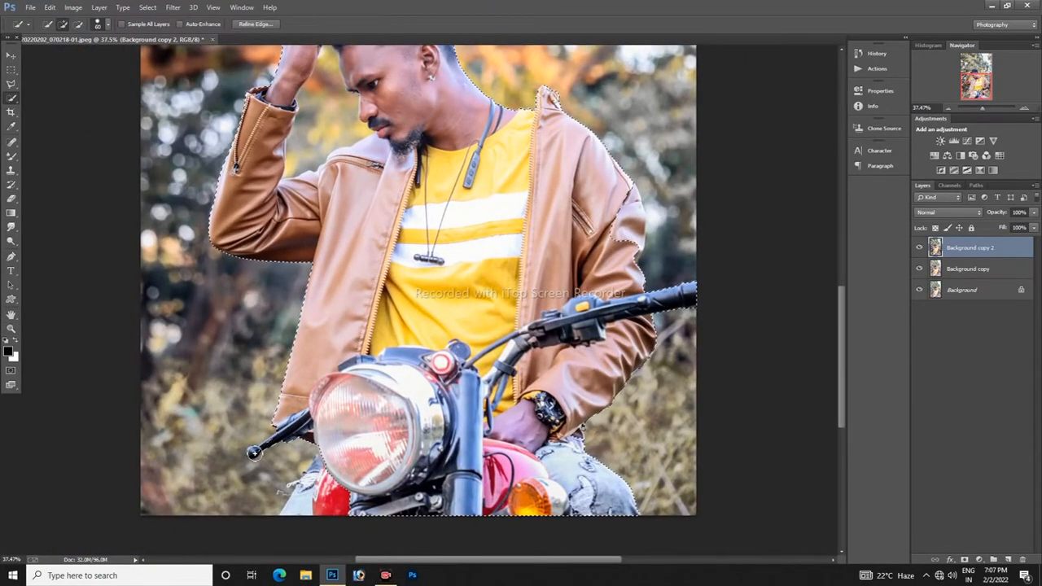
click(50, 7)
click(71, 40)
Step: Subtract the background gap between the raised arm and the face from the selection, and enlarge the brush to 125 px
scroll(281, 488, up, 5)
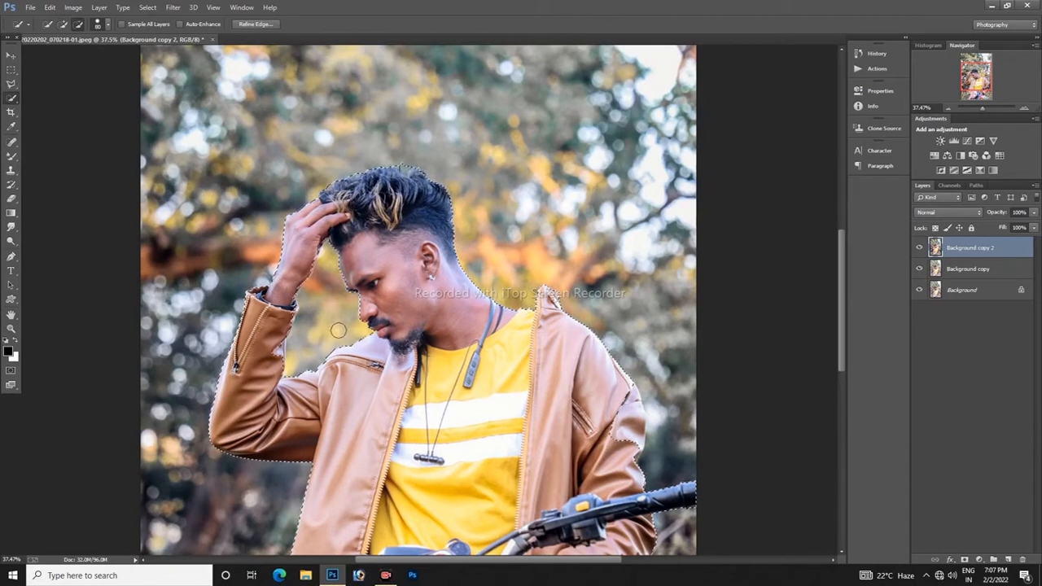
key(bracketright)
key(bracketright)
key(bracketright)
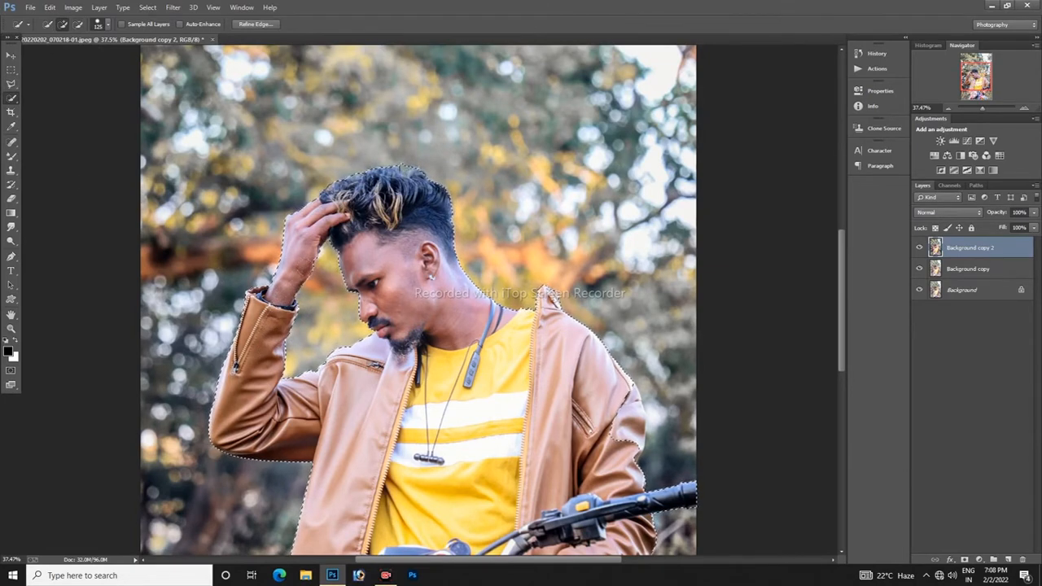
Step: Examine the selection edges around the face, raised arm and jacket up close, and return to the full image
click(11, 329)
drag(306, 283, 382, 384)
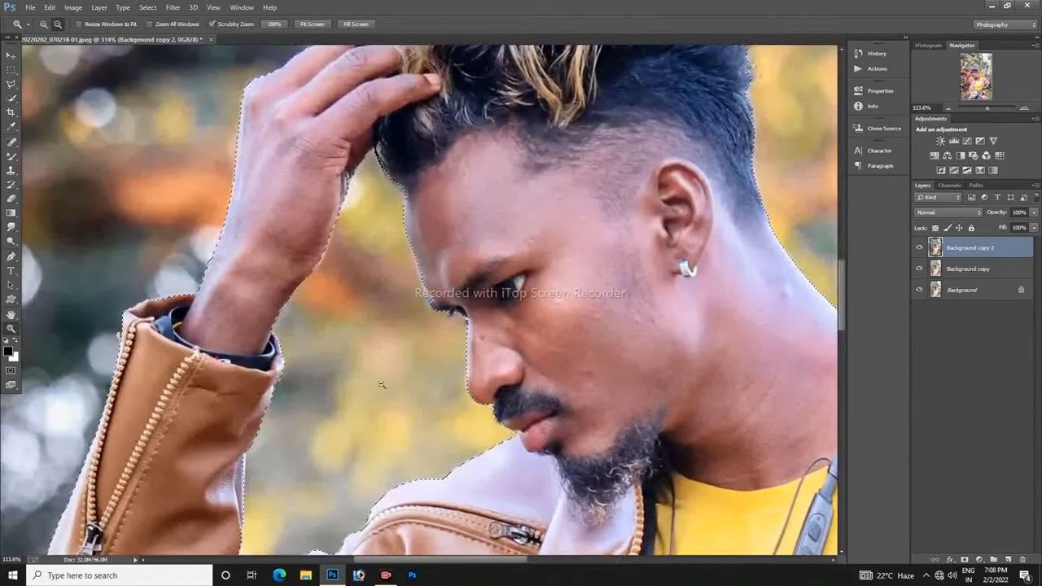
key(w)
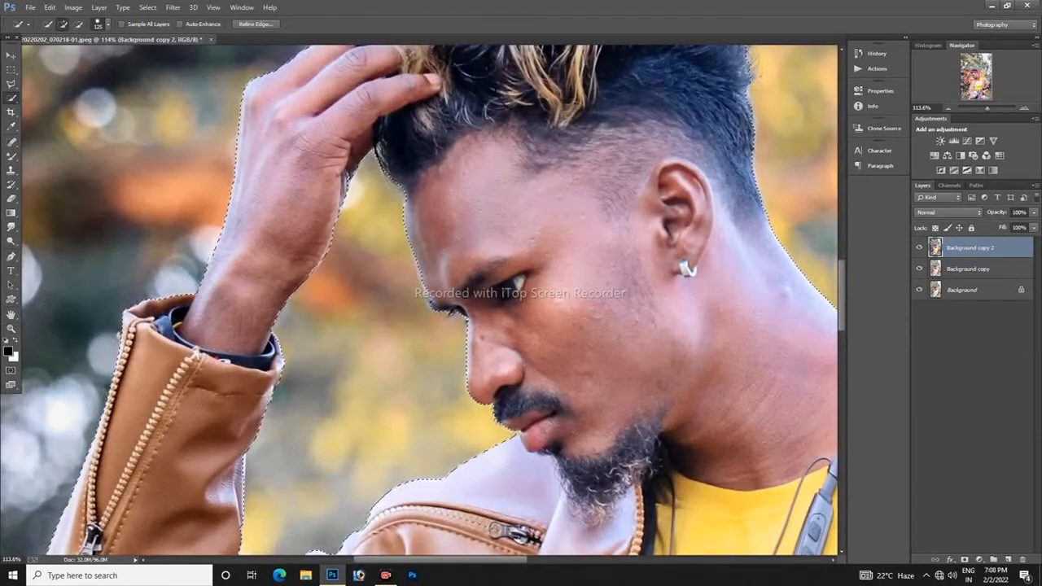
key(z)
drag(369, 376, 298, 383)
drag(384, 434, 462, 434)
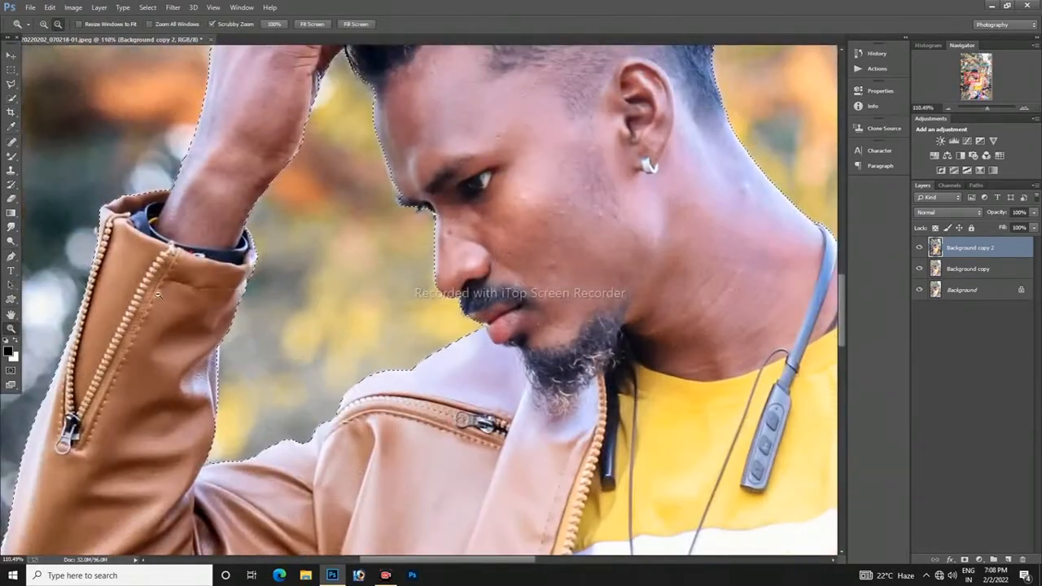
key(w)
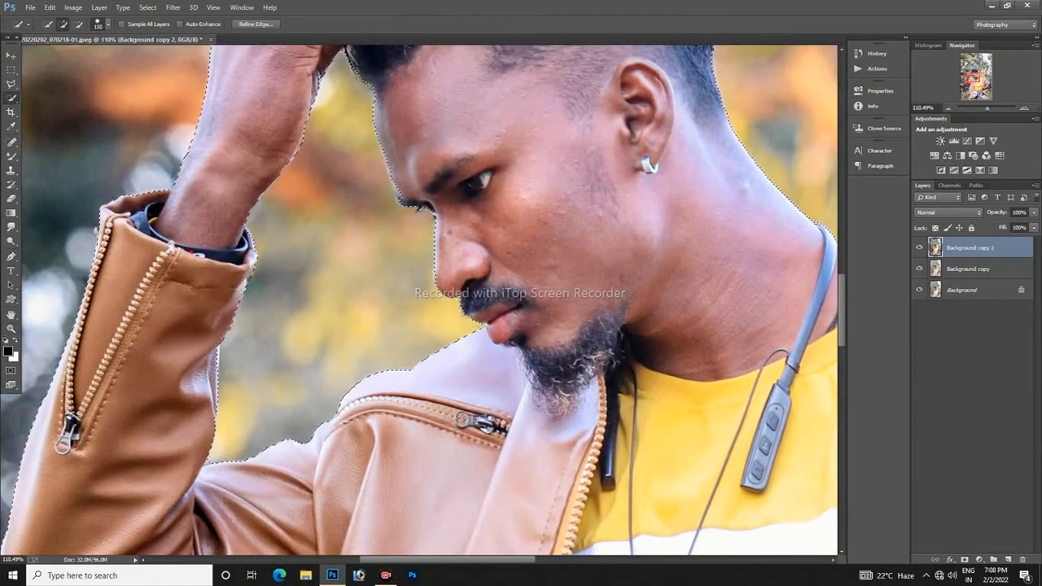
click(11, 329)
right_click(309, 245)
click(329, 253)
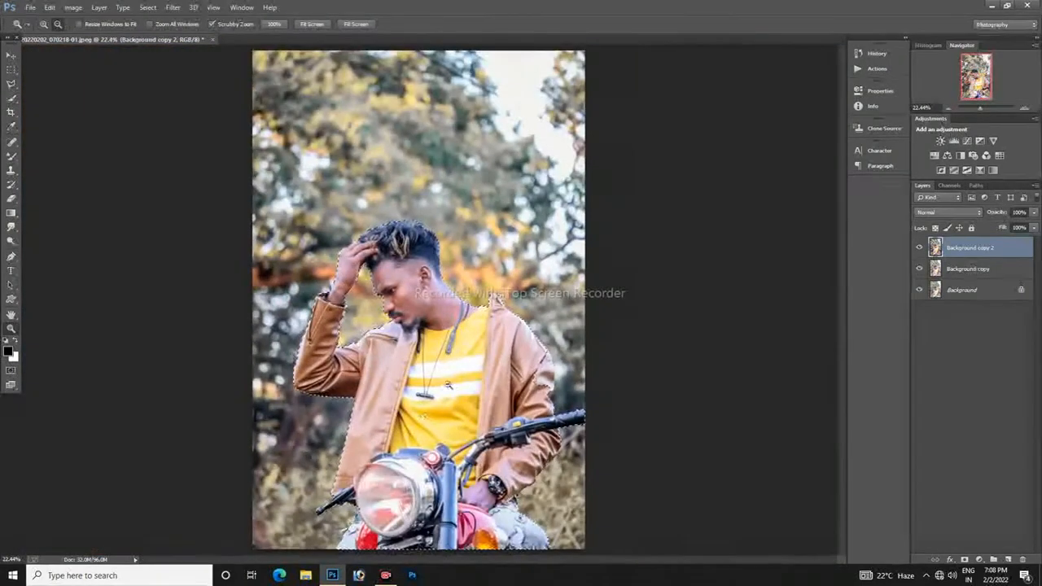
Step: Refine the selection edge along the top of the hair with Refine Radius brush sizes of 35 and 72 px, output as a selection
click(12, 99)
click(255, 23)
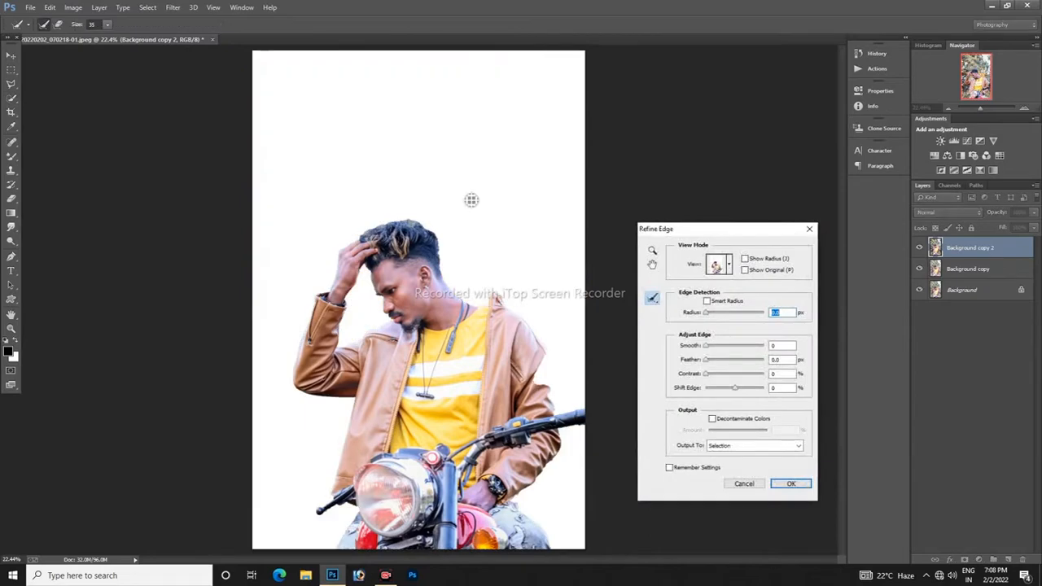
key(ctrl+plus)
key(ctrl+plus)
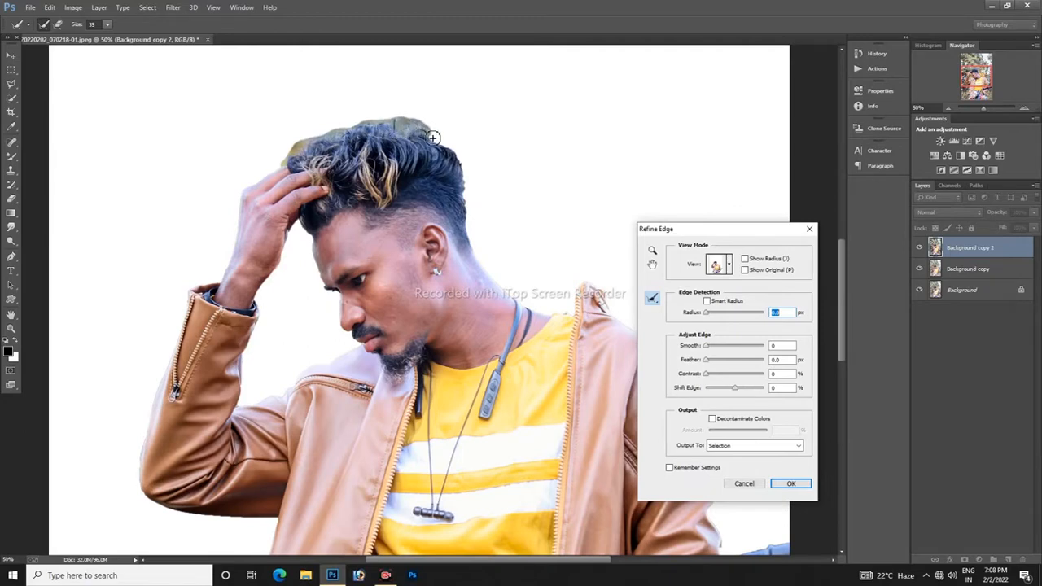
mouse_move(472, 242)
mouse_down()
mouse_move(460, 167)
mouse_move(400, 147)
mouse_move(411, 124)
mouse_move(436, 134)
mouse_up()
click(106, 24)
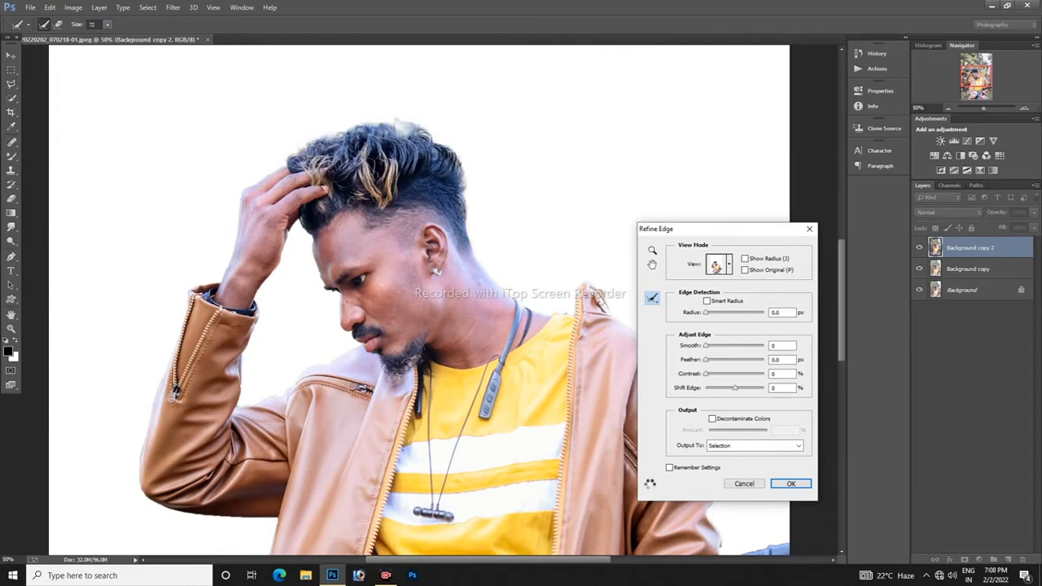
click(791, 484)
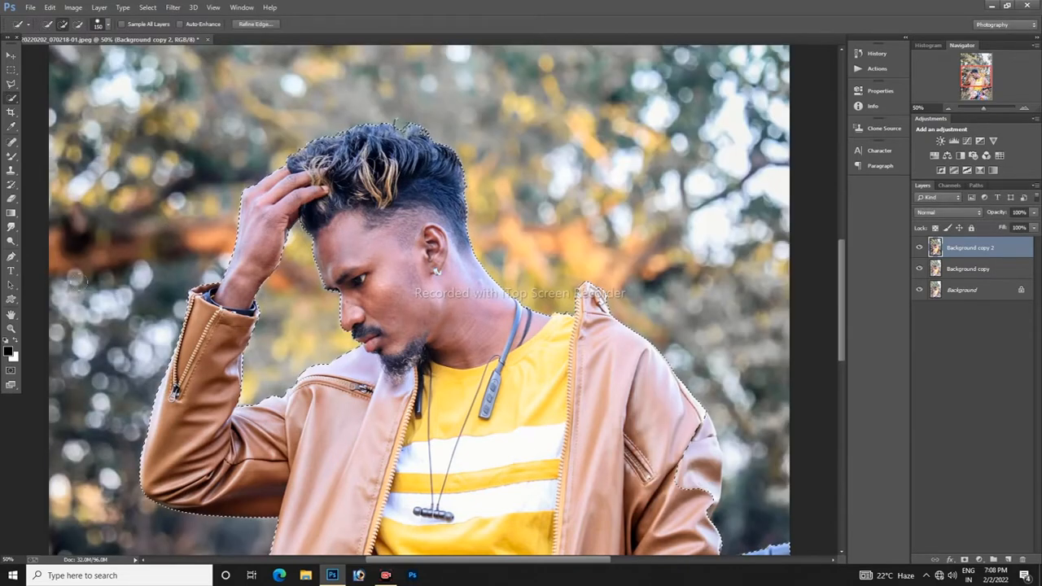
Step: Duplicate the Background copy 2 layer, mask the duplicate to the selected subject and apply the layer mask
click(11, 329)
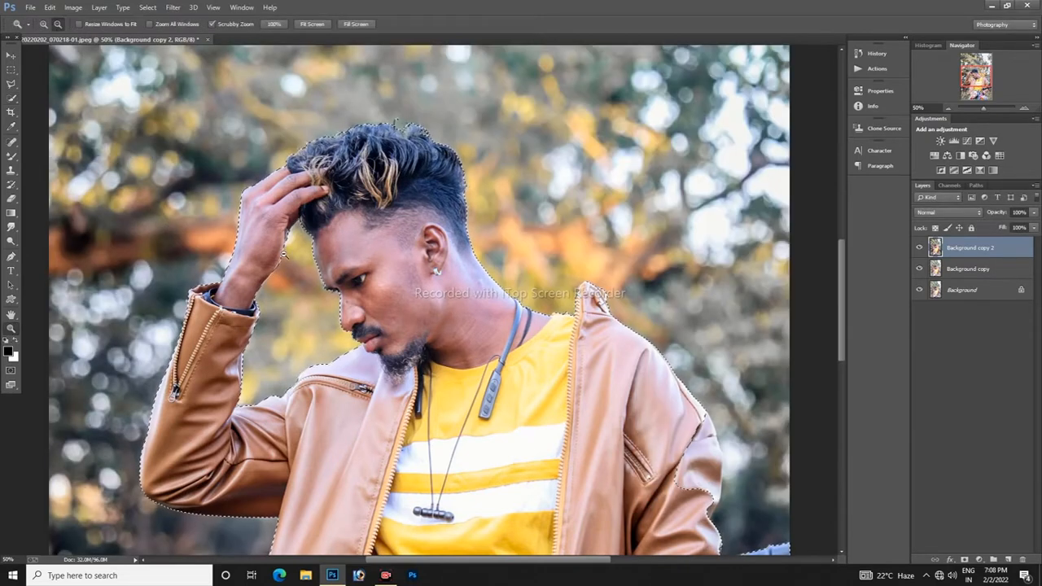
click(312, 24)
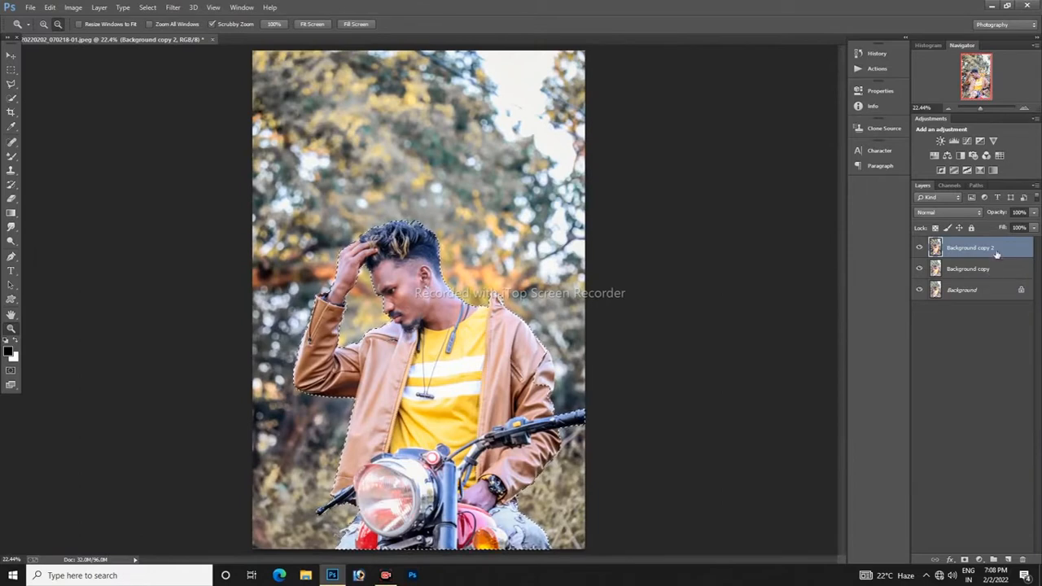
drag(996, 251, 1007, 559)
click(965, 560)
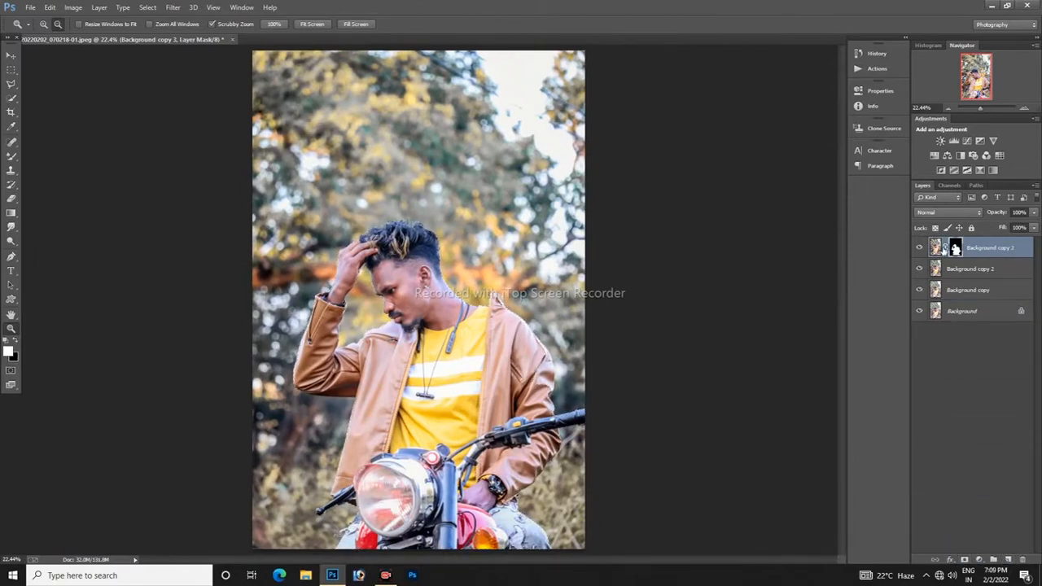
right_click(956, 247)
click(953, 284)
click(919, 248)
click(963, 269)
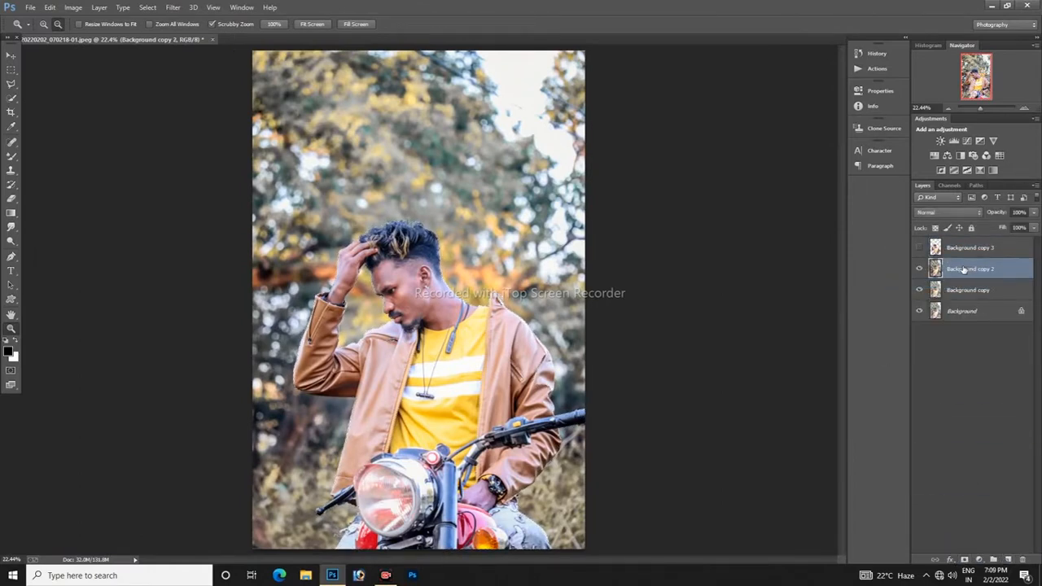
click(985, 155)
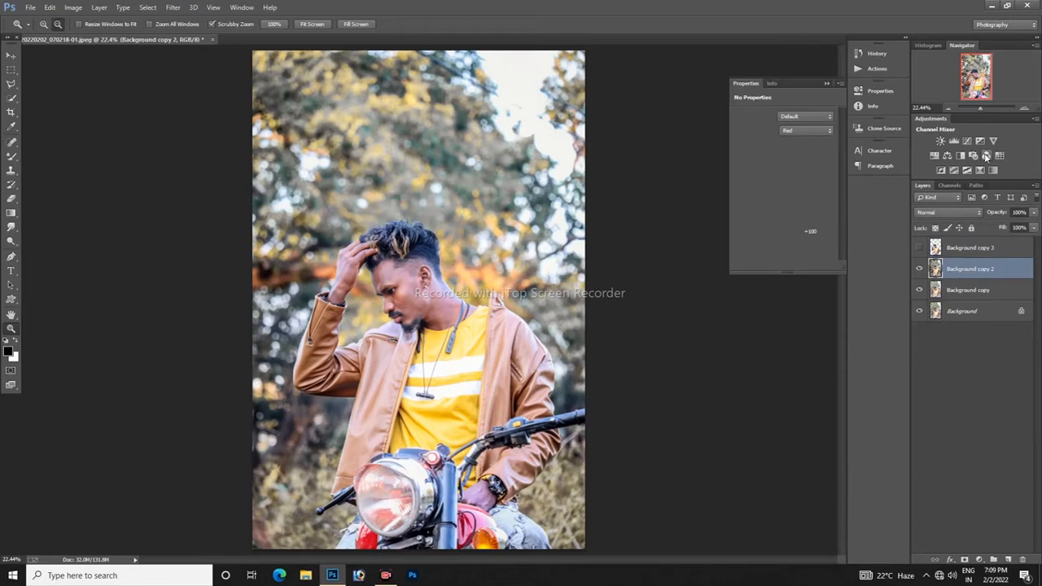
click(802, 132)
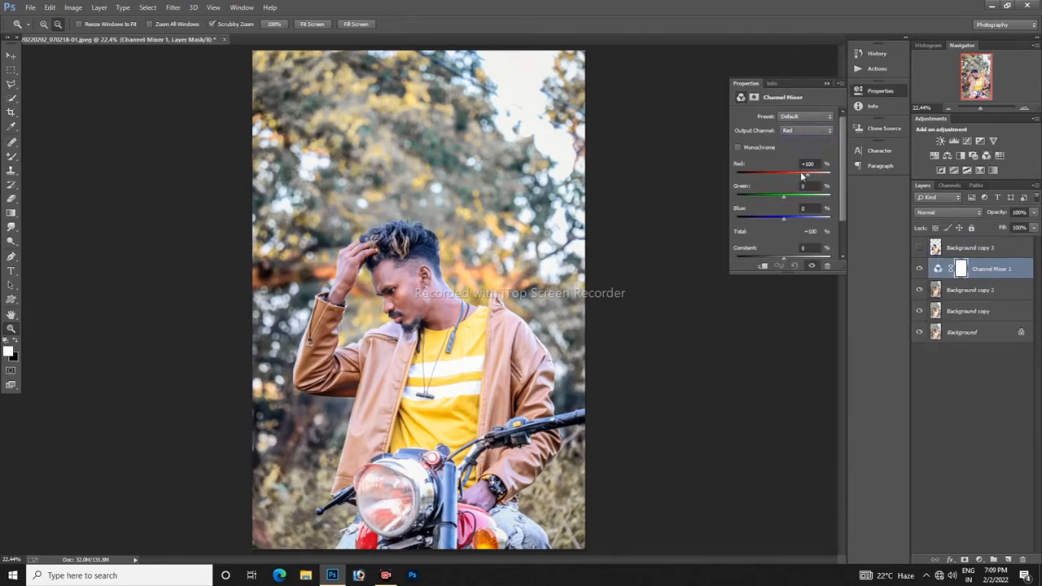
click(826, 84)
click(955, 253)
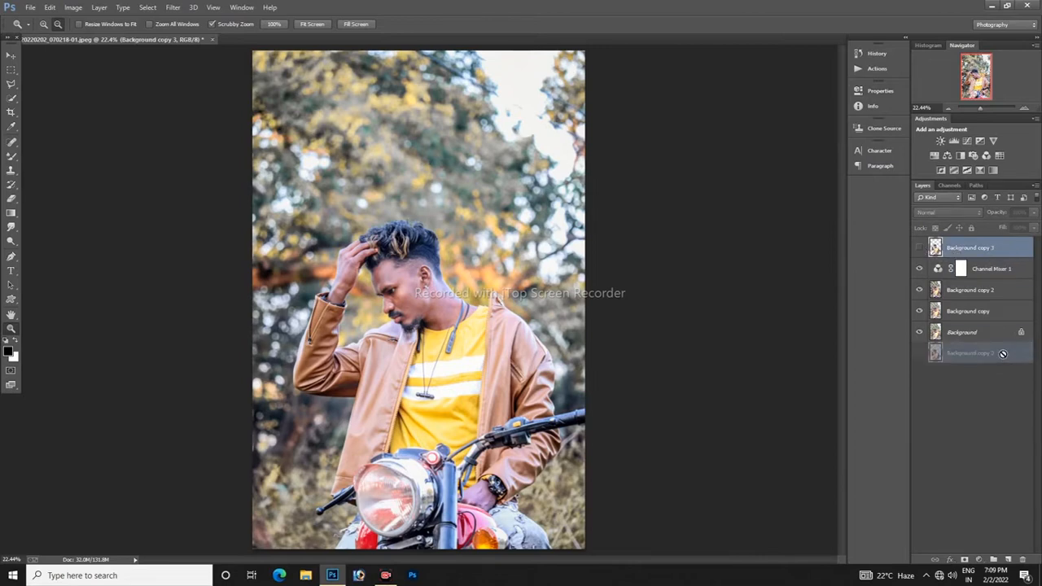
click(920, 248)
drag(962, 267, 1021, 560)
Step: Add a Selective Color adjustment above the subject cutout, lowering Cyan and setting Black to -21% for the Reds
drag(938, 259, 952, 247)
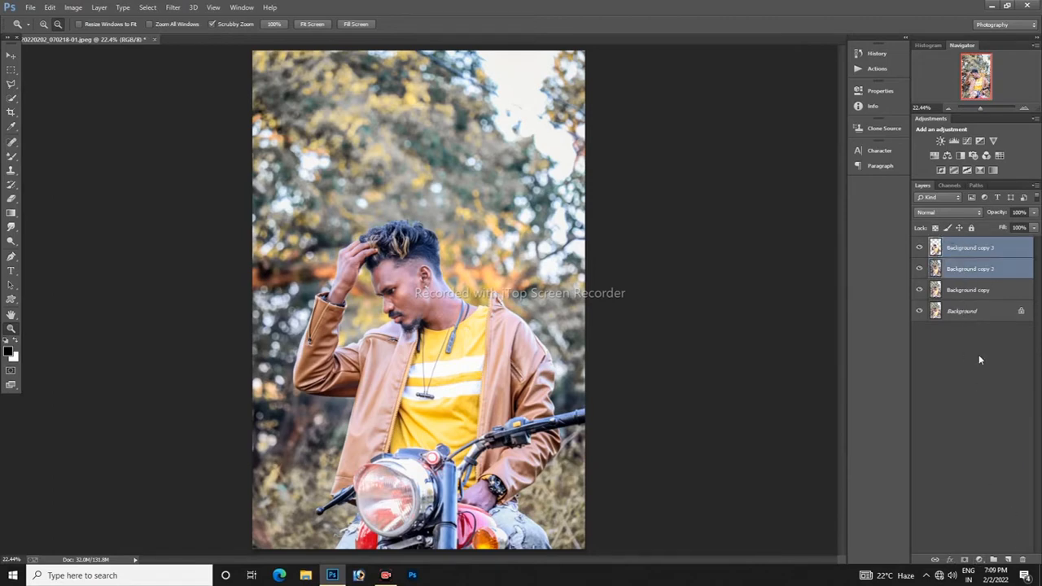
click(979, 559)
click(965, 562)
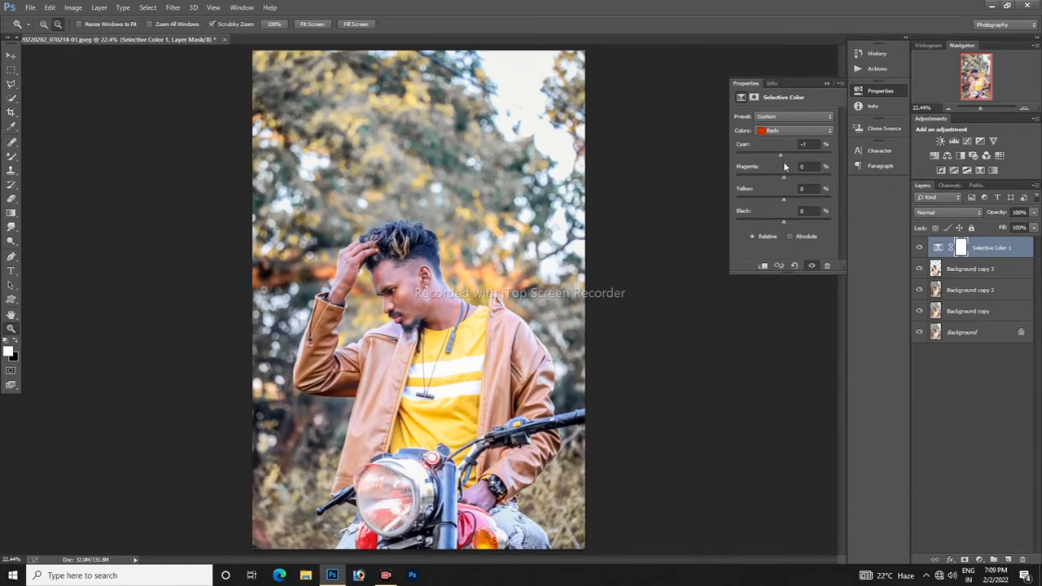
drag(774, 222, 773, 222)
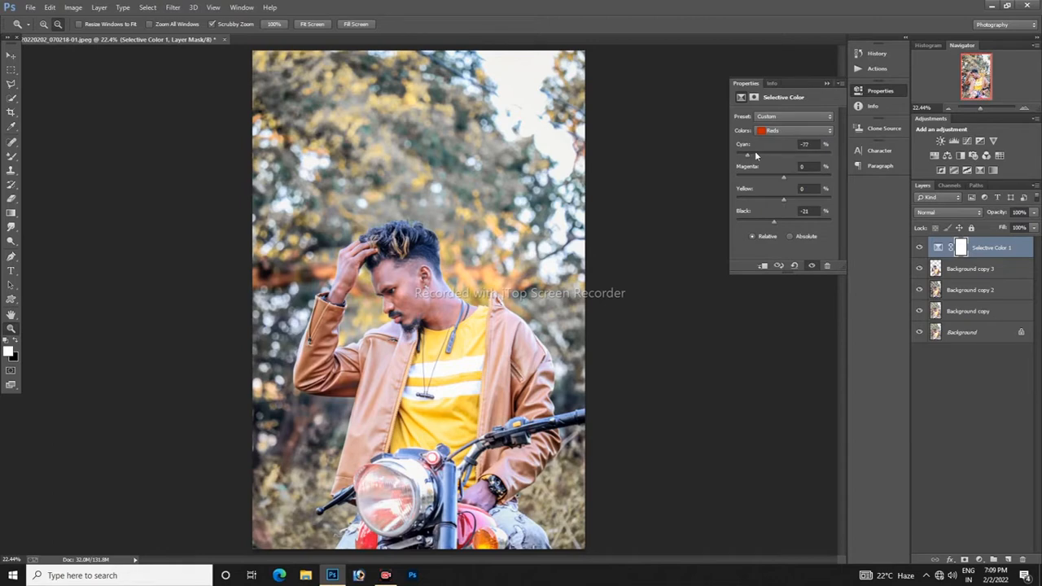
drag(756, 155, 769, 155)
click(810, 267)
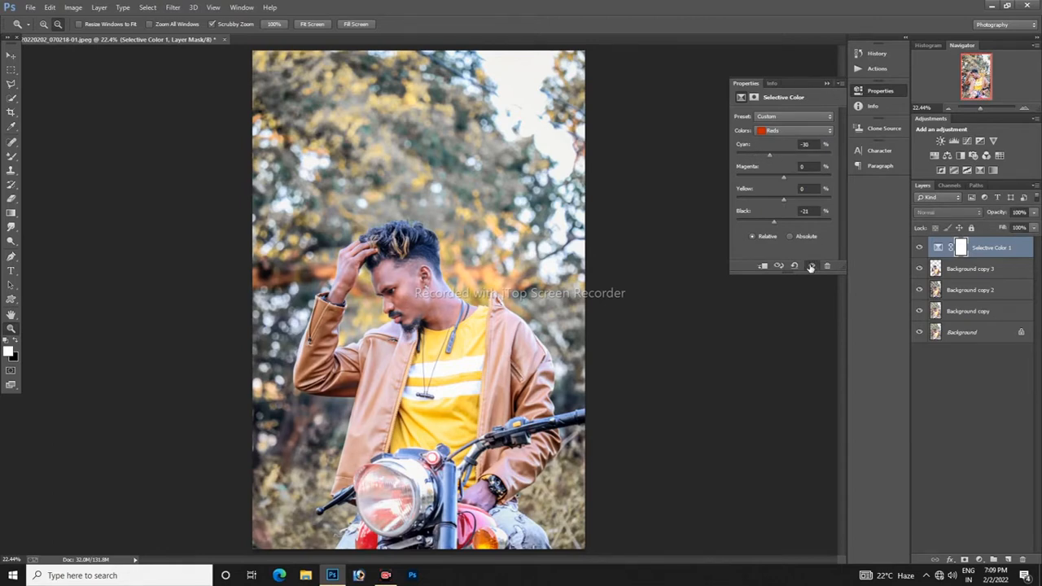
click(827, 83)
Step: Merge the Selective Color adjustment with the Background copy 3 layer
ctrl+click(970, 269)
right_click(970, 269)
click(905, 397)
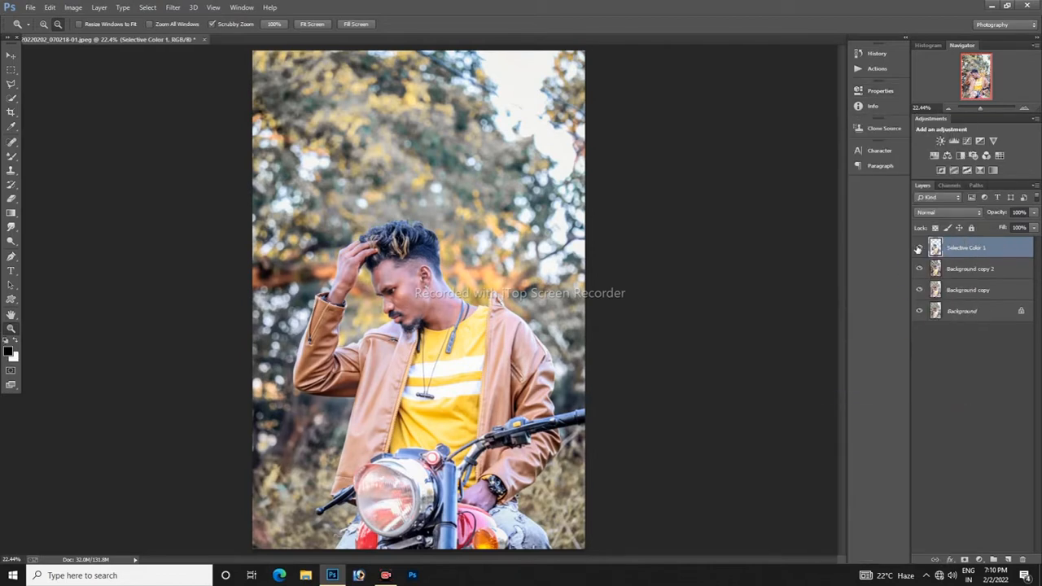
Step: Try a Channel Mixer above Background copy 2 with the Red output channel's Green at +92% and Blue at -110%
click(968, 269)
click(979, 560)
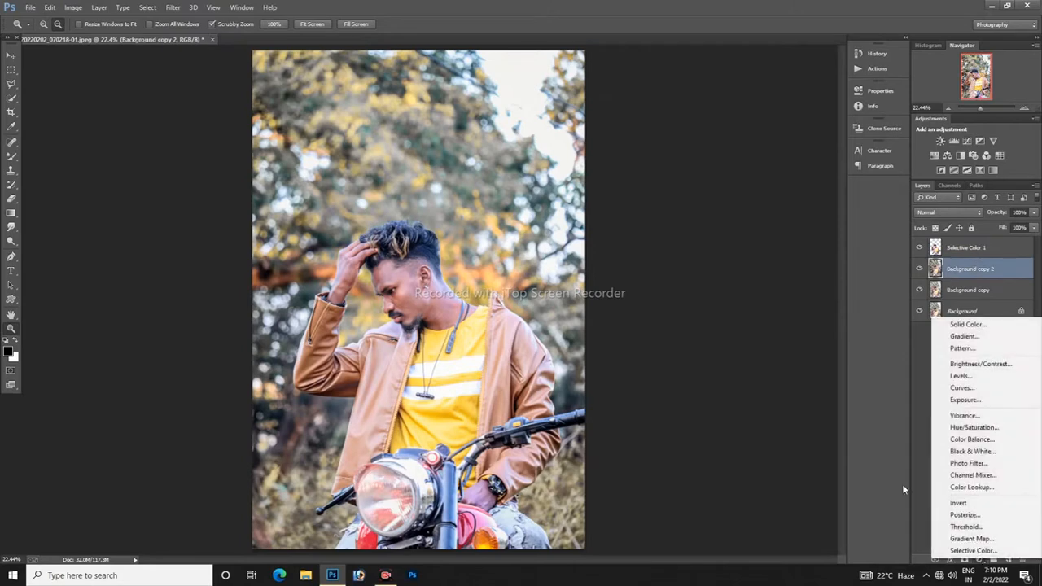
click(964, 475)
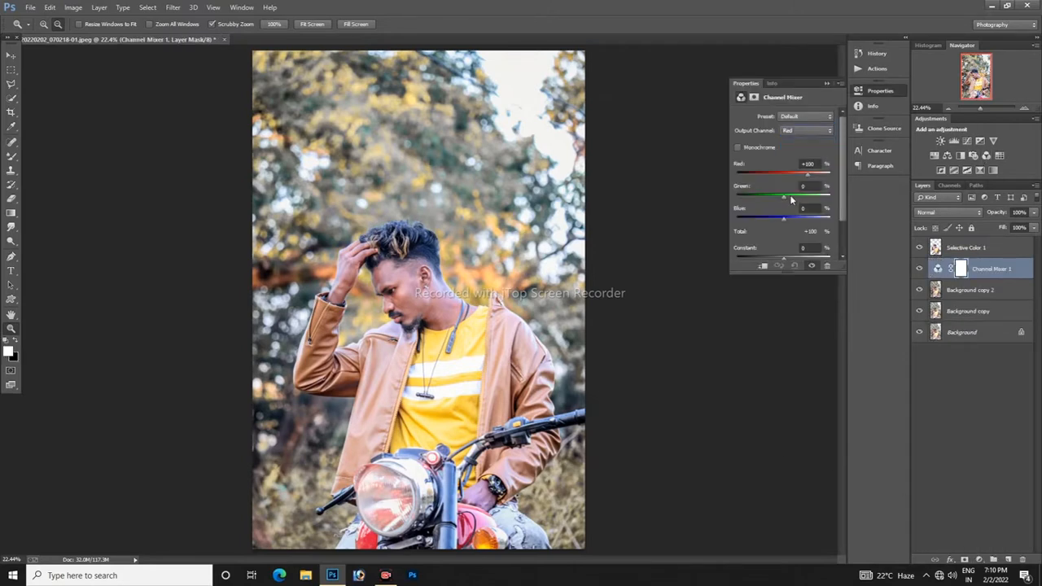
drag(784, 196, 758, 222)
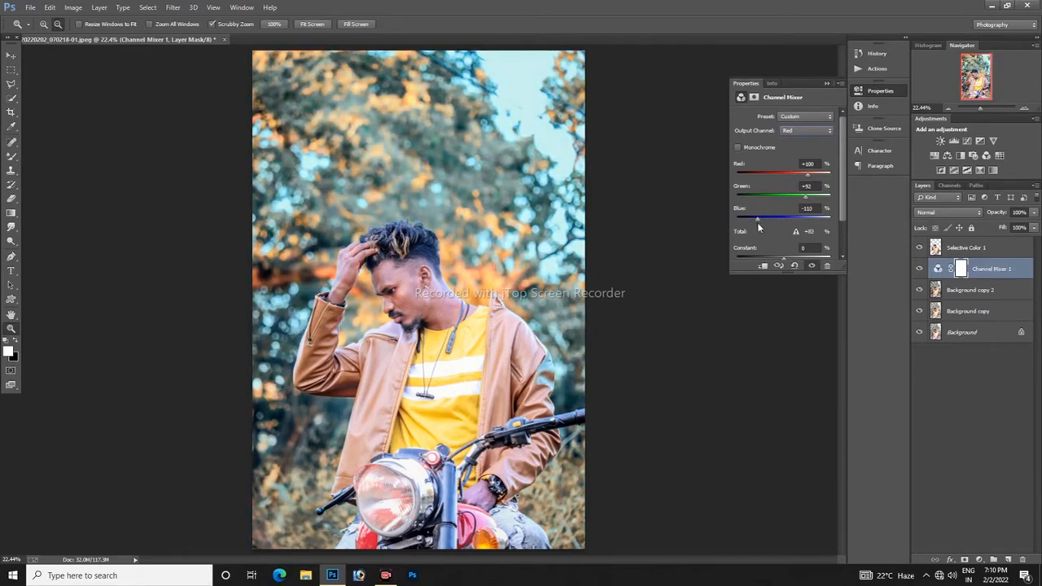
Step: Try the Channel Mixer's Blue output channel with Green at +64% and Blue at about +39%
click(810, 131)
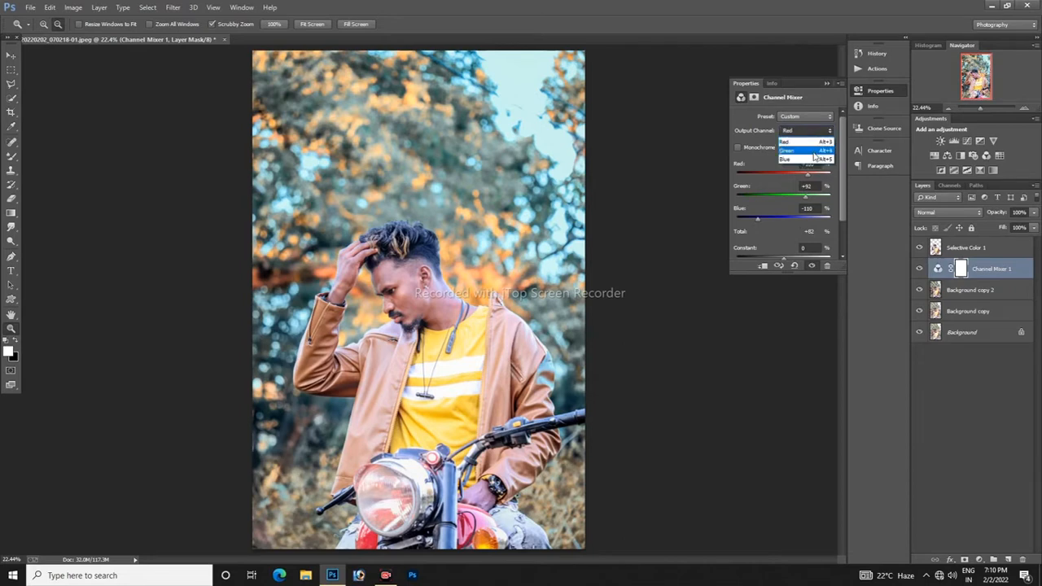
click(807, 151)
click(806, 131)
click(808, 161)
drag(783, 196, 796, 219)
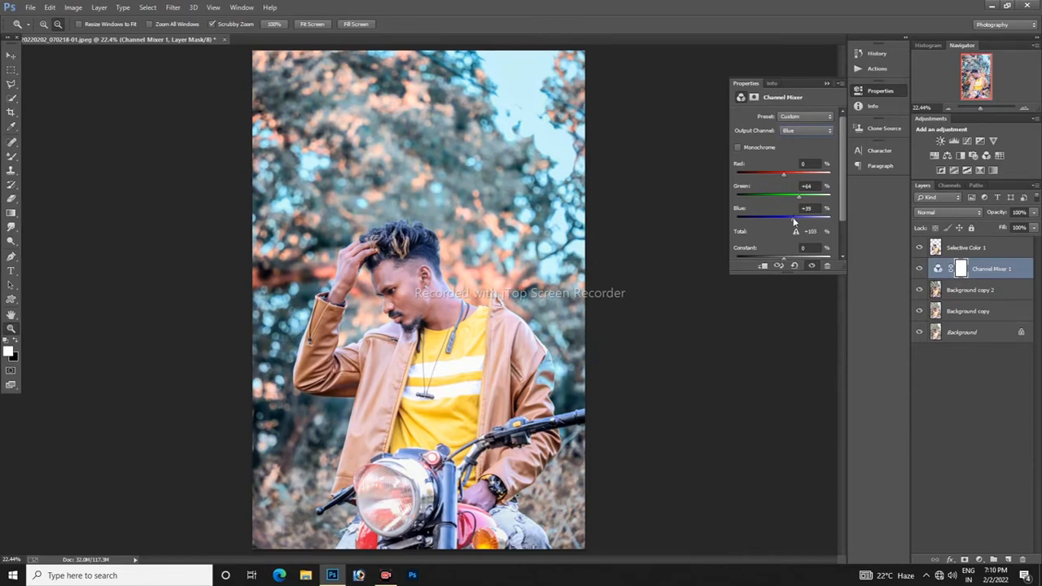
mouse_move(796, 221)
mouse_down()
mouse_move(777, 218)
mouse_move(795, 221)
mouse_up()
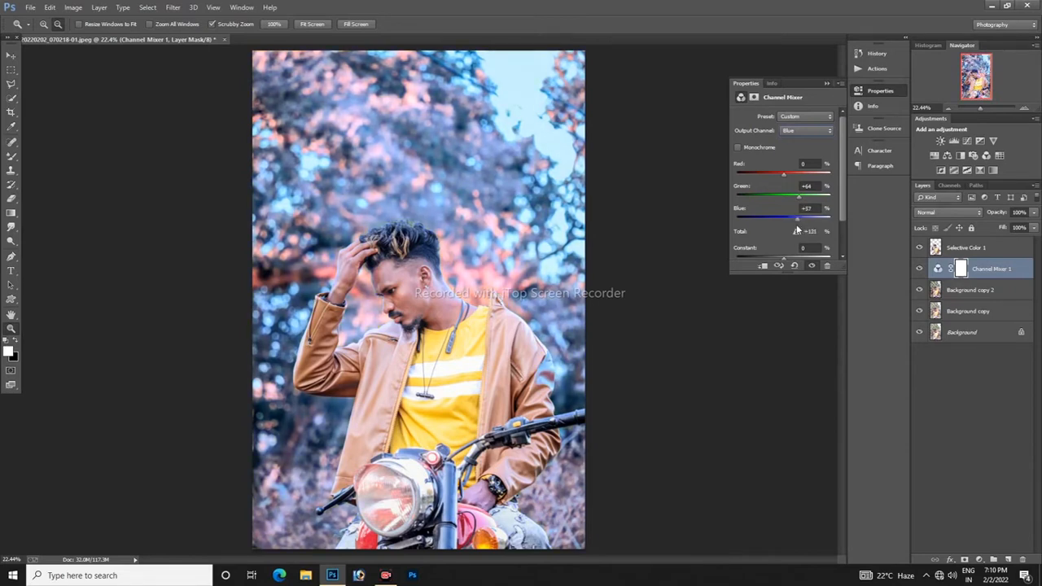
click(827, 84)
Step: Toggle the subject layer's visibility to compare, undo the last change and delete the Channel Mixer adjustment
click(919, 248)
click(920, 248)
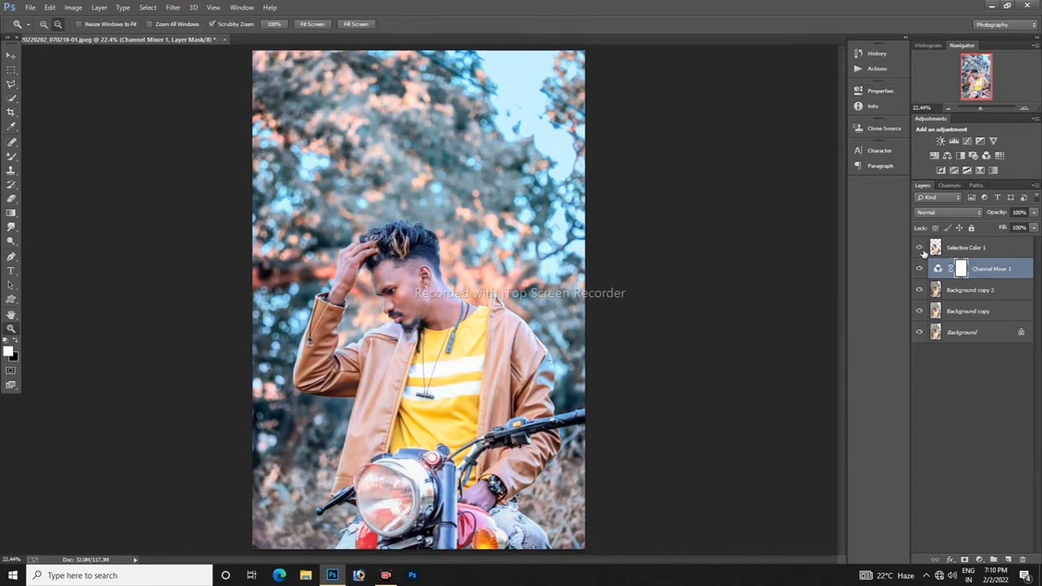
click(920, 248)
click(920, 249)
click(920, 248)
click(920, 248)
click(980, 248)
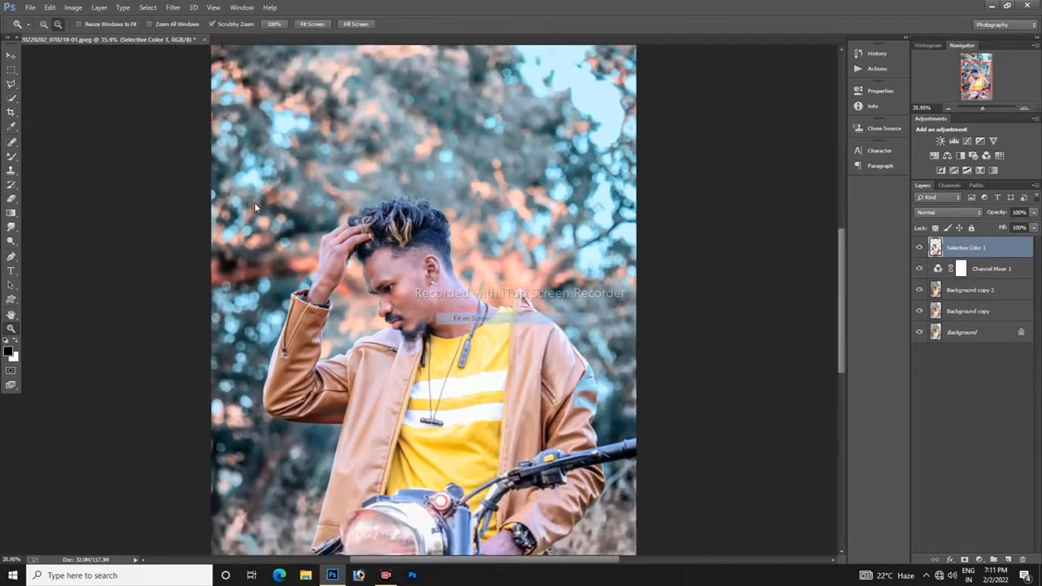
click(49, 7)
click(58, 19)
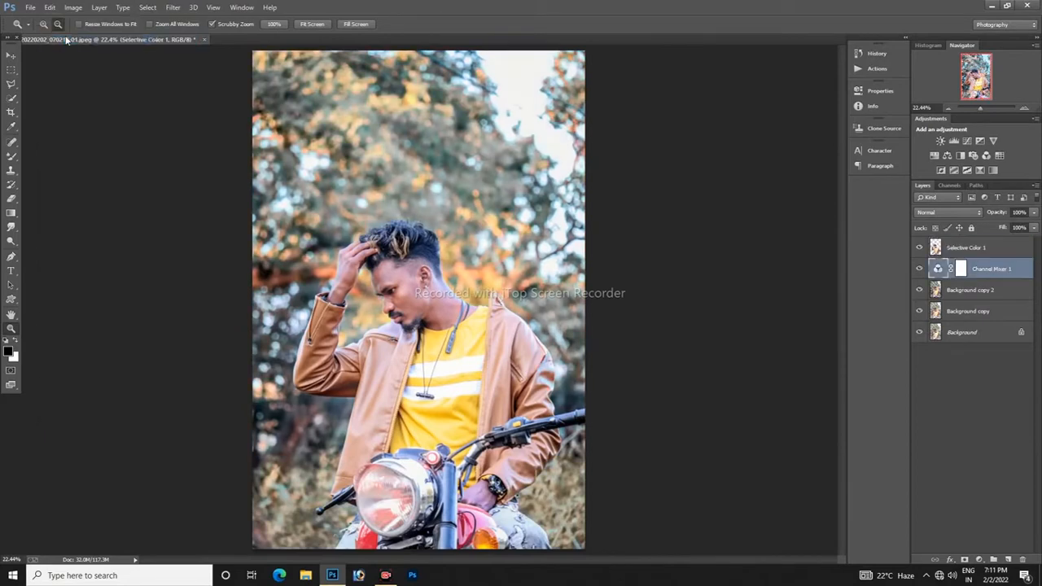
drag(997, 275, 1023, 560)
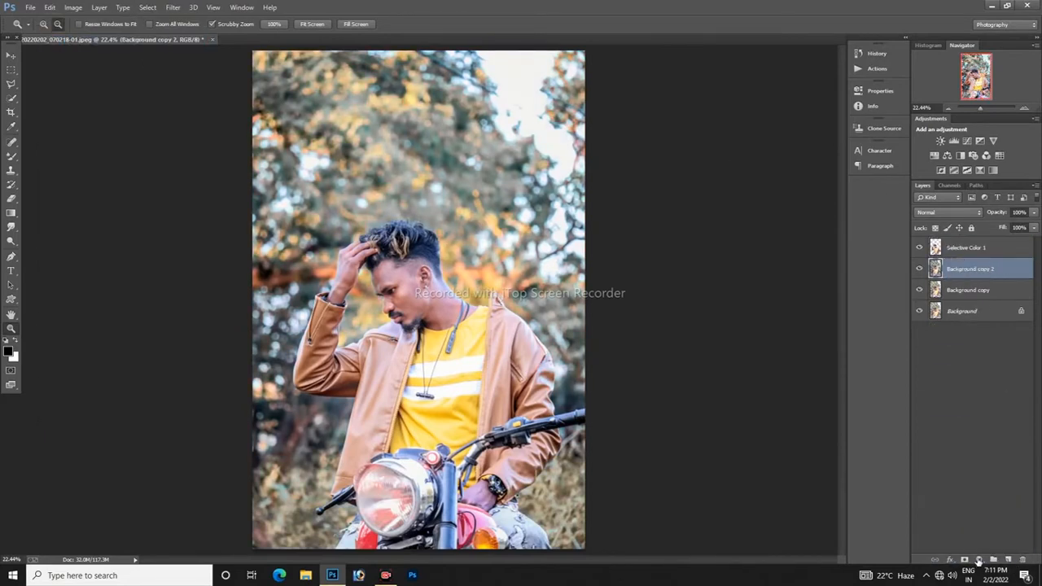
Step: Try a Channel Mixer with the Blue output channel's Green at +115% and Blue at -16%, and discard the adjustment
click(979, 560)
click(973, 473)
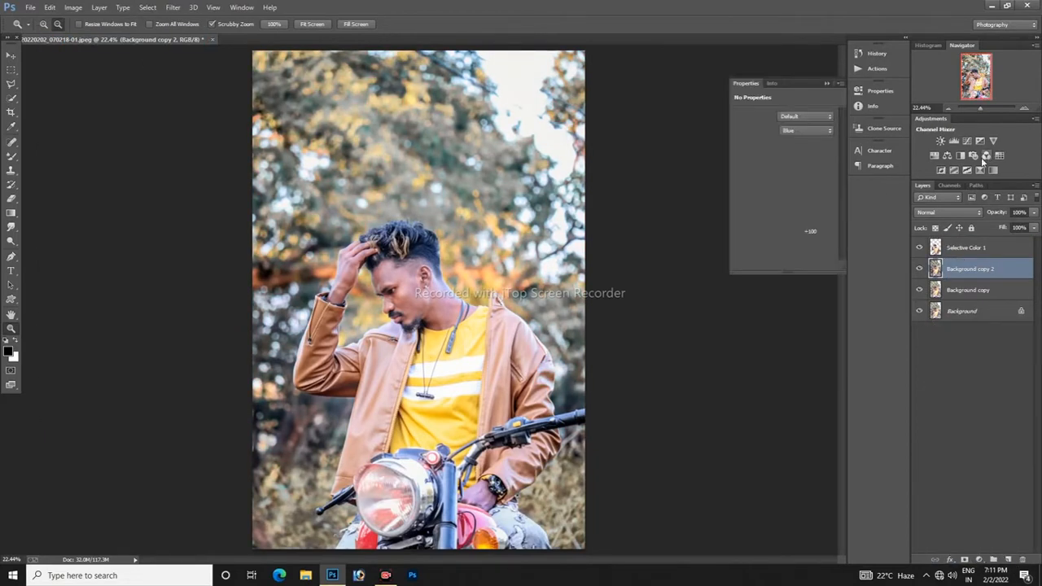
click(795, 131)
click(784, 158)
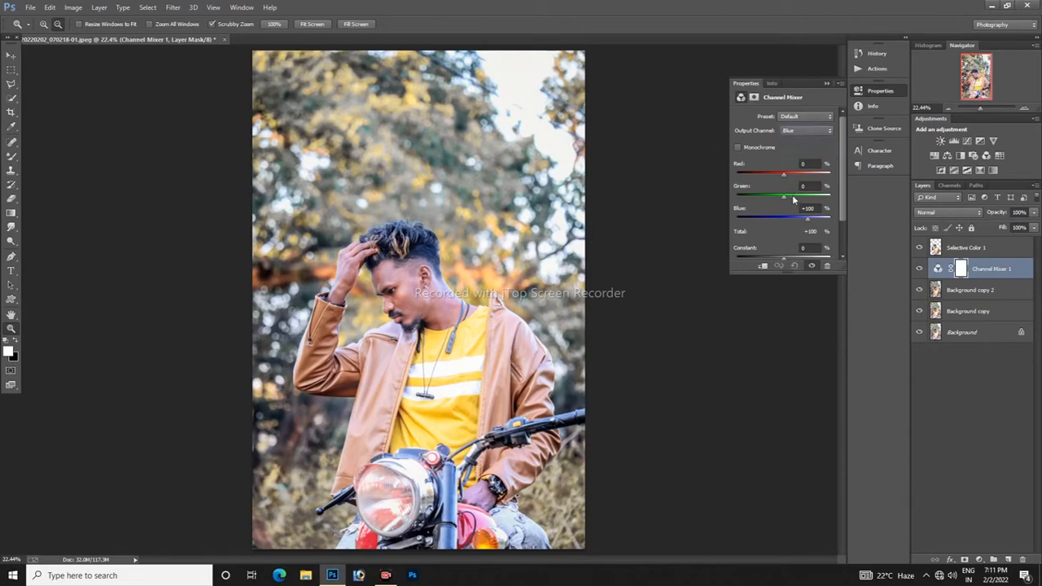
drag(792, 194, 780, 219)
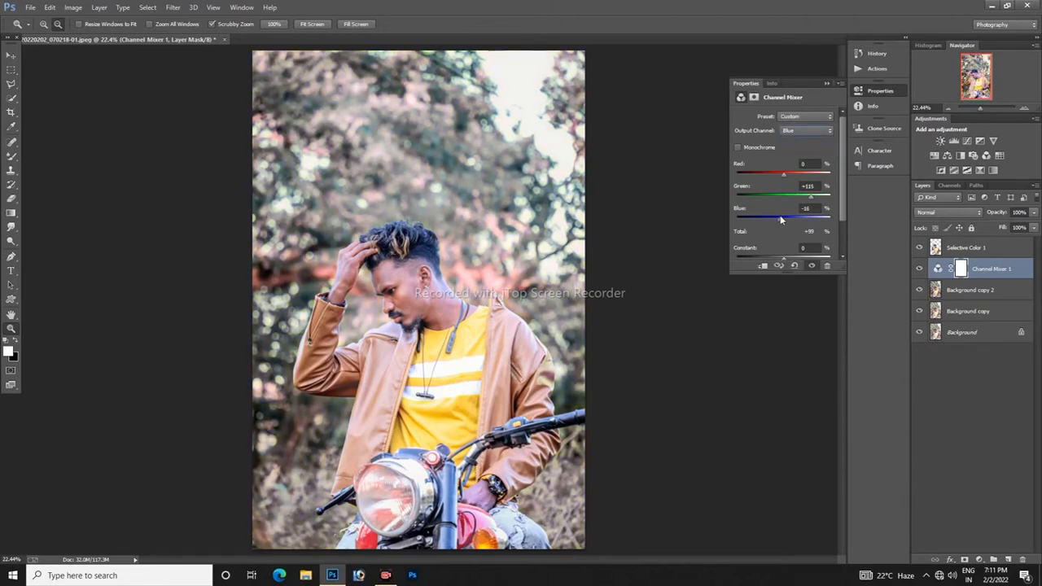
click(827, 85)
drag(1002, 269, 1022, 559)
Step: Add a Channel Mixer above Background copy 2 and set the Red output channel's Green to about +90% and Blue to -108%
click(987, 156)
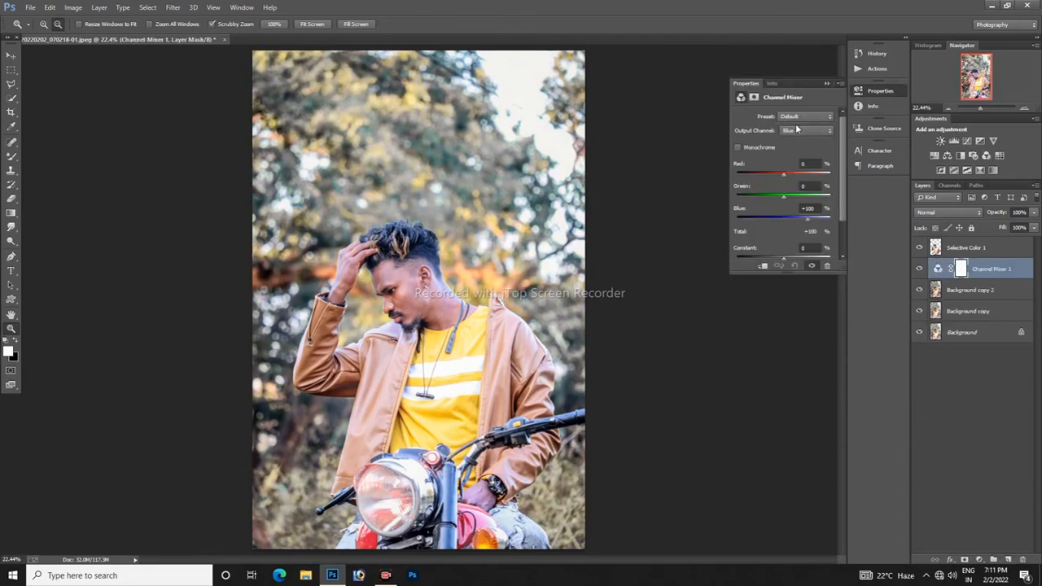
click(796, 130)
click(793, 134)
drag(783, 197, 757, 217)
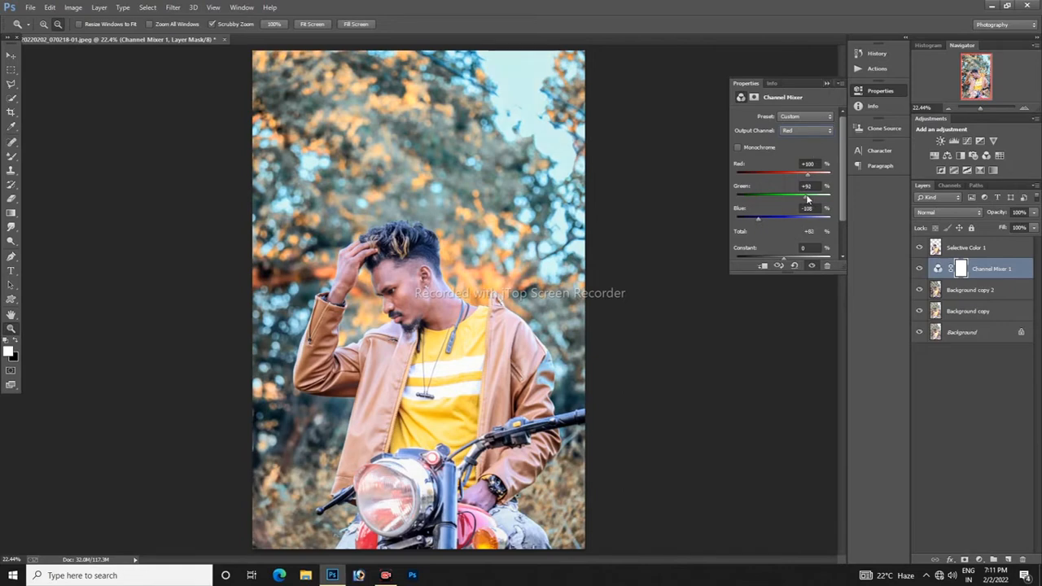
drag(806, 197, 806, 202)
click(826, 84)
Step: Merge the subject, Channel Mixer and Background copy 2 layers, and toggle the merged layer's visibility to compare before and after
shift+click(983, 289)
shift+click(969, 248)
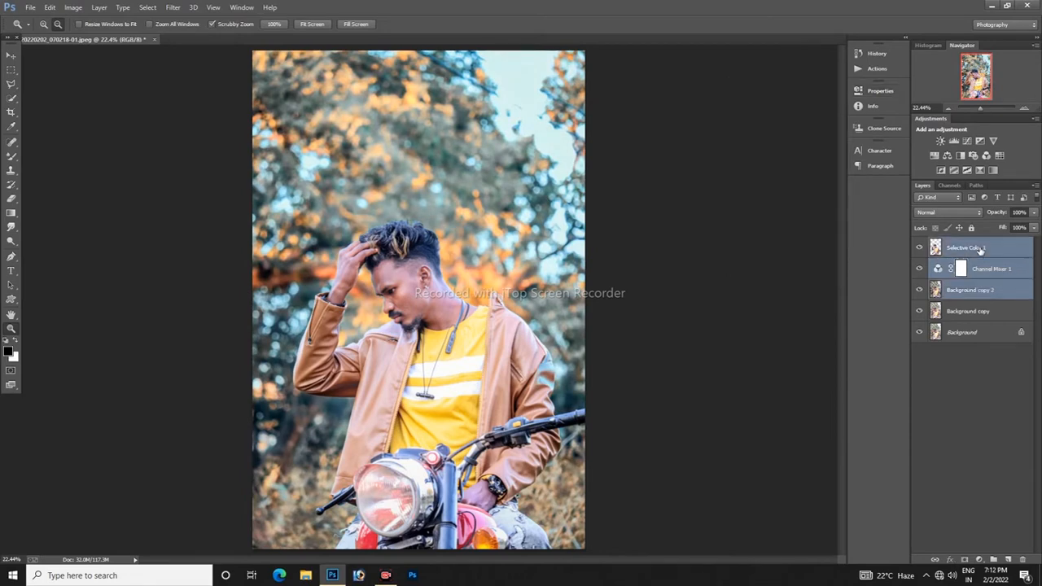
right_click(967, 252)
click(908, 391)
click(918, 248)
click(919, 247)
click(919, 248)
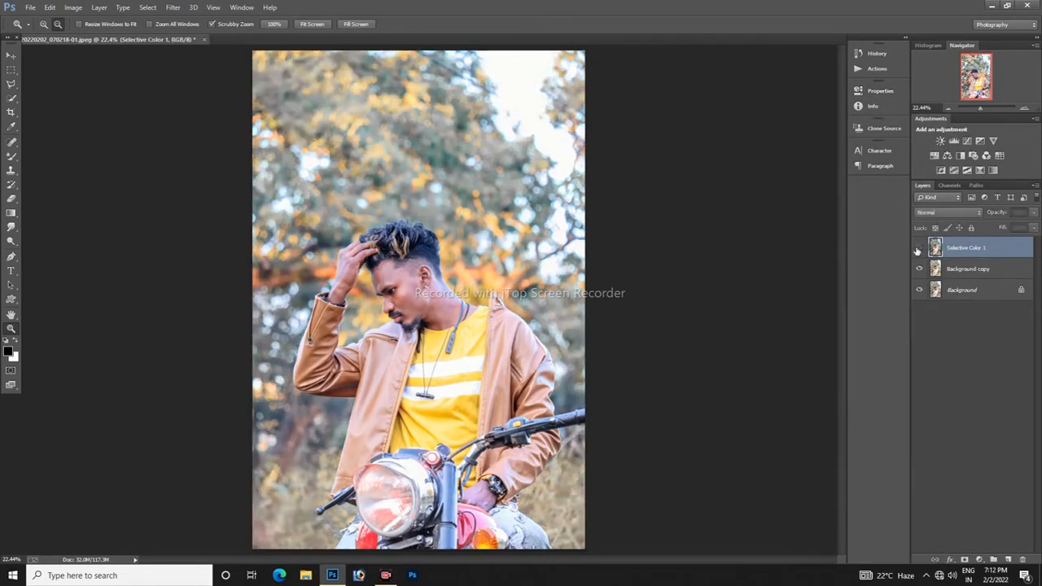
click(919, 248)
click(919, 247)
click(919, 247)
Step: Try a Channel Mixer above the merged layer with the Blue output channel's Green at about +136% and Blue at about -34%
click(979, 560)
click(973, 473)
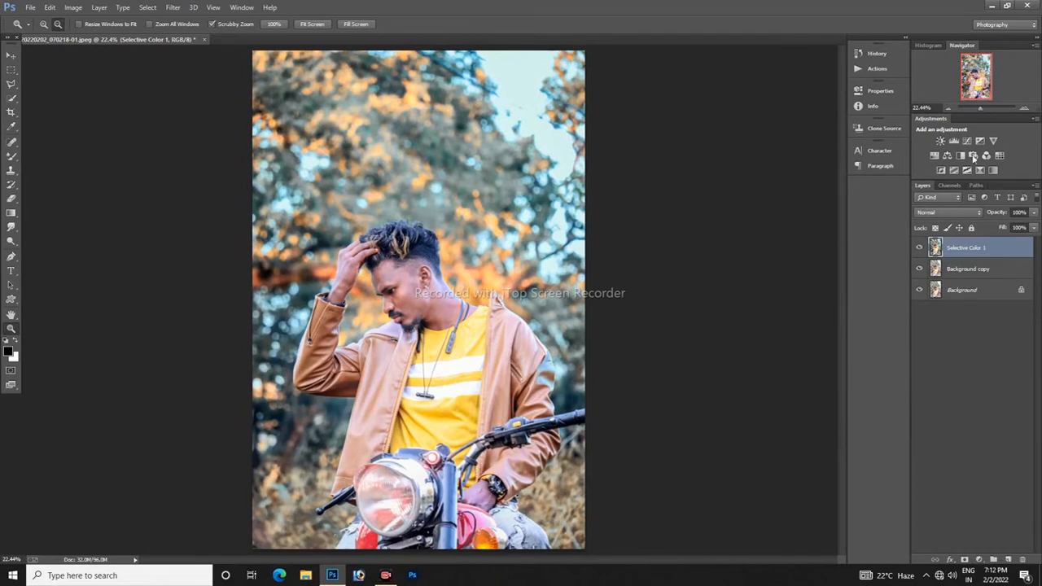
click(802, 131)
click(785, 158)
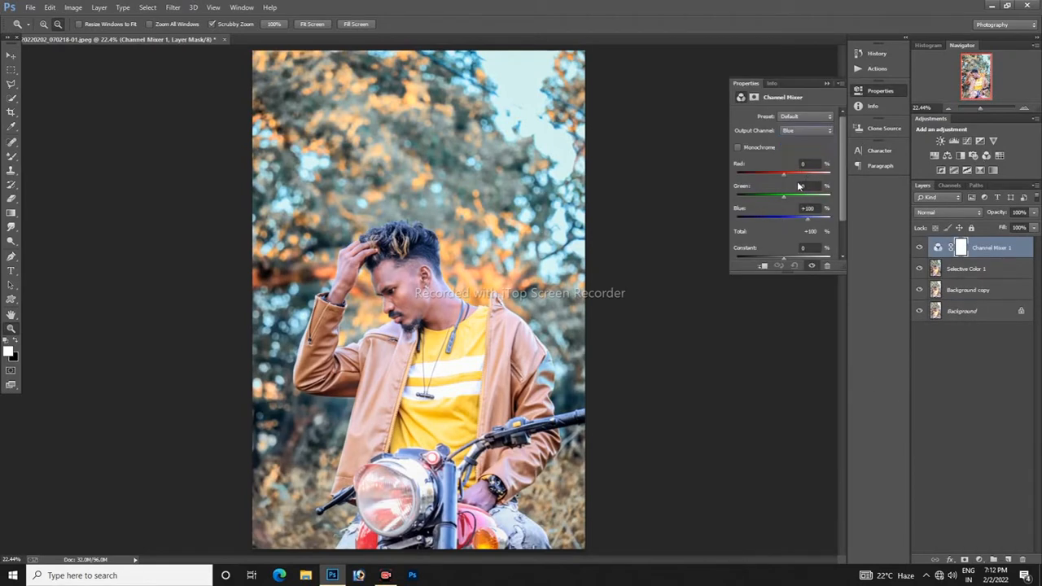
drag(783, 196, 774, 220)
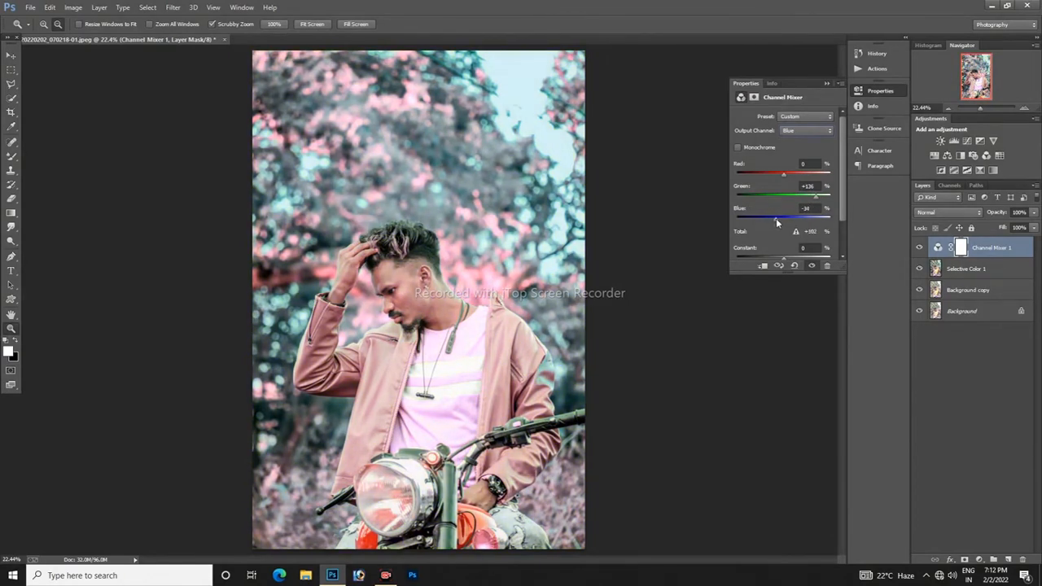
click(826, 83)
Step: Step back through the history past the Channel Mixer trial and the last layer merge
click(50, 8)
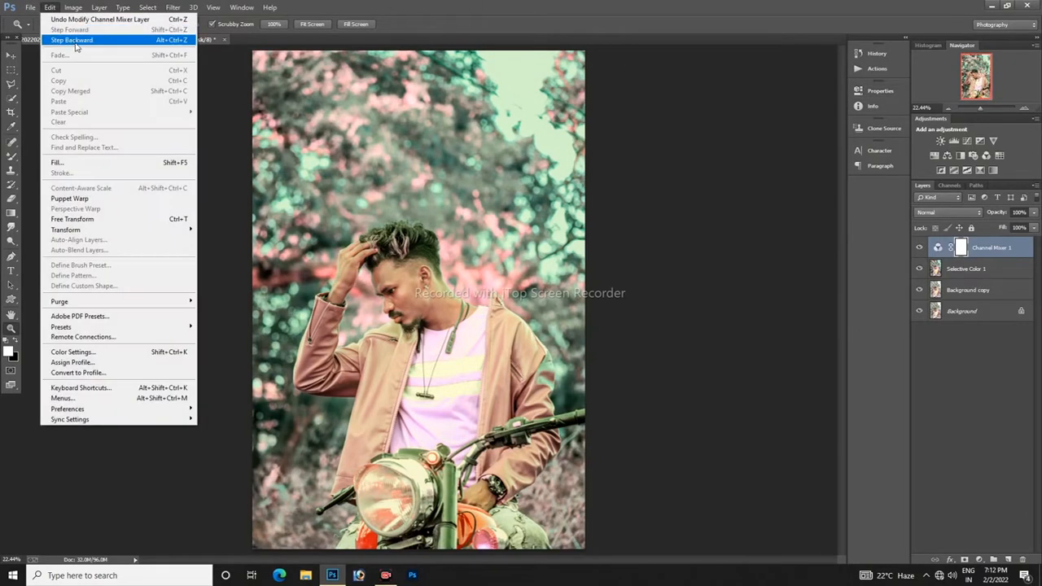
click(73, 39)
click(50, 7)
click(72, 40)
click(49, 7)
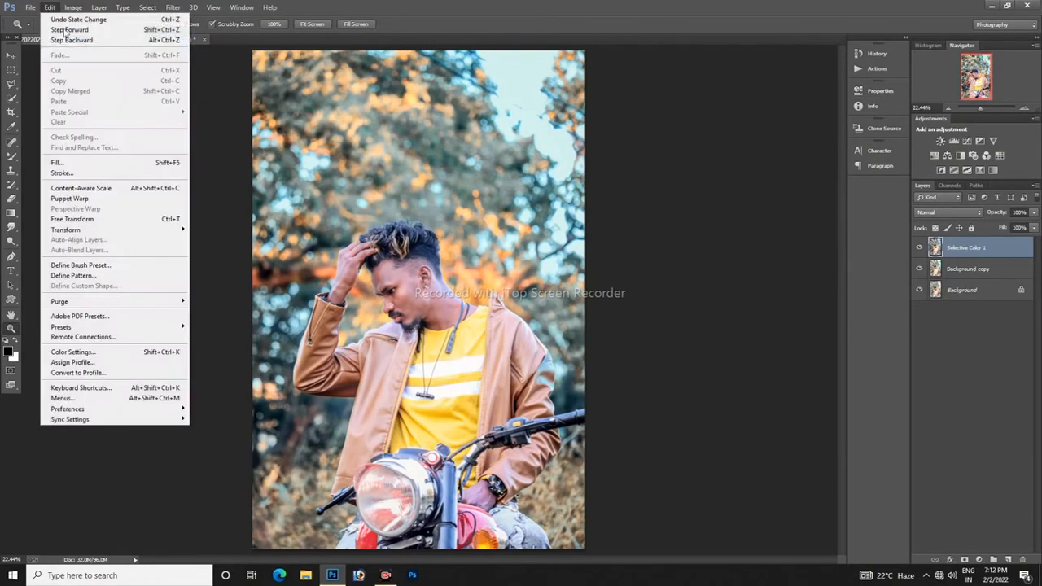
click(73, 39)
Step: Try a second Channel Mixer above Background copy 2 with the Blue output channel's Green at +85% and Blue at +5%, and delete it
click(966, 289)
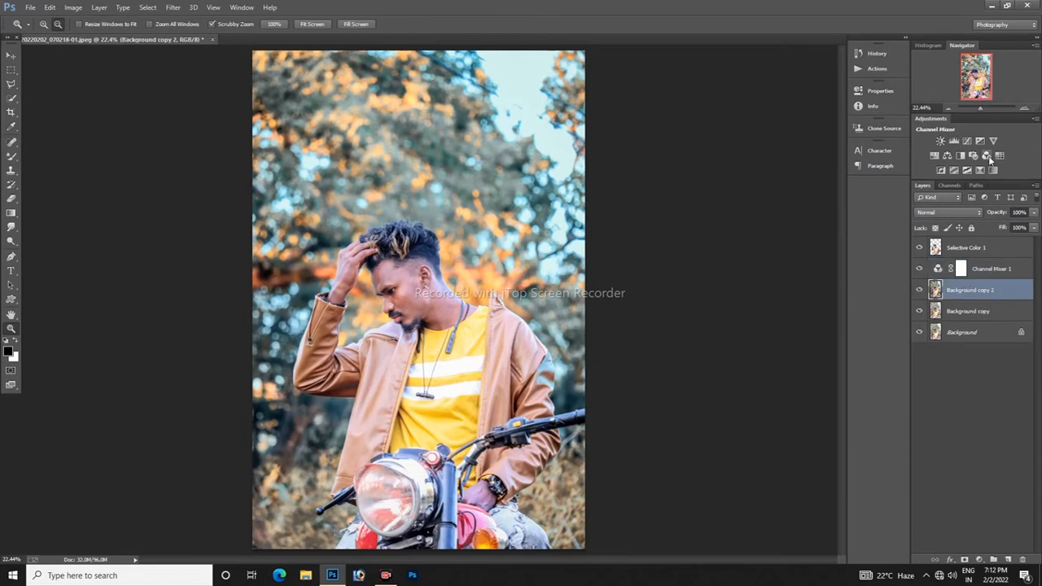
click(986, 155)
click(806, 131)
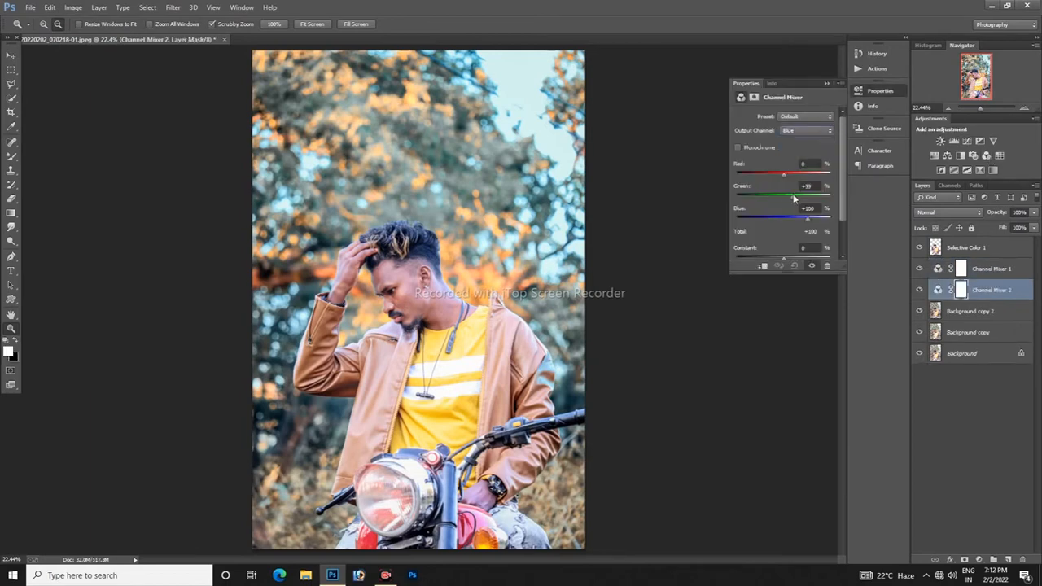
drag(794, 199, 787, 220)
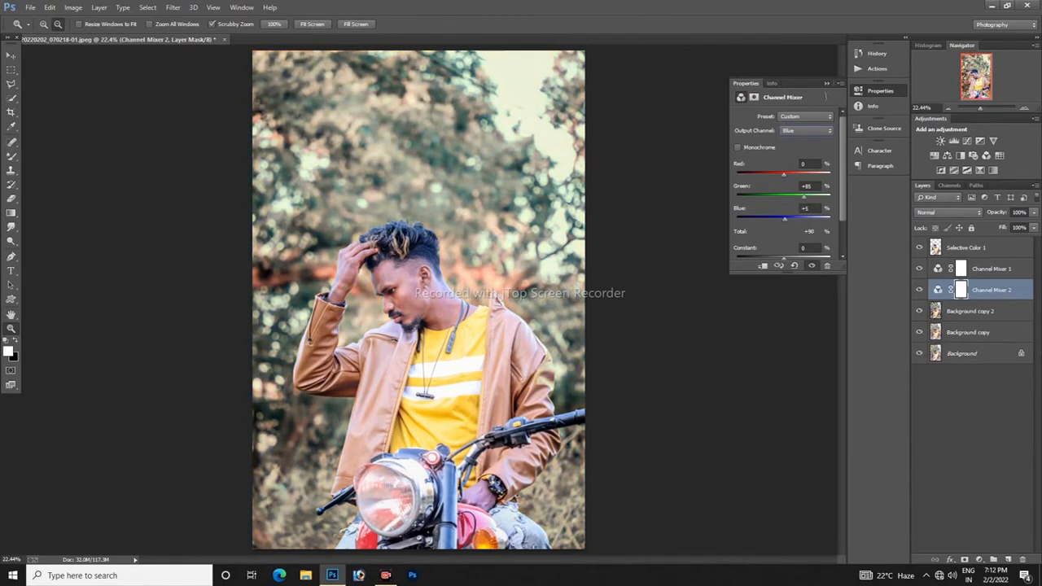
click(826, 83)
click(920, 290)
drag(994, 290, 1022, 559)
Step: Merge the Selective Color 1, Channel Mixer 1 and Background copy 2 layers, and toggle the merged layer's visibility to compare
shift+click(965, 247)
right_click(976, 256)
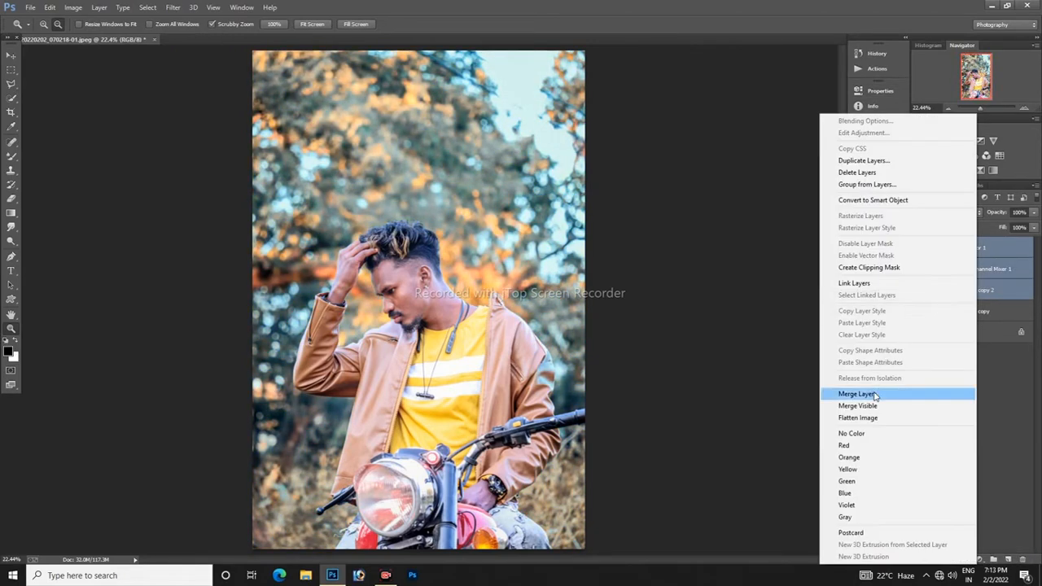
click(870, 394)
click(919, 248)
click(919, 247)
click(917, 249)
click(917, 250)
drag(404, 296, 497, 295)
key(ctrl+0)
Step: Merge the graded layer with Background copy and toggle the result's visibility to compare it with the original Background
shift+click(992, 271)
right_click(992, 269)
click(862, 394)
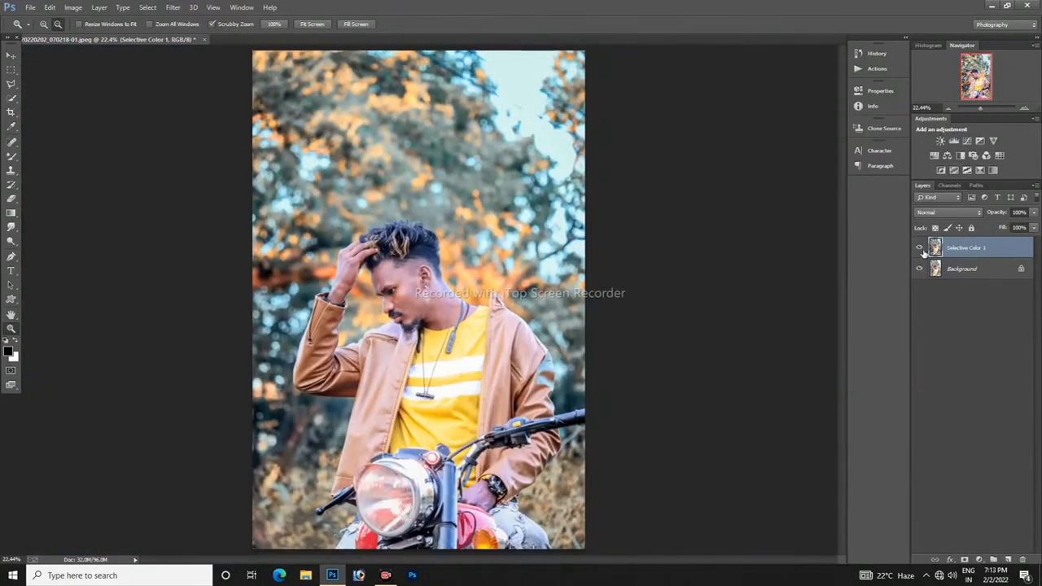
click(919, 247)
click(919, 248)
click(919, 248)
click(919, 248)
click(919, 248)
click(919, 248)
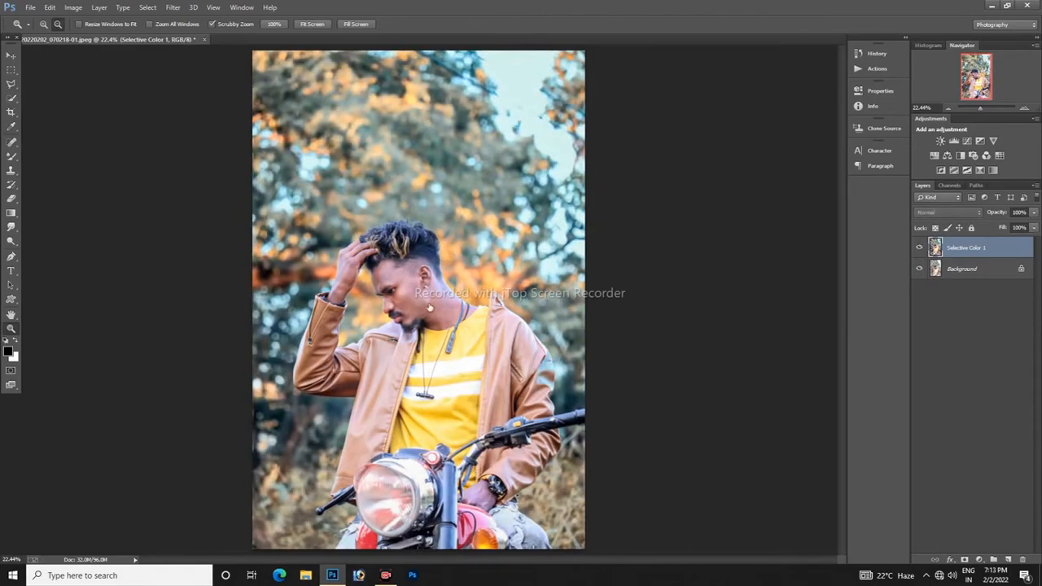
drag(397, 281, 446, 294)
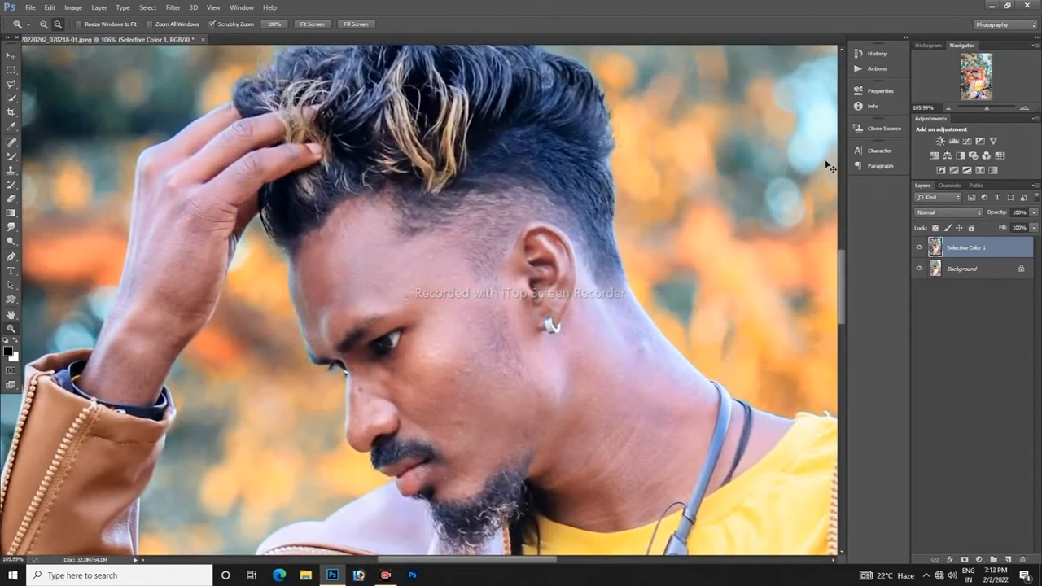
key(ctrl+j)
click(50, 7)
click(77, 43)
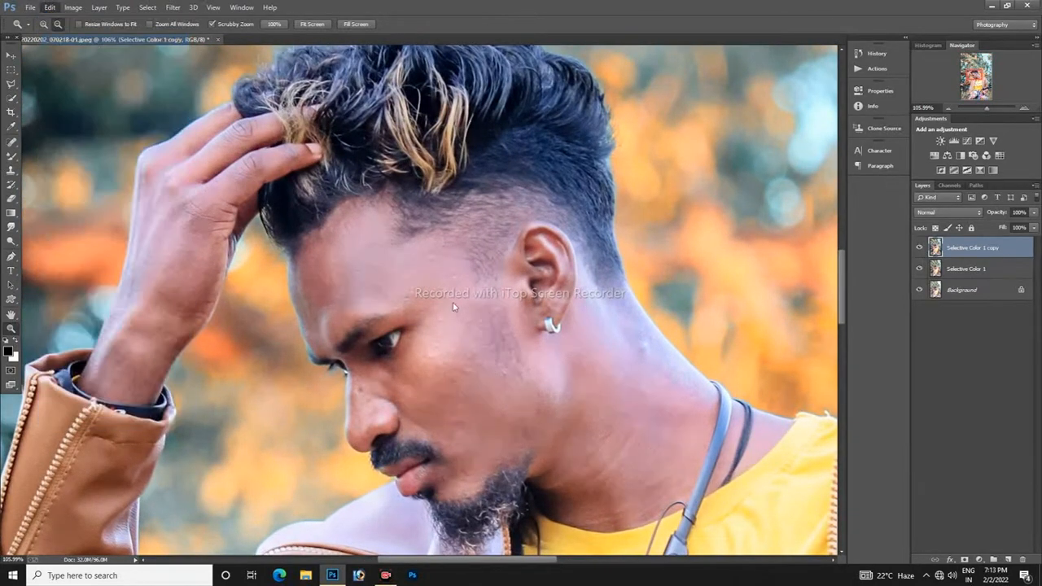
Step: Remove the small blemishes on the man's forehead, cheek and nose with the Spot Healing Brush on the Selective Color 1 layer
click(508, 372)
key(j)
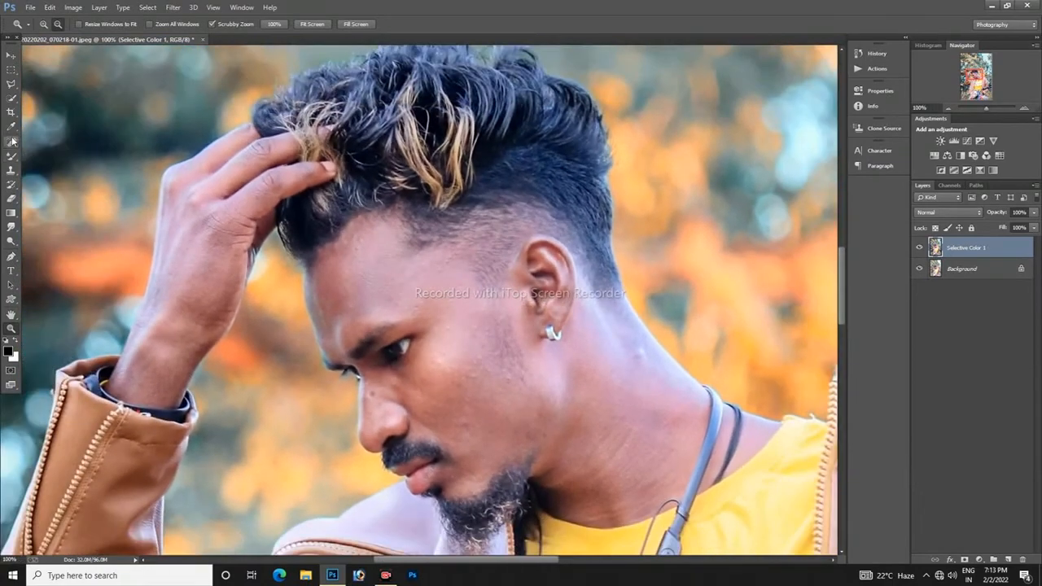
click(349, 309)
click(437, 273)
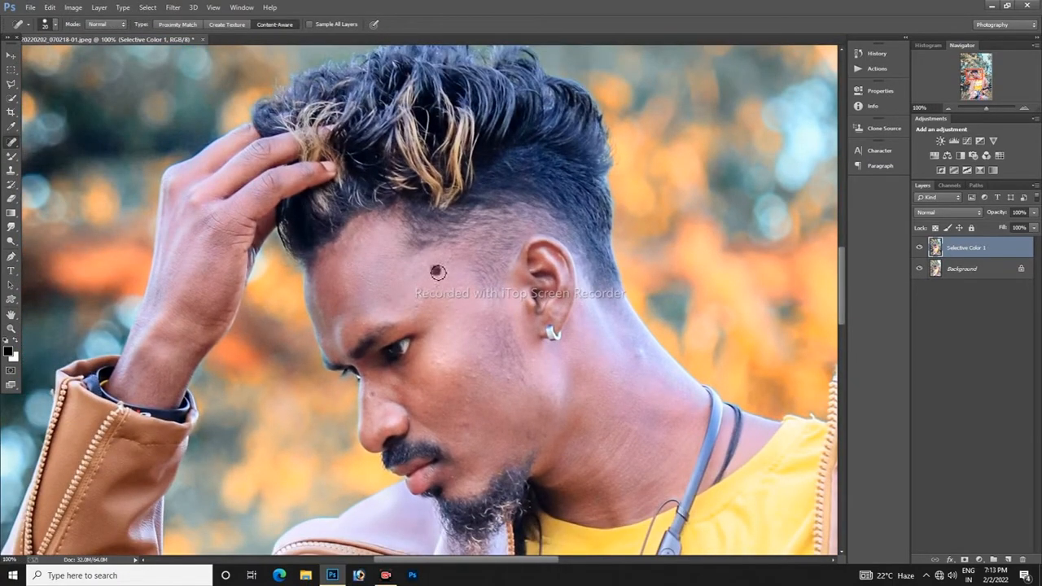
click(450, 266)
click(473, 376)
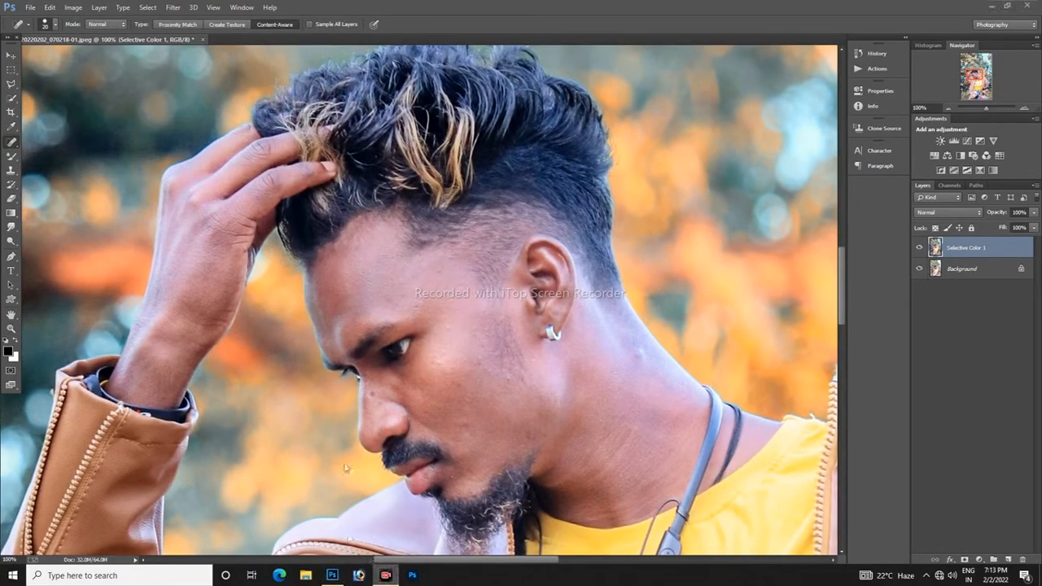
click(474, 330)
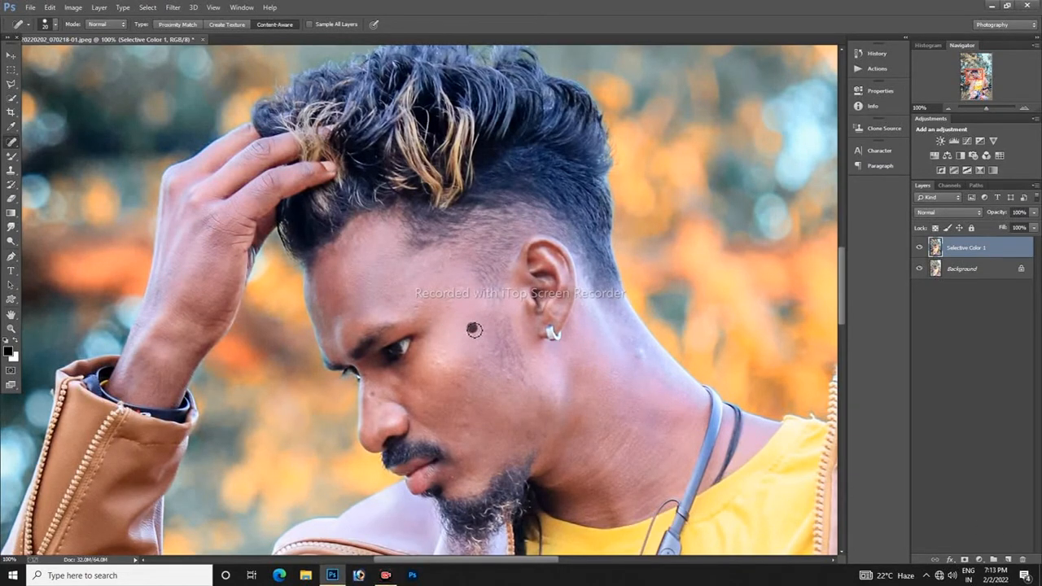
click(470, 372)
click(468, 360)
click(450, 372)
click(440, 356)
drag(376, 396, 373, 399)
click(427, 312)
click(351, 243)
click(512, 382)
click(439, 274)
click(11, 328)
right_click(386, 236)
click(415, 244)
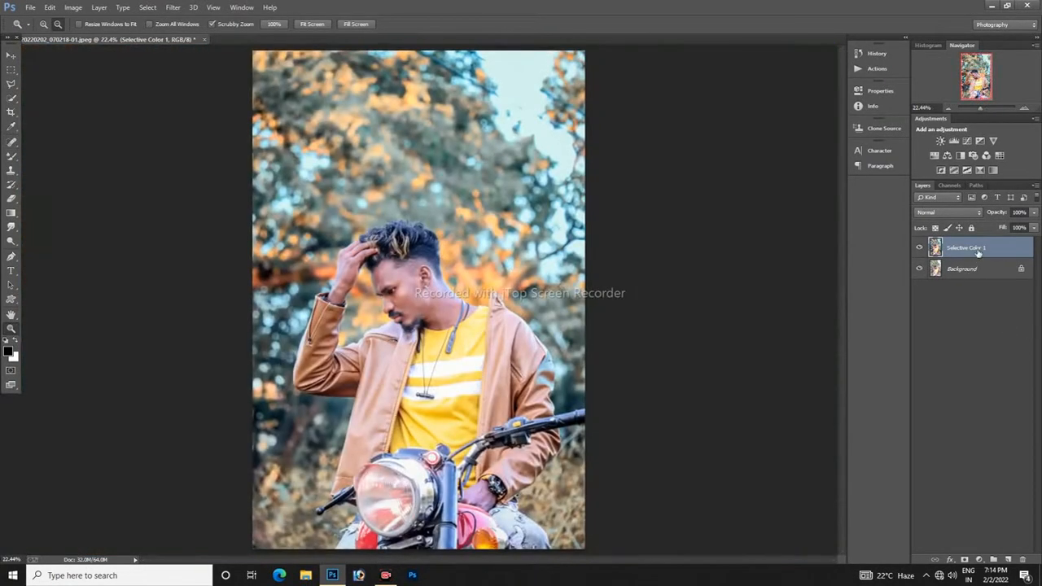
Step: Apply the Imagenomic Noiseware Professional filter to the Selective Color 1 layer and toggle its visibility to compare
click(173, 7)
mouse_move(268, 272)
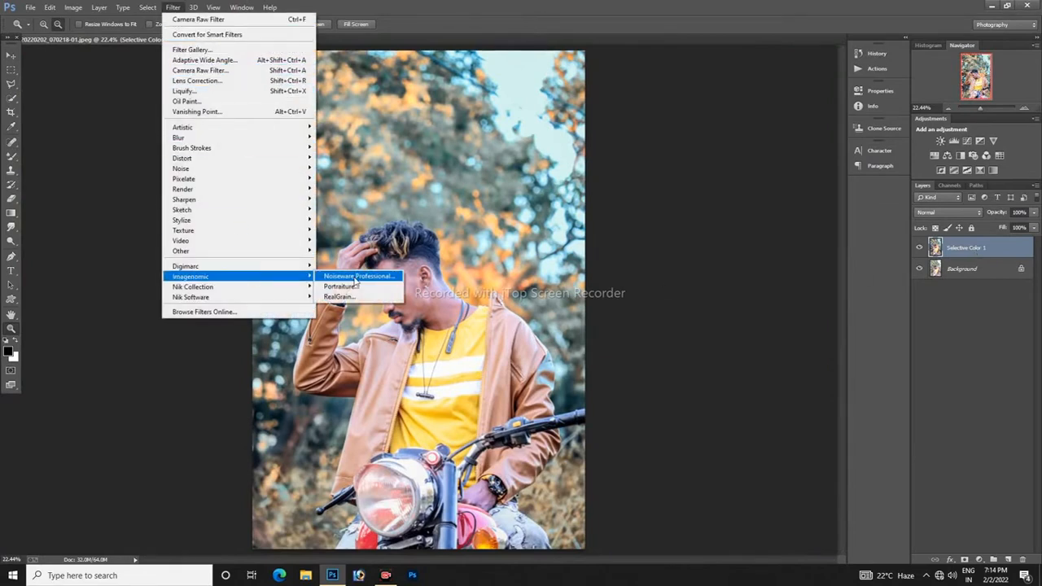
click(356, 274)
drag(490, 301, 541, 308)
click(723, 112)
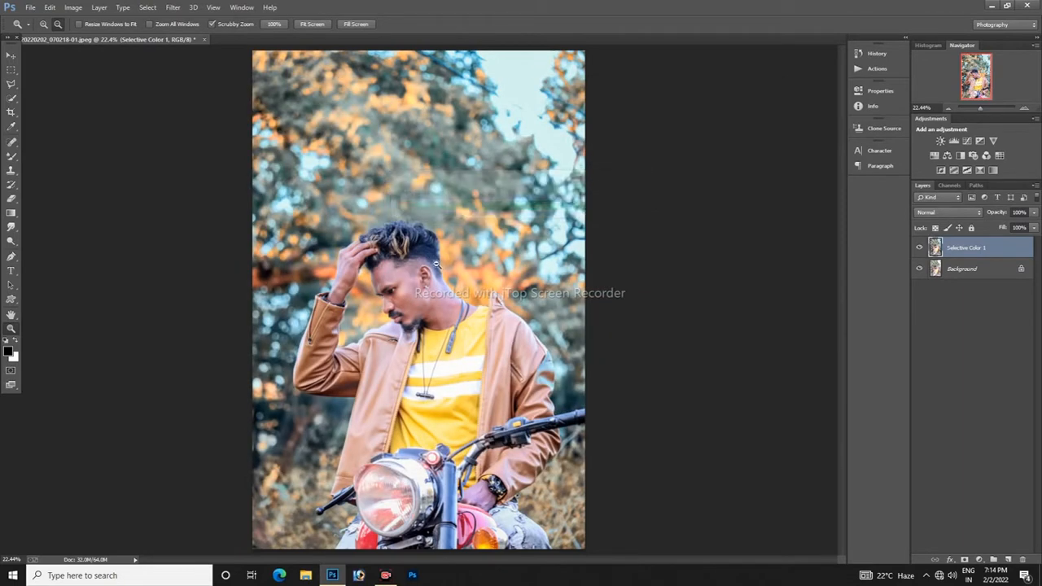
click(922, 253)
click(922, 253)
click(921, 253)
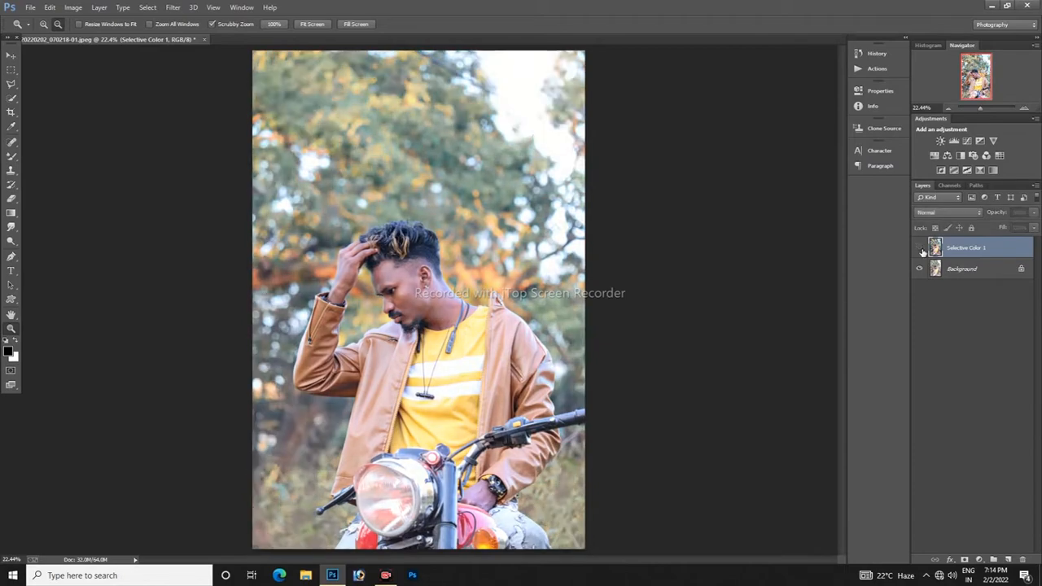
click(922, 253)
Step: Duplicate the Selective Color 1 layer until three copies are stacked above it
drag(435, 327, 632, 374)
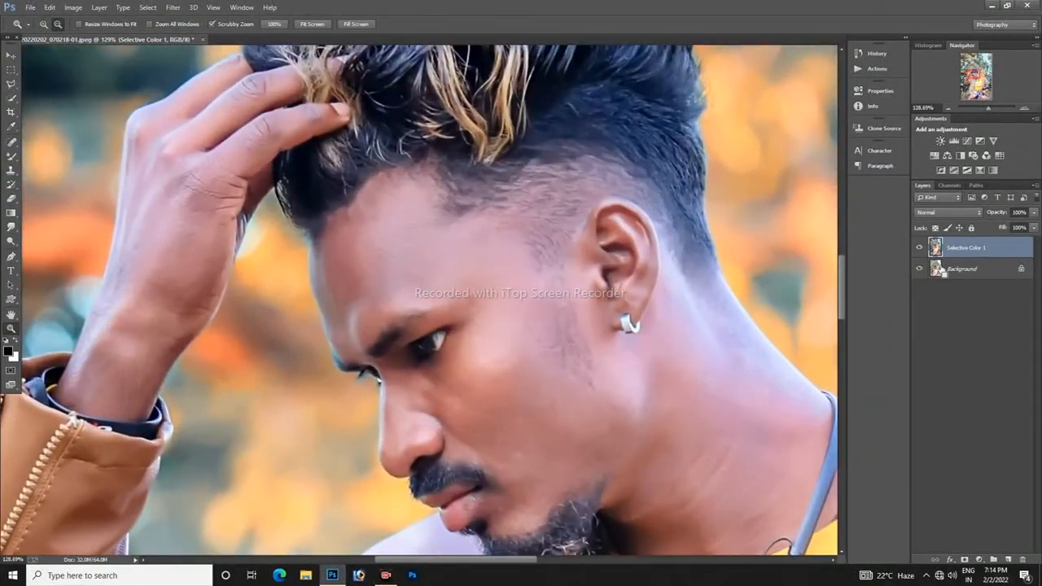
key(ctrl+j)
key(ctrl+j)
key(ctrl+j)
click(49, 7)
click(81, 40)
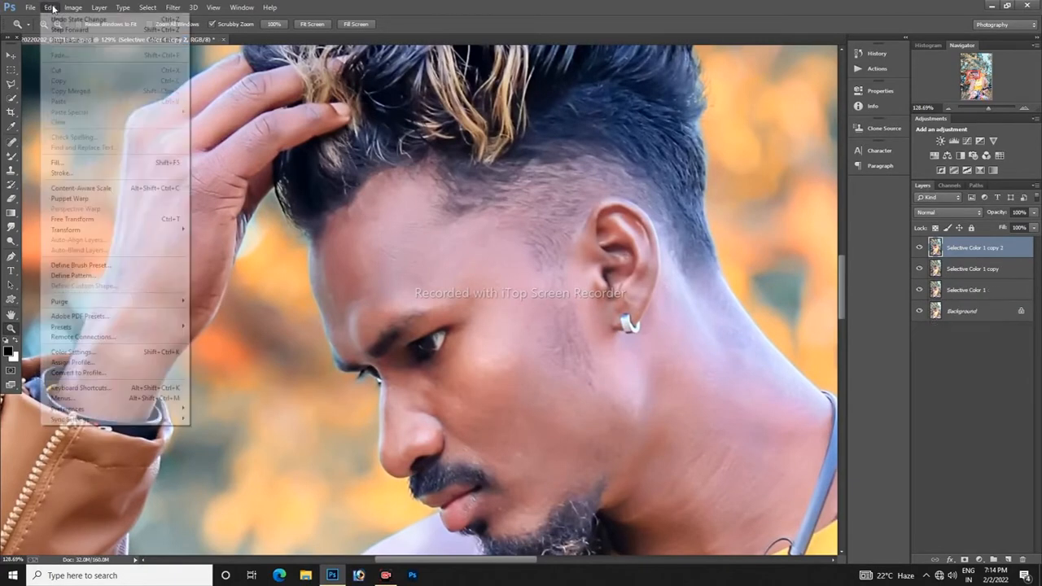
click(49, 7)
click(80, 40)
click(50, 8)
click(81, 39)
drag(990, 253, 1008, 560)
Step: Hide the topmost copy and apply a Gaussian Blur with a radius of about 3.3 pixels to Selective Color 1 copy 2
click(920, 247)
click(972, 275)
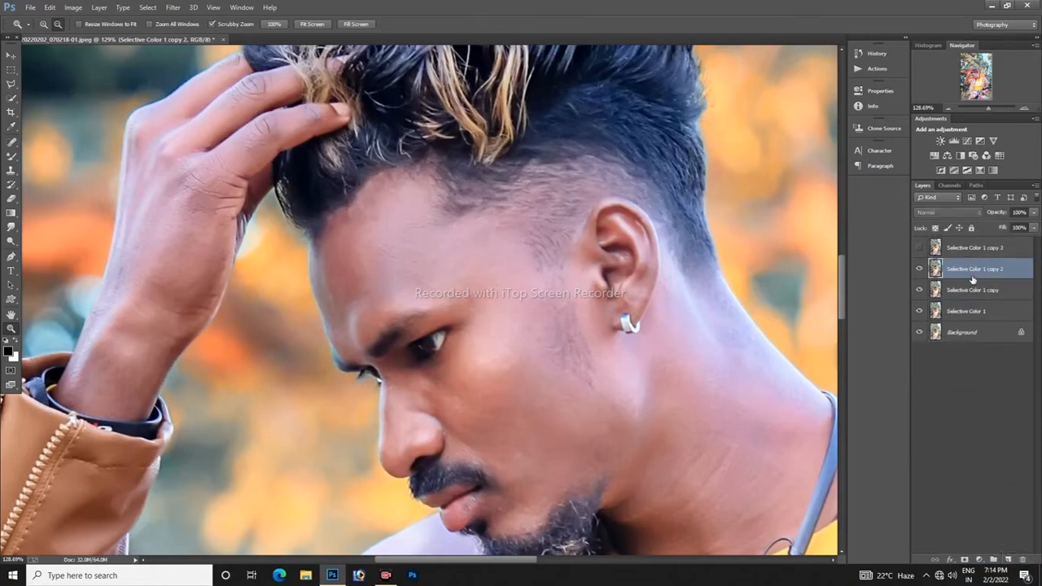
right_click(489, 261)
click(516, 268)
click(172, 7)
mouse_move(236, 135)
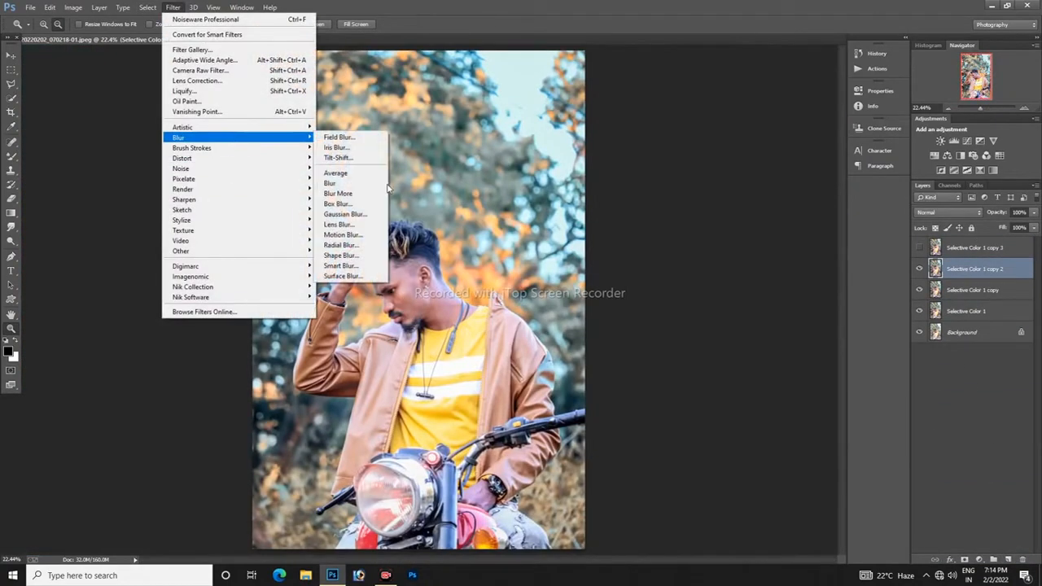
click(350, 210)
drag(645, 343, 638, 342)
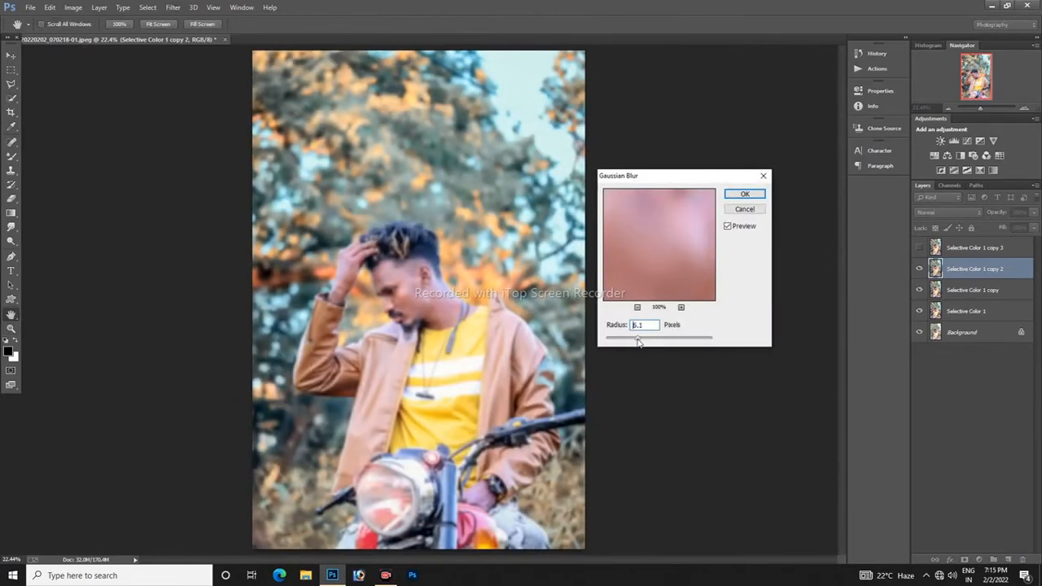
drag(656, 233, 692, 226)
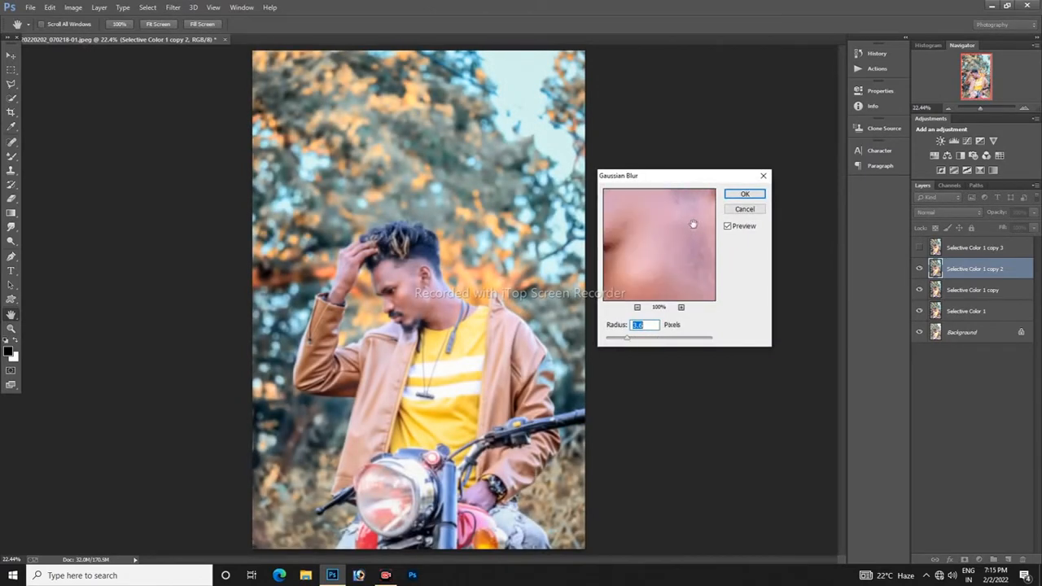
drag(633, 339, 628, 343)
drag(655, 241, 727, 298)
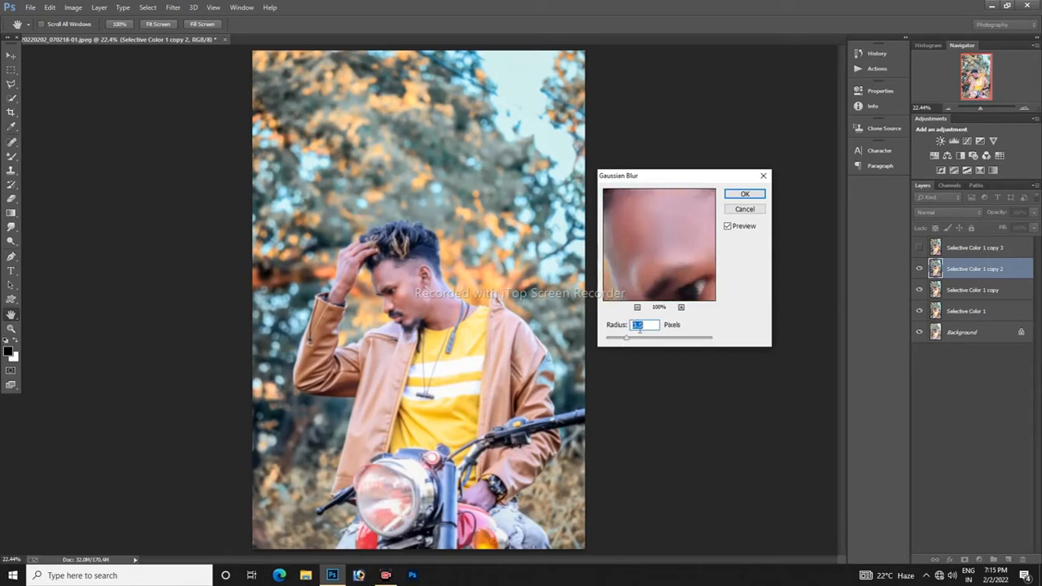
click(625, 341)
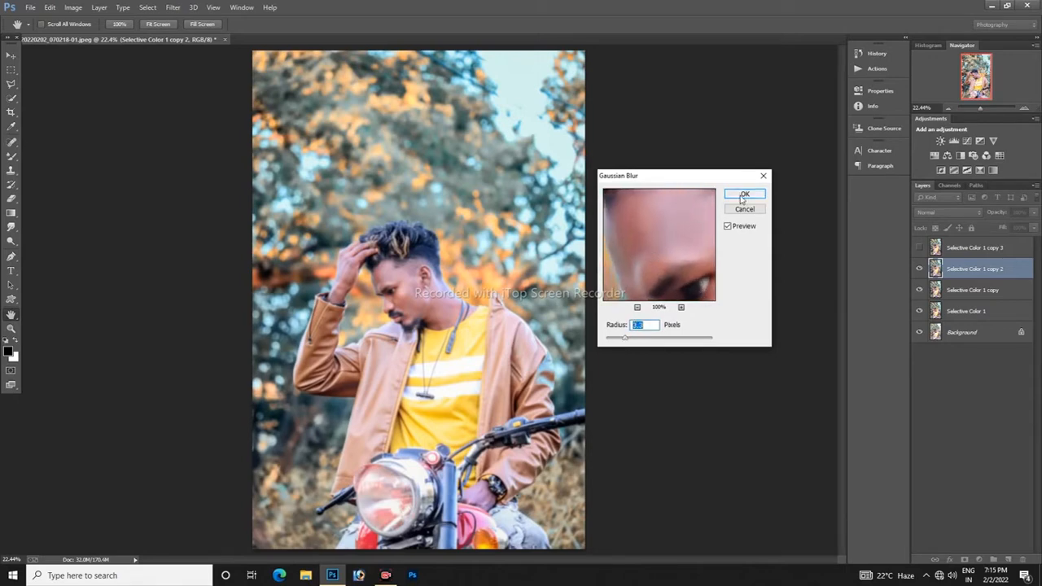
click(742, 196)
Step: Show Selective Color 1 copy 3 and use Apply Image on it with Selective Color 1 copy 2 as source layer and Subtract blending
click(919, 247)
click(968, 247)
click(72, 8)
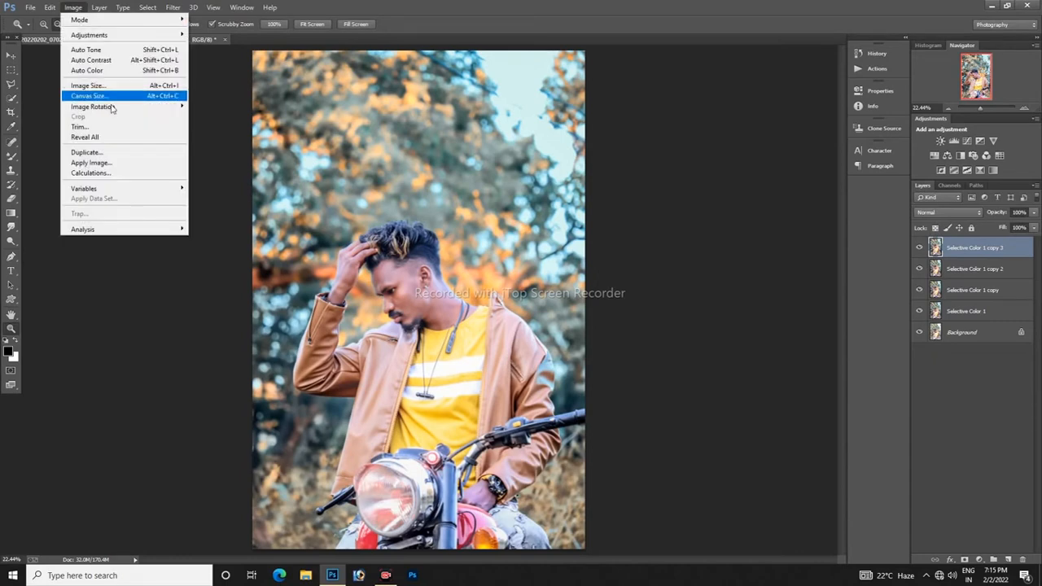
click(89, 162)
click(541, 178)
click(521, 215)
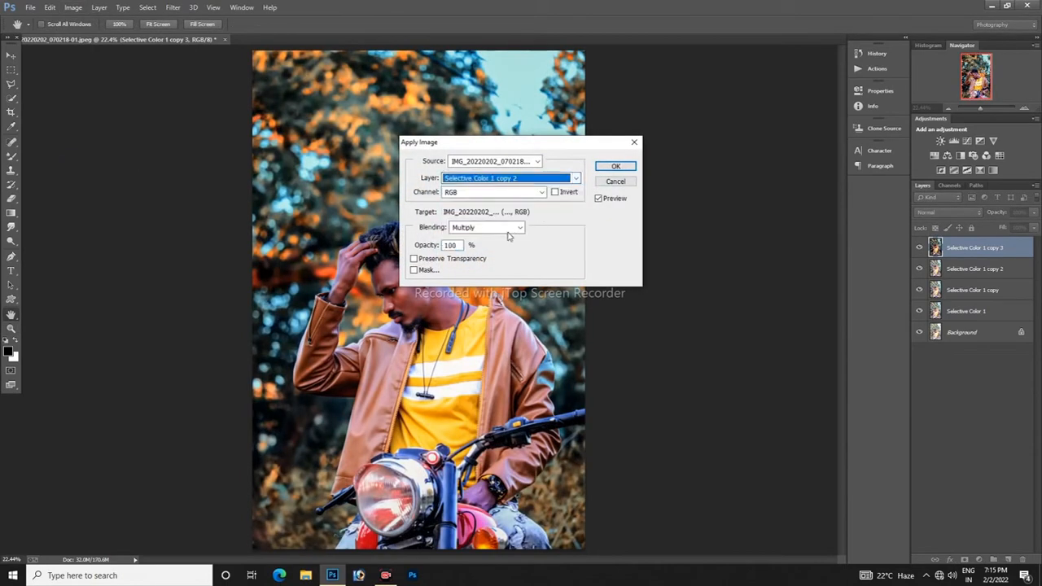
click(488, 227)
click(489, 432)
click(616, 167)
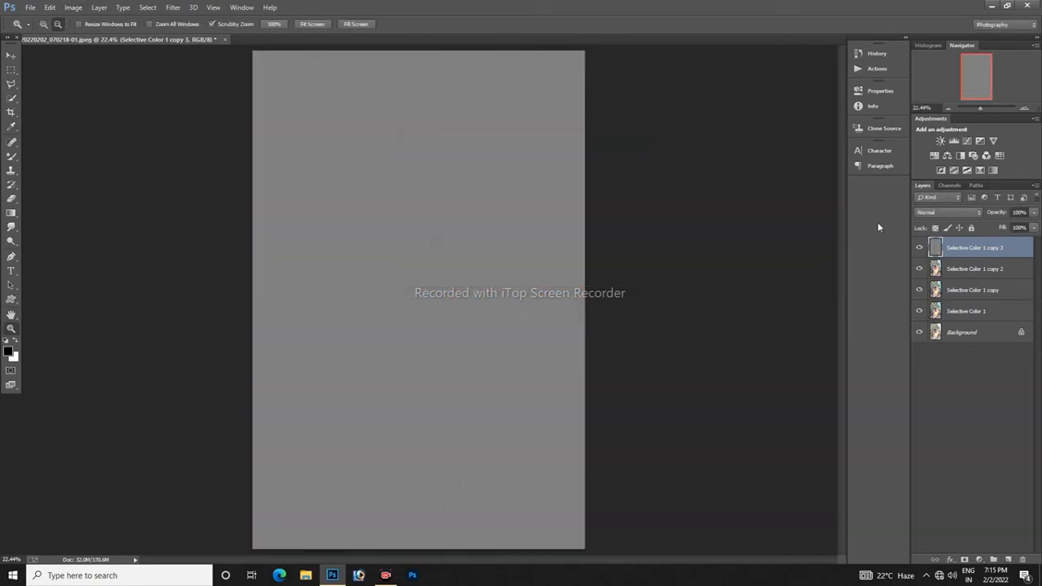
Step: Change the blend mode of the gray Selective Color 1 copy 3 layer, hide it and select the blurred copy 2
click(948, 211)
click(944, 382)
click(952, 273)
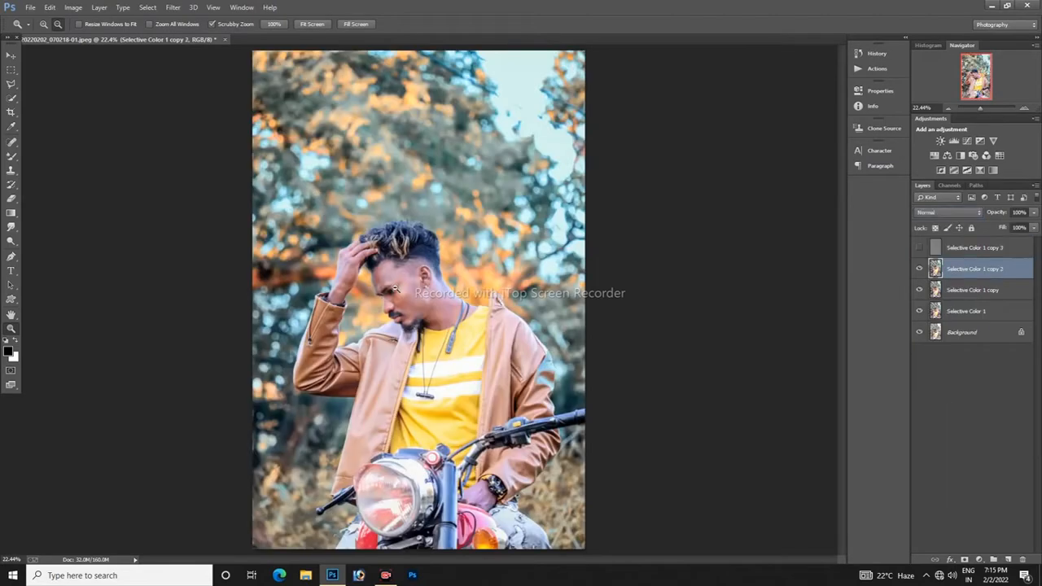
Step: Smooth the skin of the face, neck and raised hand with the Mixer Brush on the blurred Selective Color 1 copy 2 layer
drag(408, 276, 437, 306)
click(13, 157)
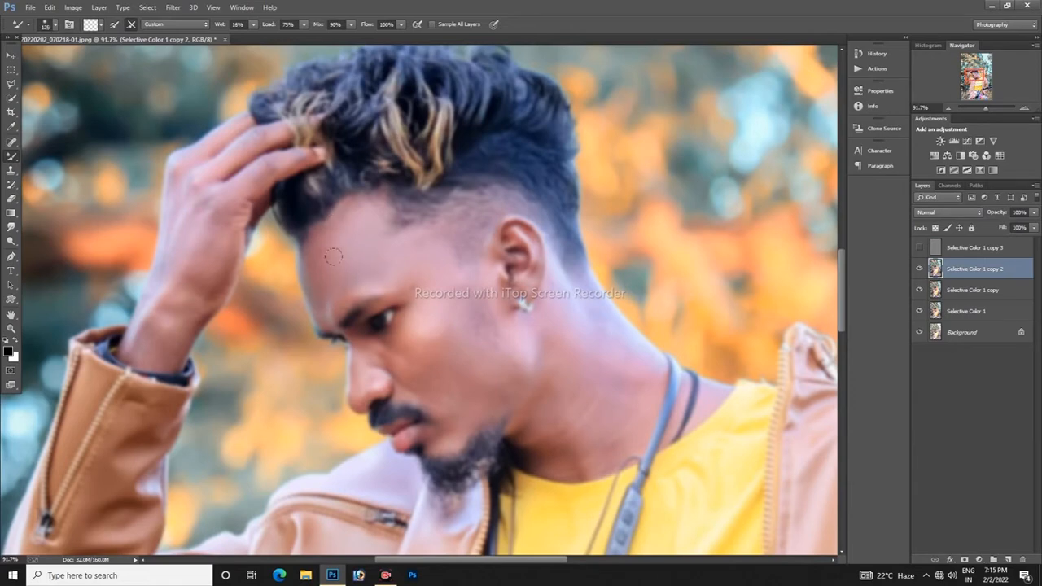
drag(427, 292, 447, 361)
key(])
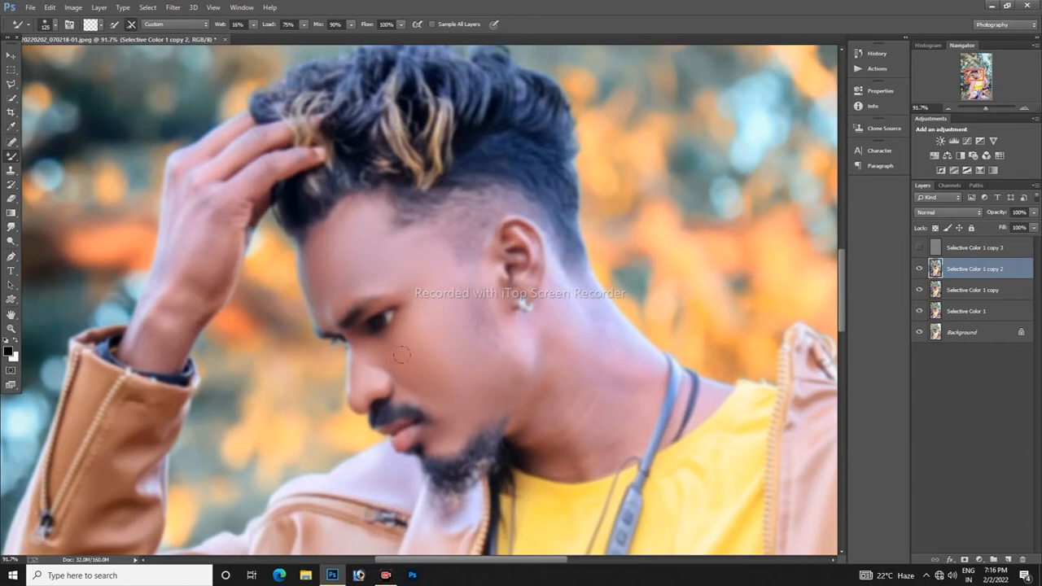
key(bracketright)
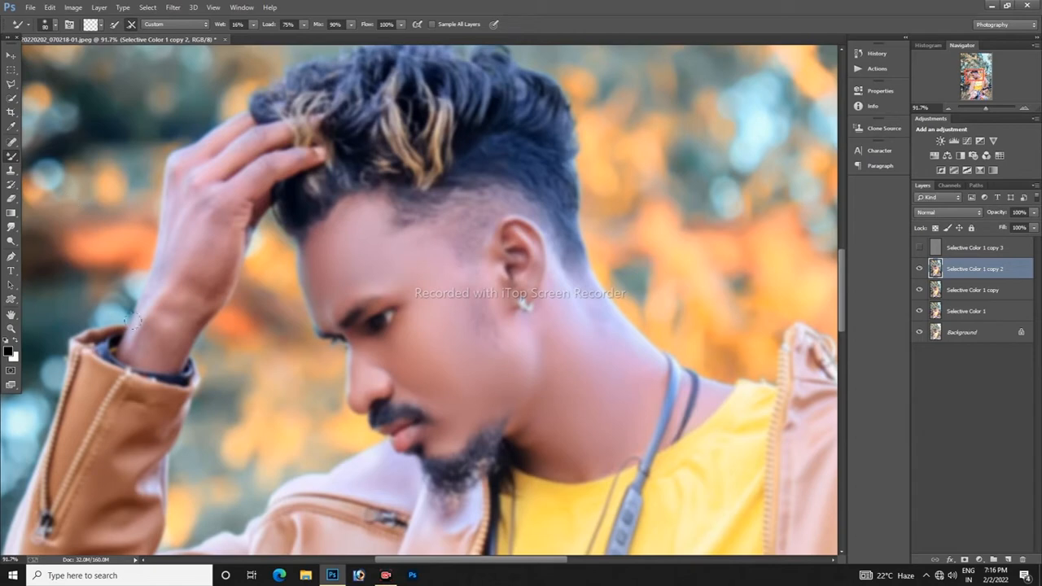
drag(200, 290, 193, 266)
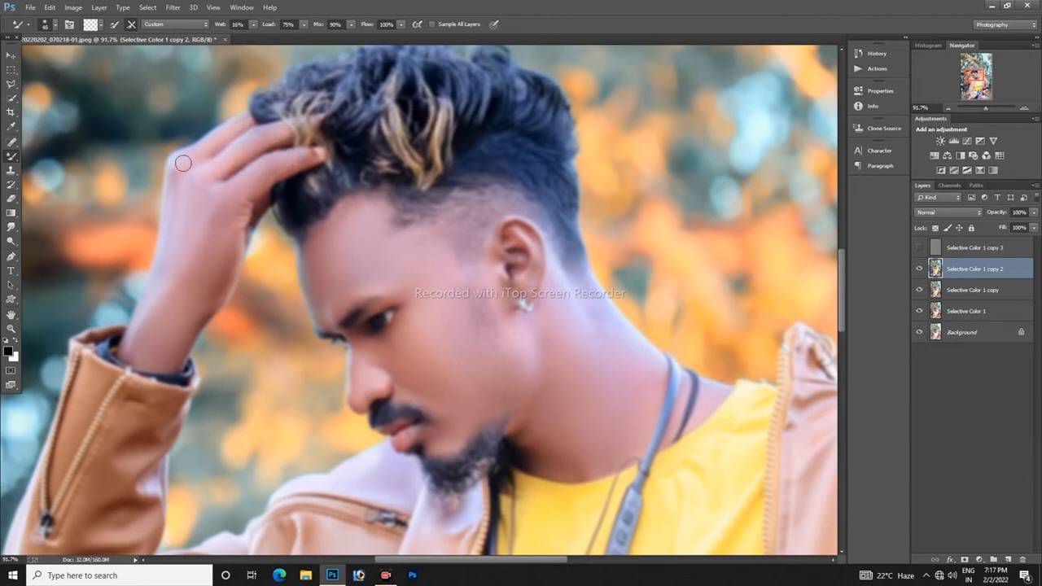
Step: Smooth the skin of the hand below the handlebar with the Mixer Brush and show the Selective Color 1 copy 3 layer again
click(12, 329)
drag(350, 244, 171, 245)
drag(497, 497, 635, 489)
key(b)
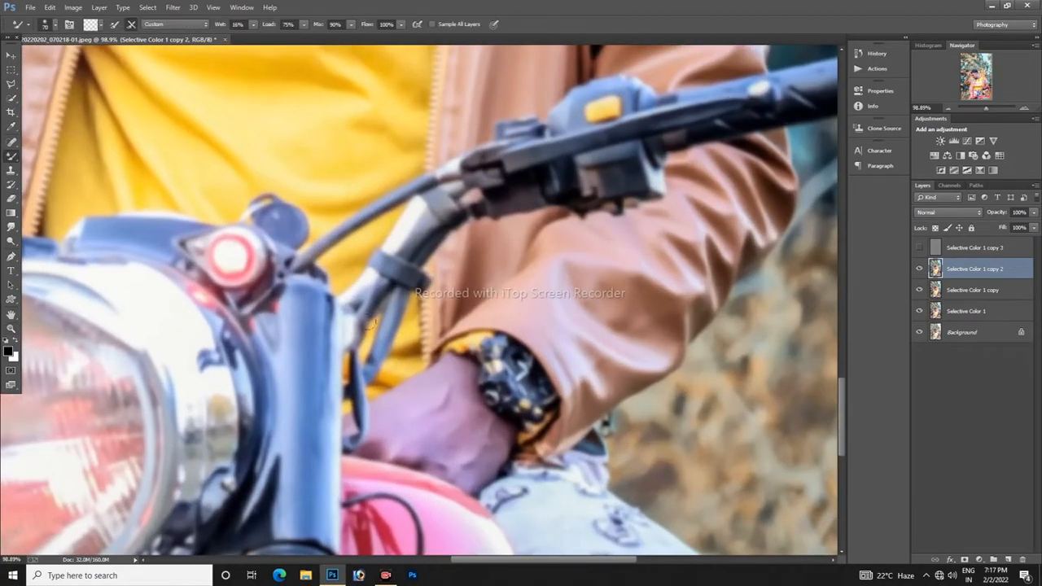
mouse_move(477, 415)
mouse_down()
mouse_move(491, 434)
mouse_move(466, 462)
mouse_up()
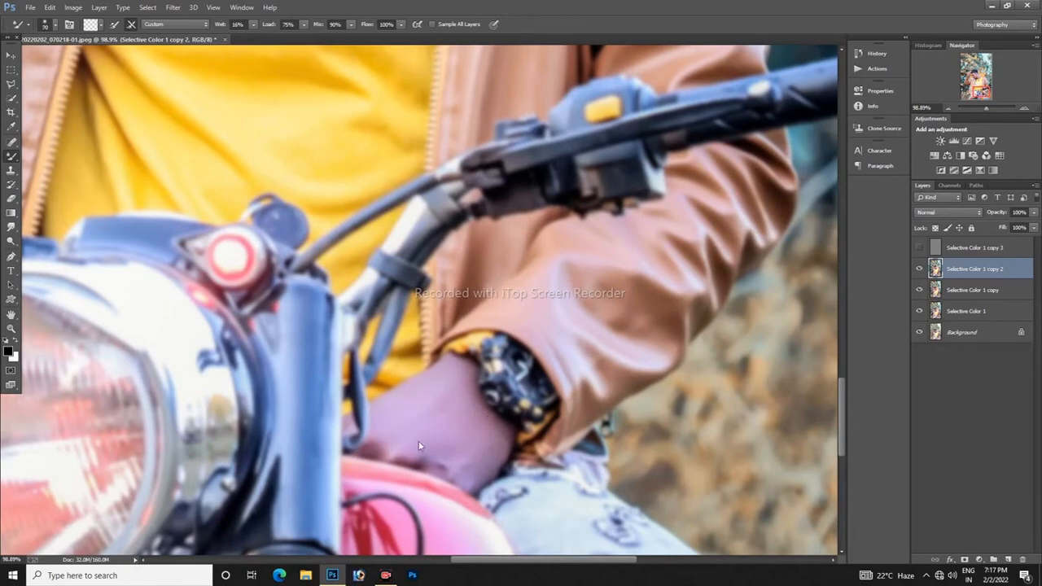
key(z)
key(ctrl+0)
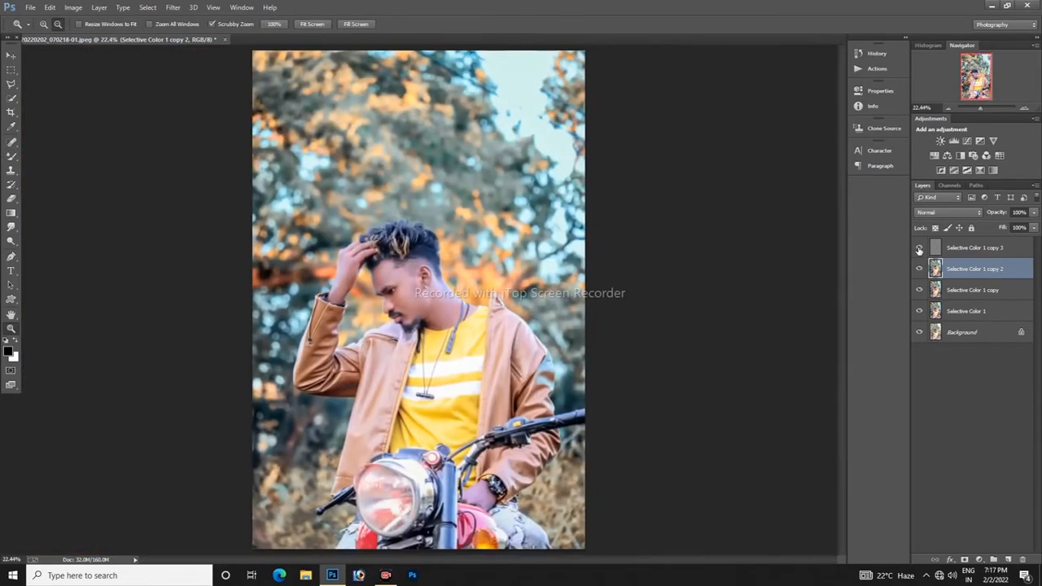
Step: Examine the smoothed skin on the face, neck and hand up close
drag(389, 300, 486, 330)
right_click(487, 330)
click(494, 338)
drag(376, 305, 504, 334)
drag(427, 341, 399, 316)
right_click(399, 317)
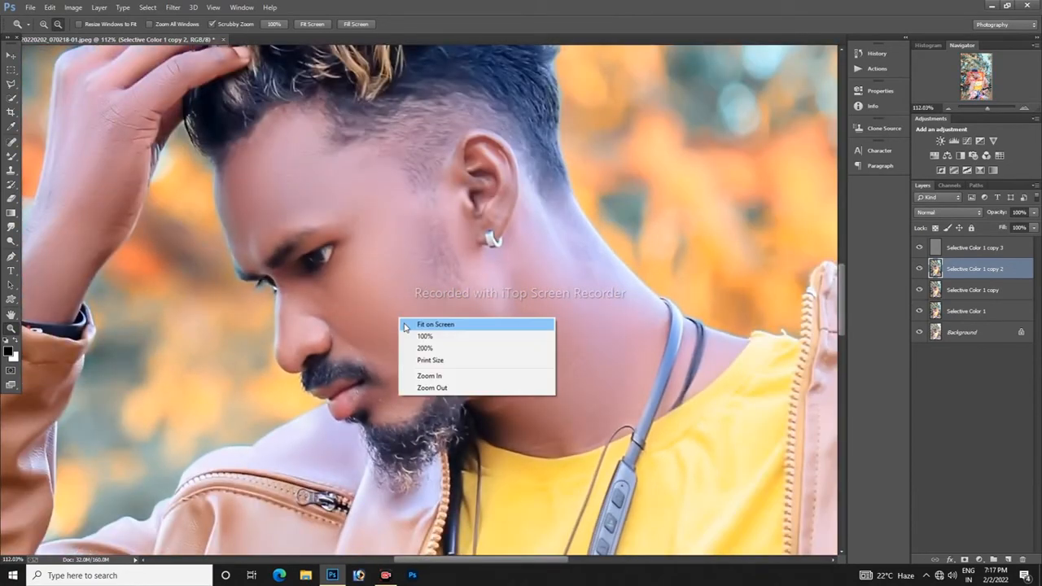
click(403, 326)
drag(351, 282, 487, 333)
right_click(487, 332)
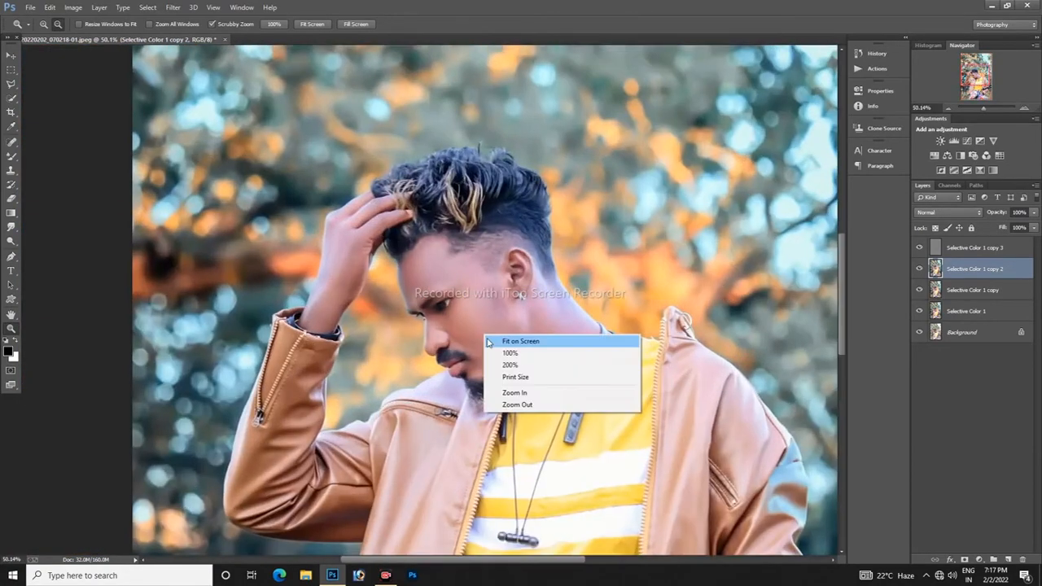
click(493, 339)
Step: Merge the four Selective Color 1 layers into one, compare it with the Background, and duplicate the merged layer
click(969, 253)
shift+click(980, 311)
right_click(981, 311)
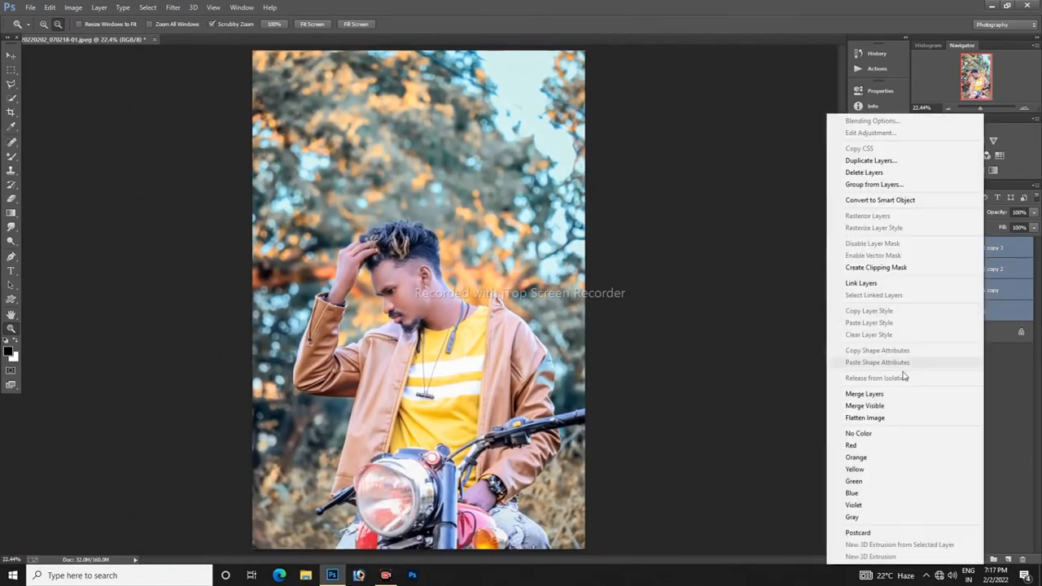
click(862, 393)
click(920, 247)
click(919, 248)
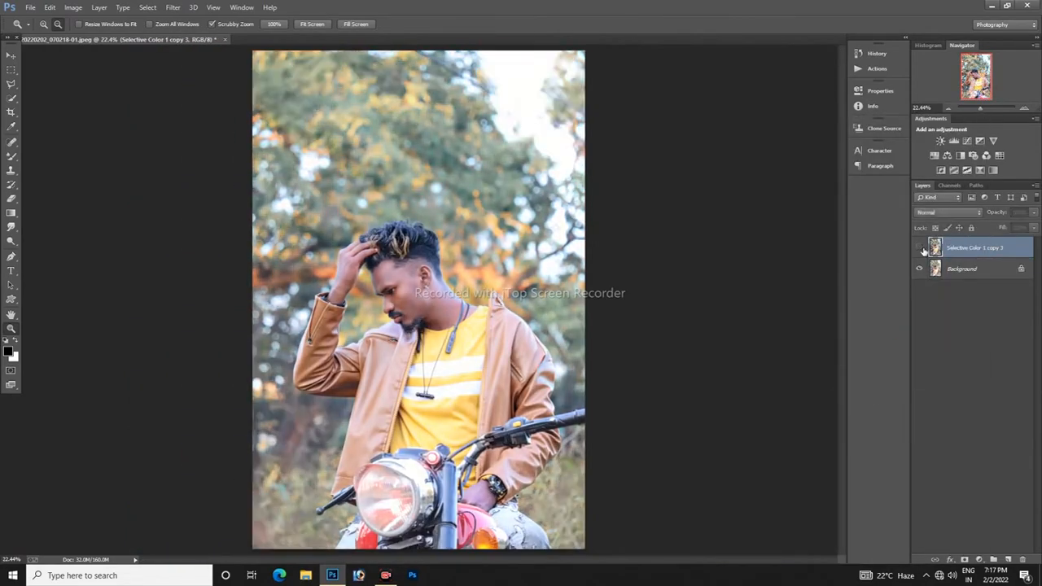
drag(396, 284, 464, 340)
right_click(463, 340)
click(498, 347)
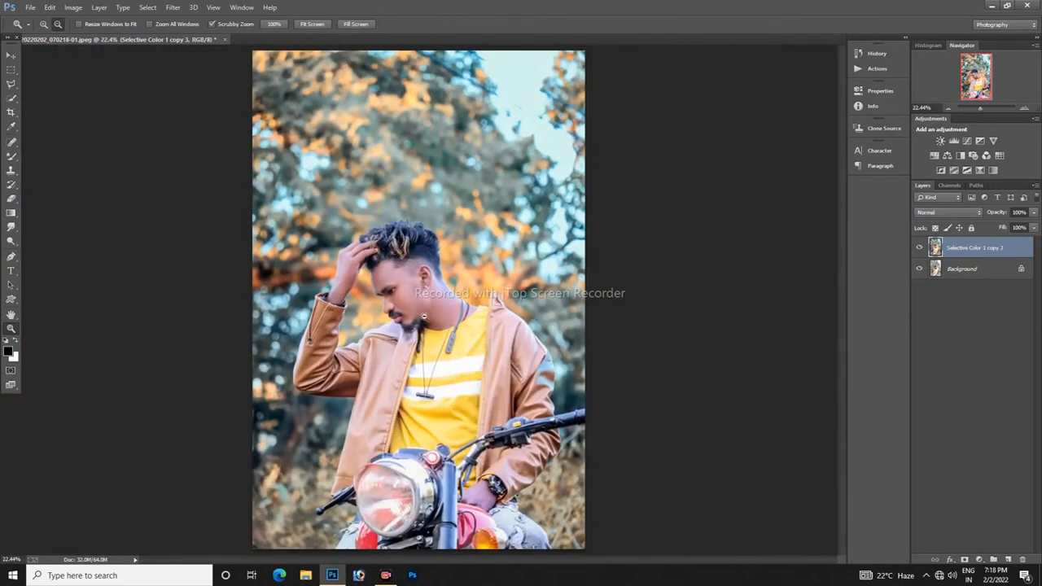
drag(975, 255, 1007, 559)
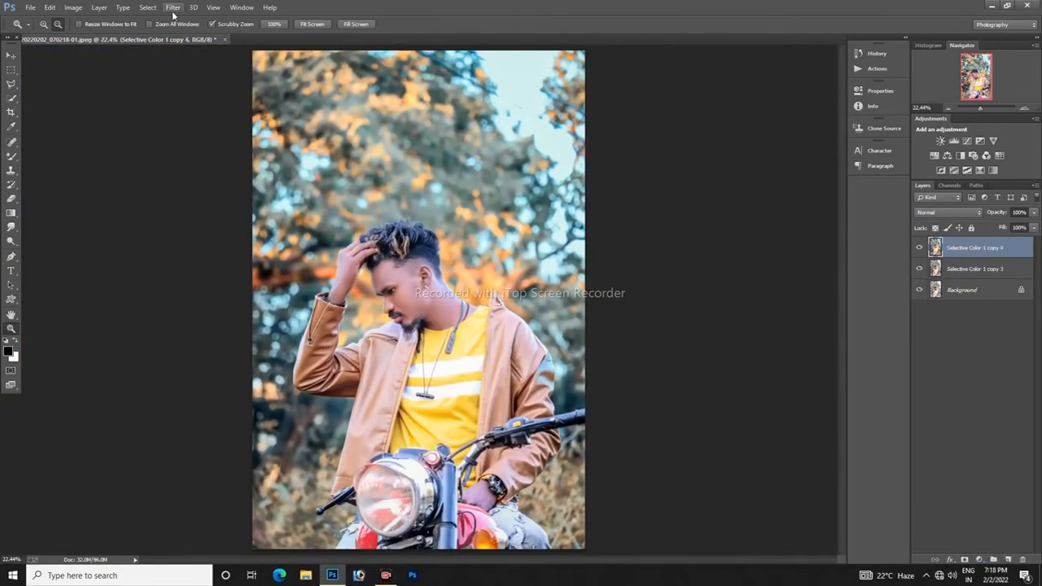
Step: Try to lighten the face with the Dodge Tool set to midtones at 50% exposure, and check it up close
click(11, 241)
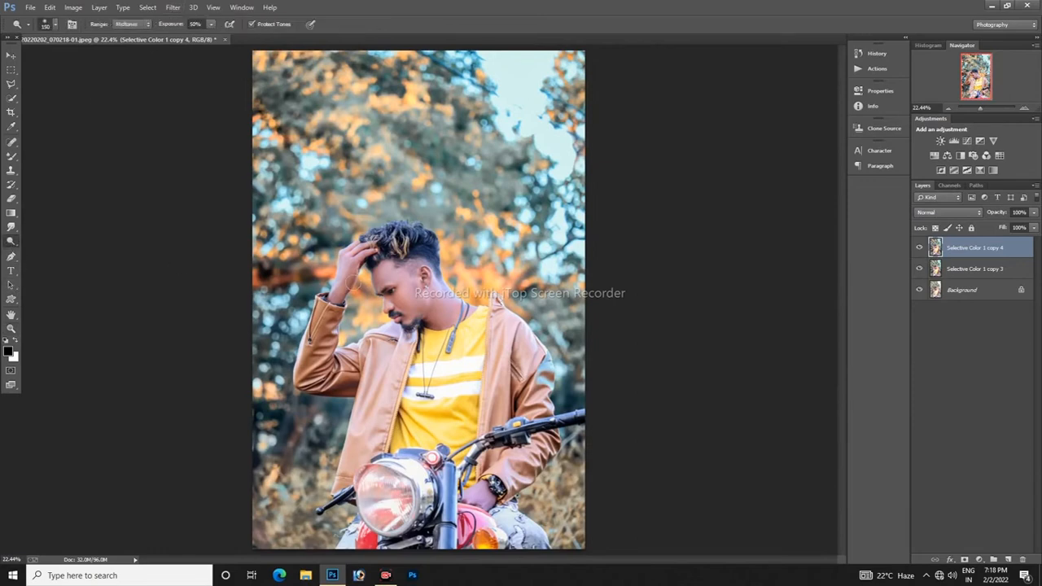
drag(386, 277, 396, 297)
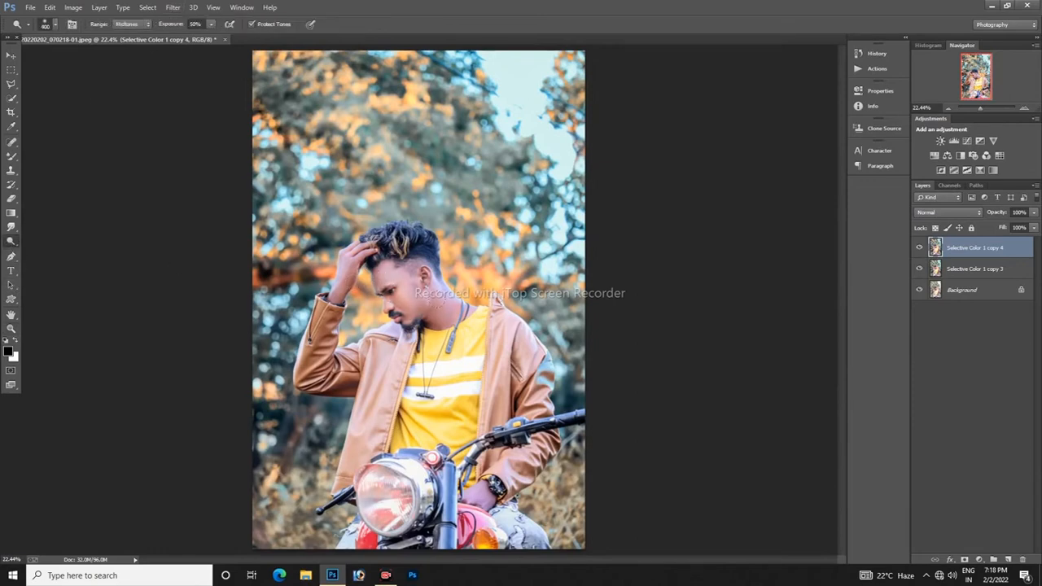
click(47, 6)
click(73, 44)
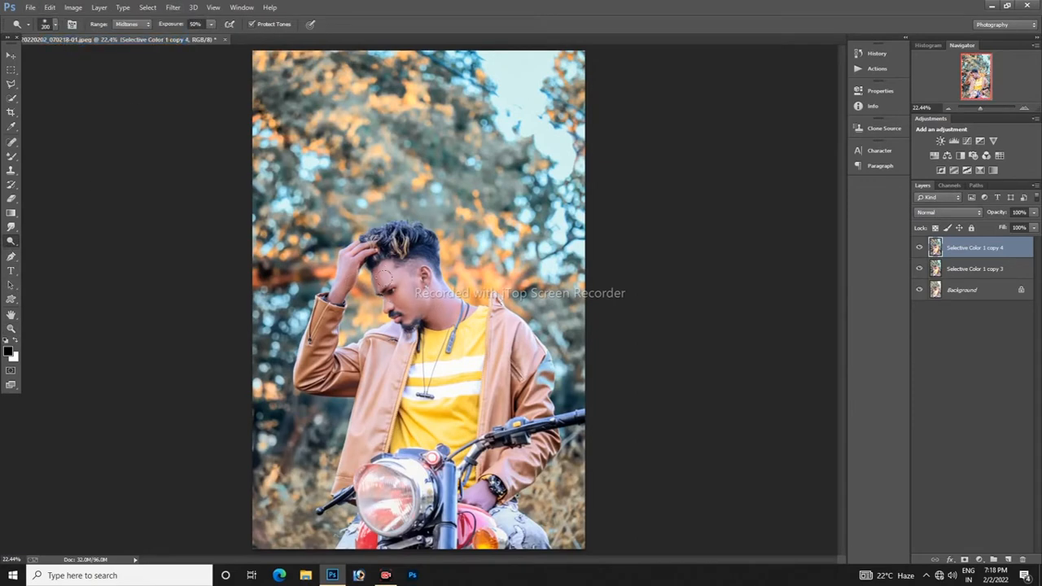
drag(383, 278, 400, 296)
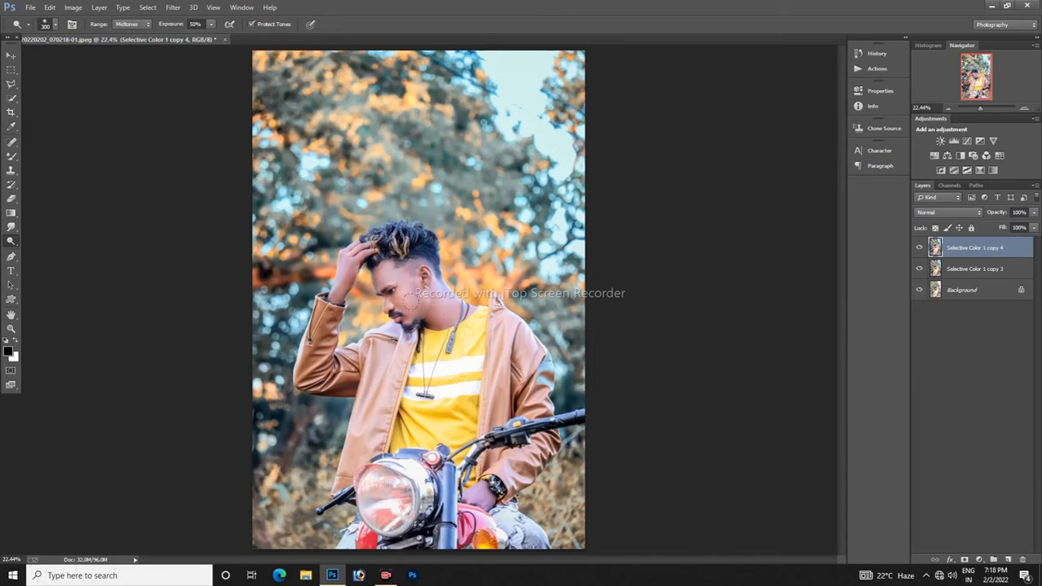
click(11, 329)
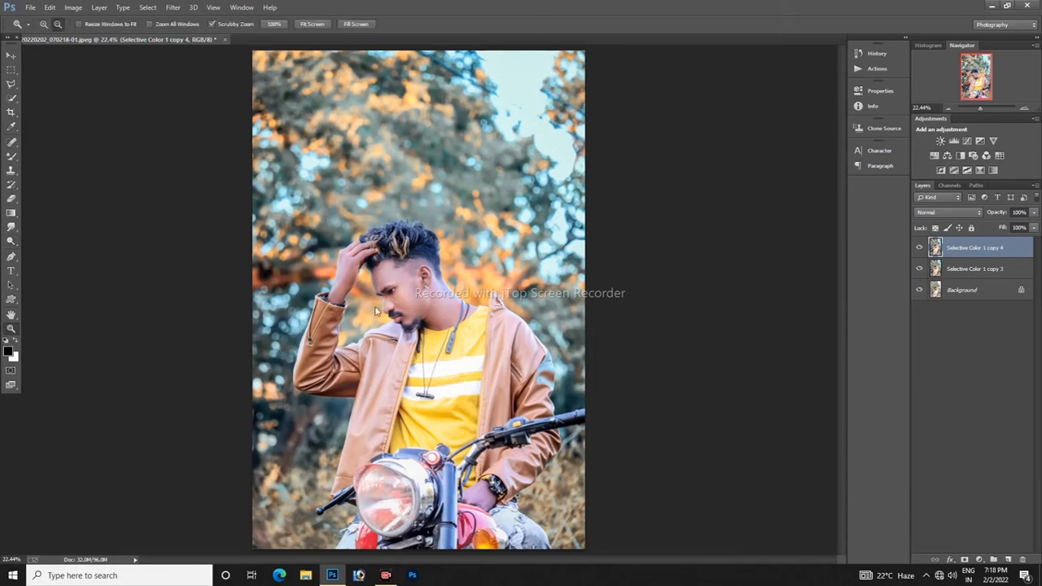
drag(412, 314, 345, 312)
right_click(423, 327)
click(436, 337)
drag(425, 304, 364, 293)
Step: Undo the dodge strokes on the face
click(50, 7)
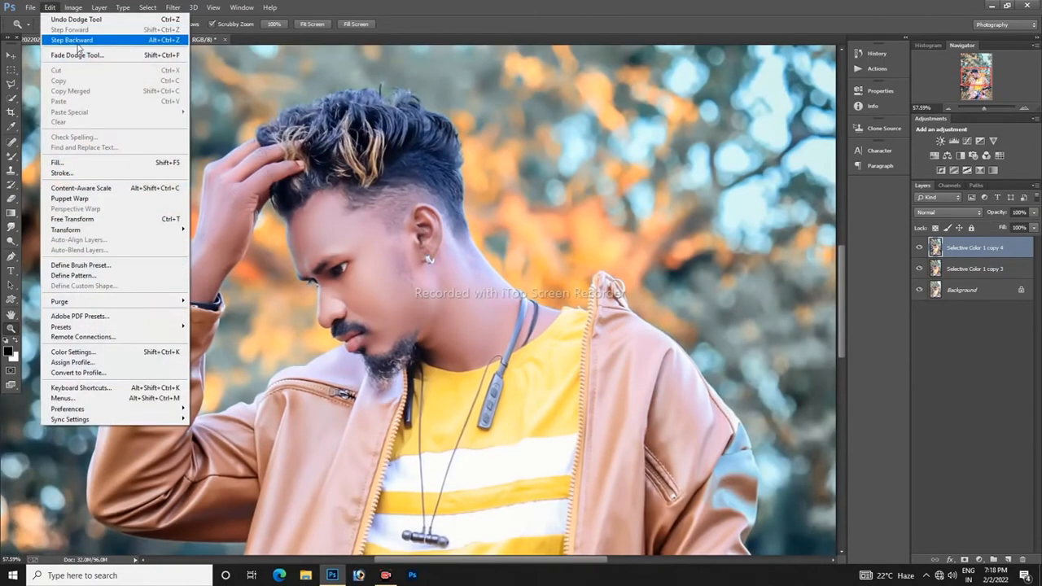
click(75, 44)
click(50, 7)
click(75, 44)
click(49, 7)
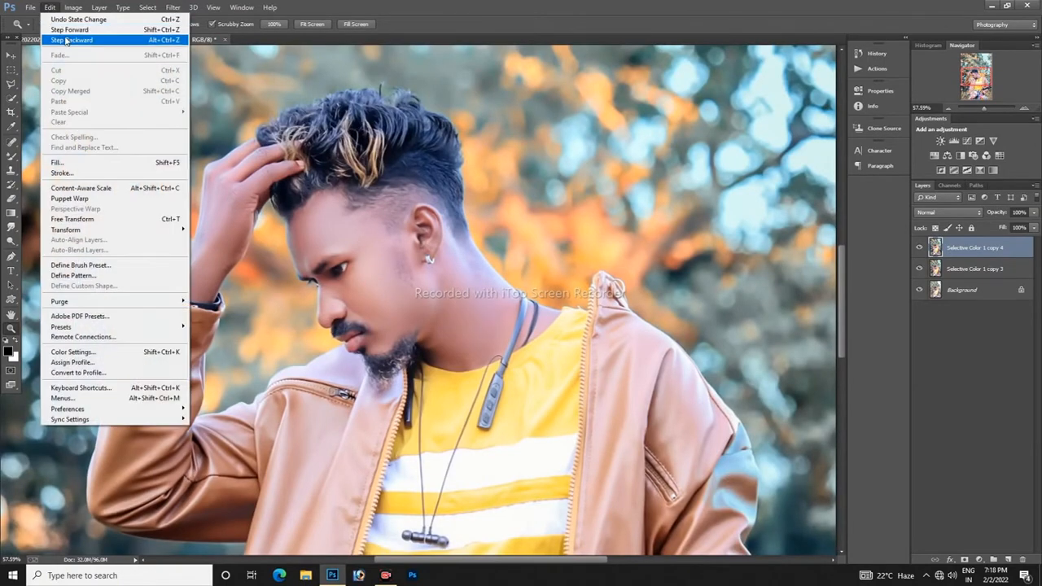
click(73, 42)
Step: Lighten the face and neck with the Dodge Tool, using a 400-pixel brush on midtones at 50% exposure
click(10, 241)
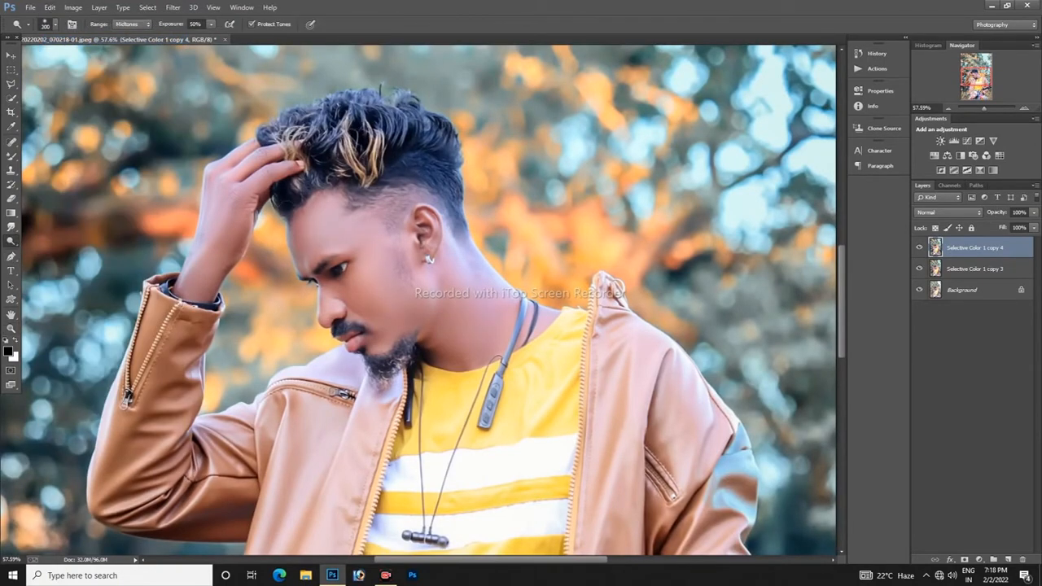
key(bracketleft)
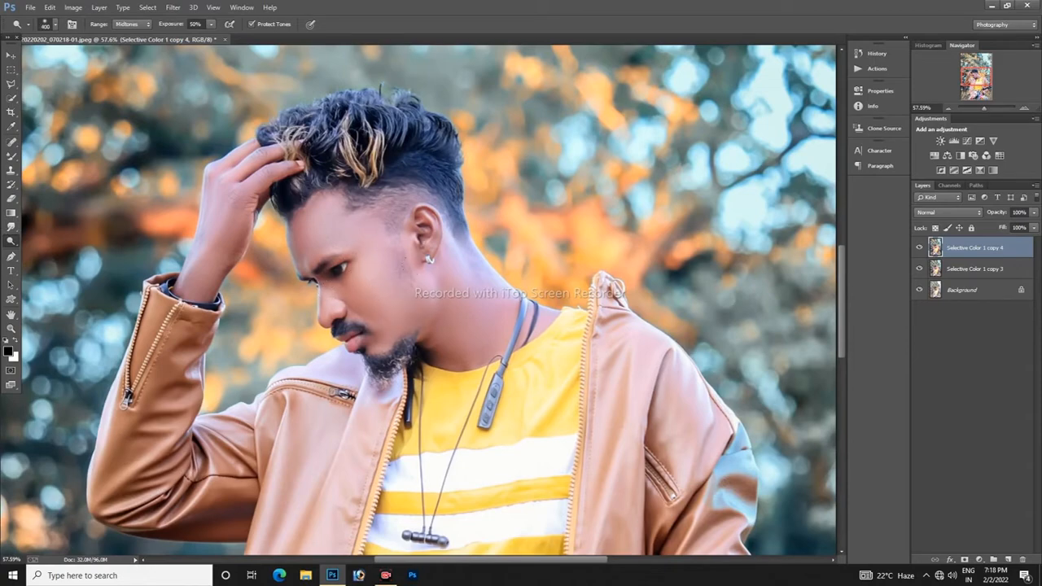
click(449, 306)
Step: Compare the portrait with and without the dodged layer and examine the face up close
click(11, 329)
mouse_move(495, 269)
mouse_down()
mouse_move(443, 343)
mouse_move(455, 319)
mouse_up()
right_click(455, 319)
click(498, 329)
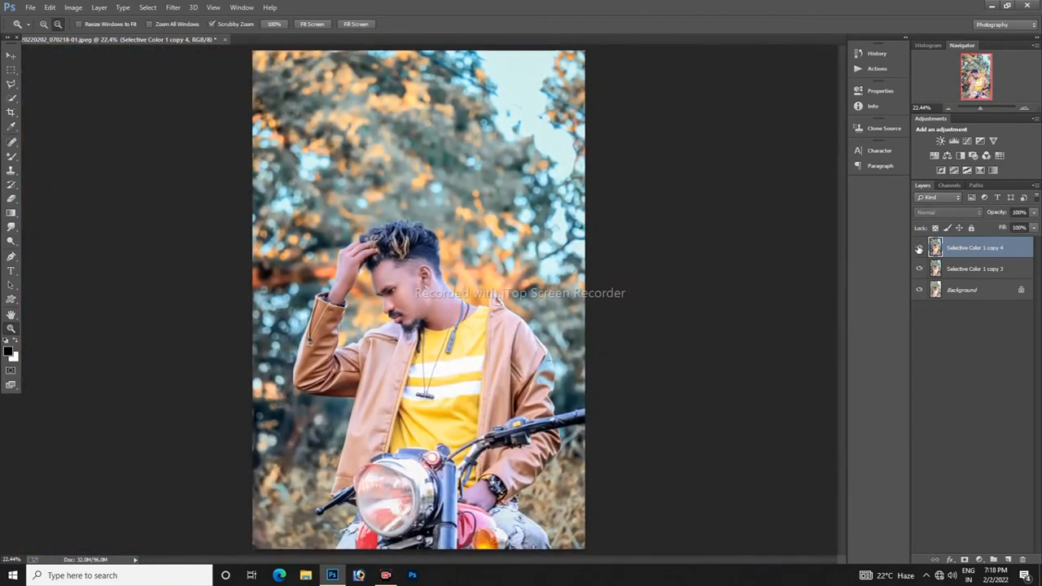
click(432, 363)
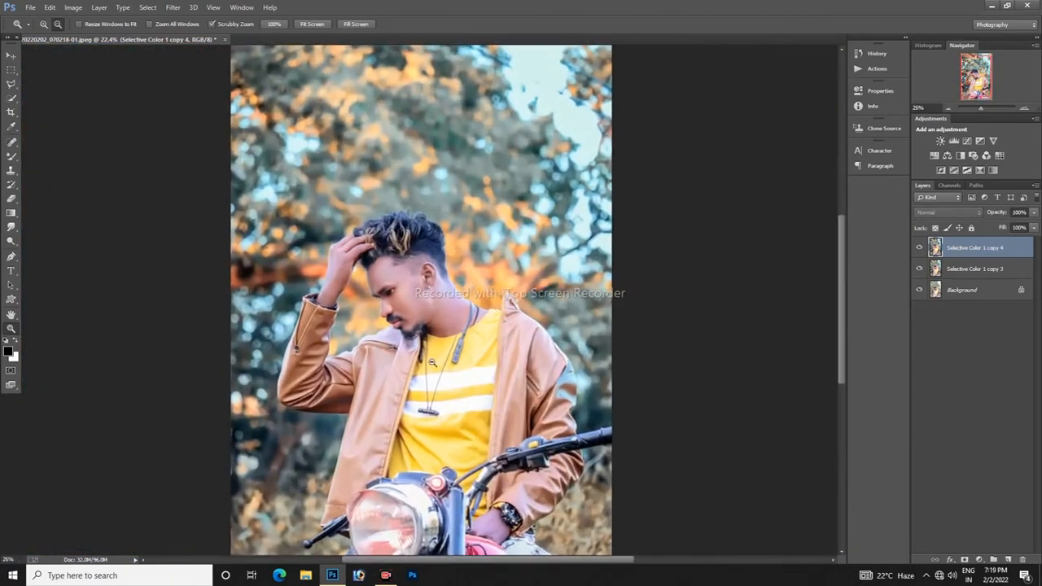
drag(432, 363, 457, 313)
click(11, 156)
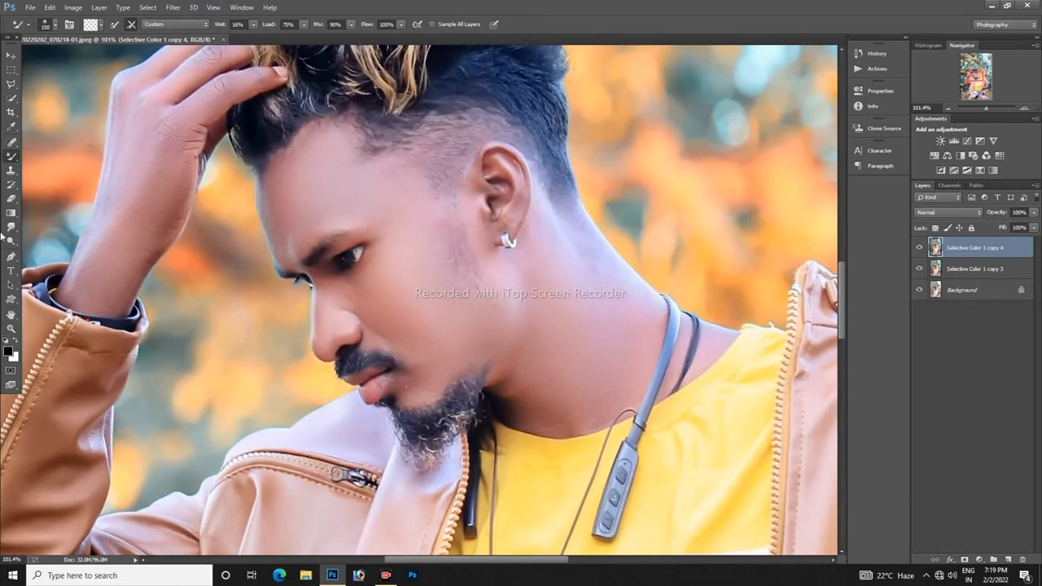
click(11, 328)
key(ctrl+0)
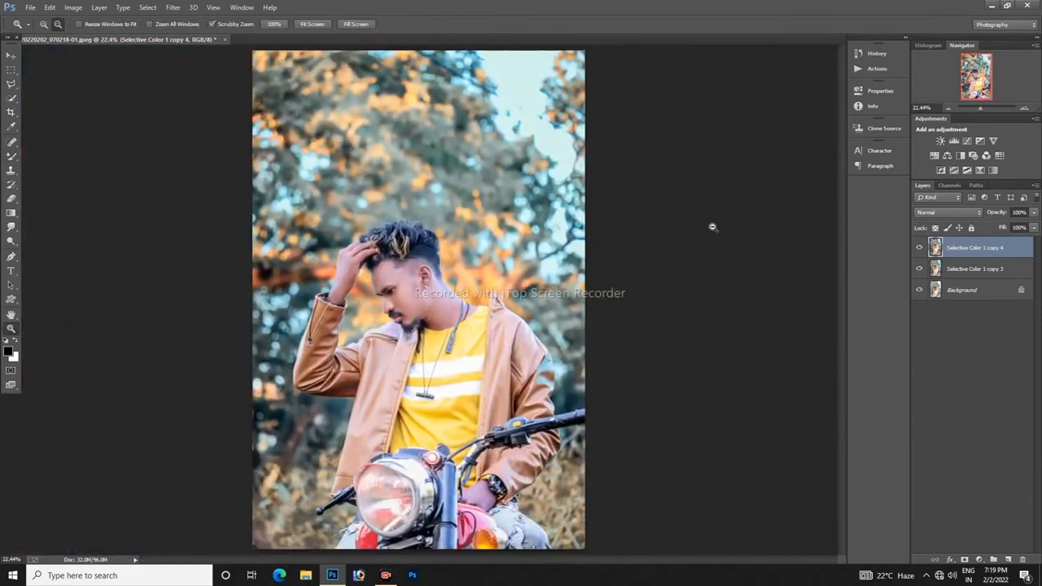
Step: Merge Selective Color 1 copy 4 with Selective Color 1 copy 3 and compare the result with the Background
ctrl+click(966, 270)
right_click(985, 273)
click(895, 395)
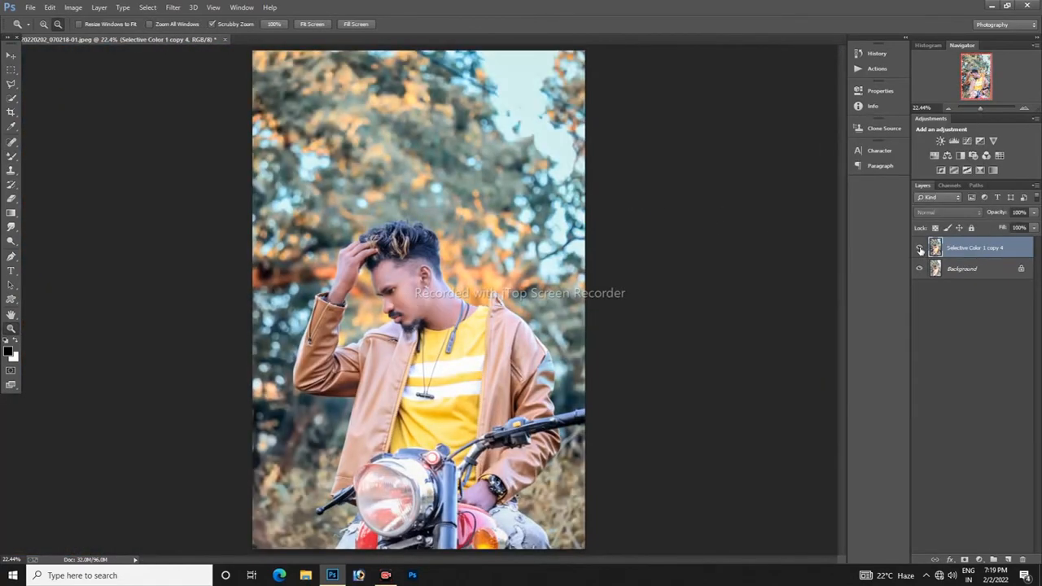
click(920, 249)
click(920, 249)
click(920, 249)
click(919, 249)
click(920, 249)
click(919, 249)
Step: Duplicate the merged layer and apply a High Pass filter with a radius of 4.1 pixels to the copy
drag(983, 249, 994, 559)
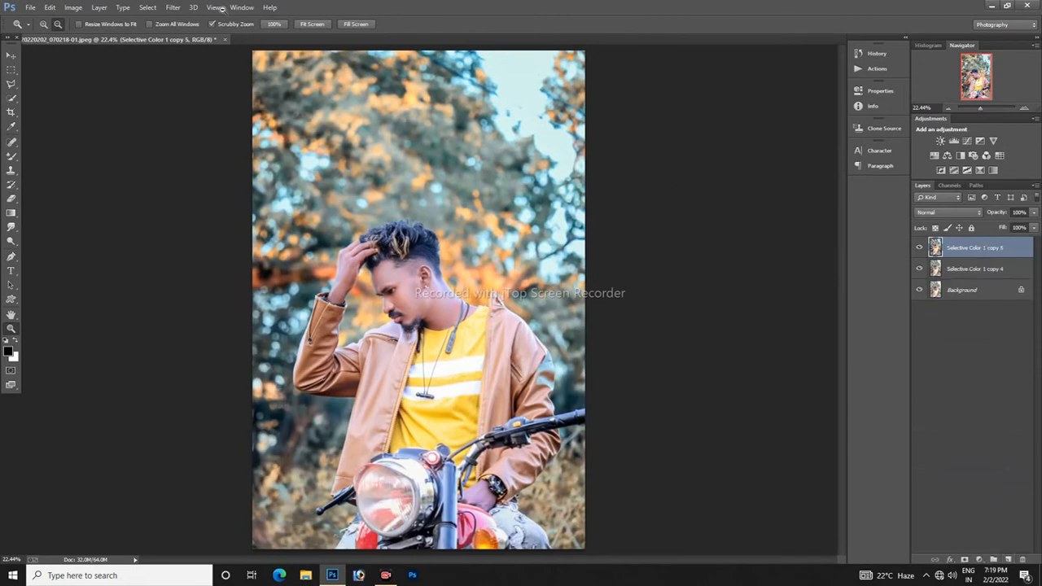
click(173, 7)
mouse_move(228, 255)
click(335, 262)
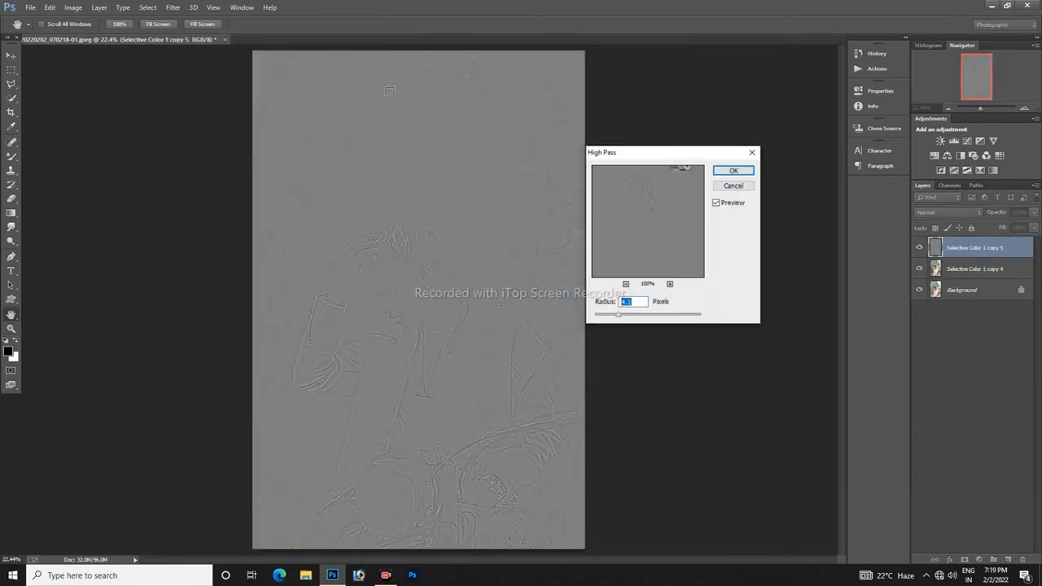
click(741, 171)
Step: Set the blend mode of the high-pass layer to Soft Light and check the sharpened portrait
click(950, 213)
click(942, 363)
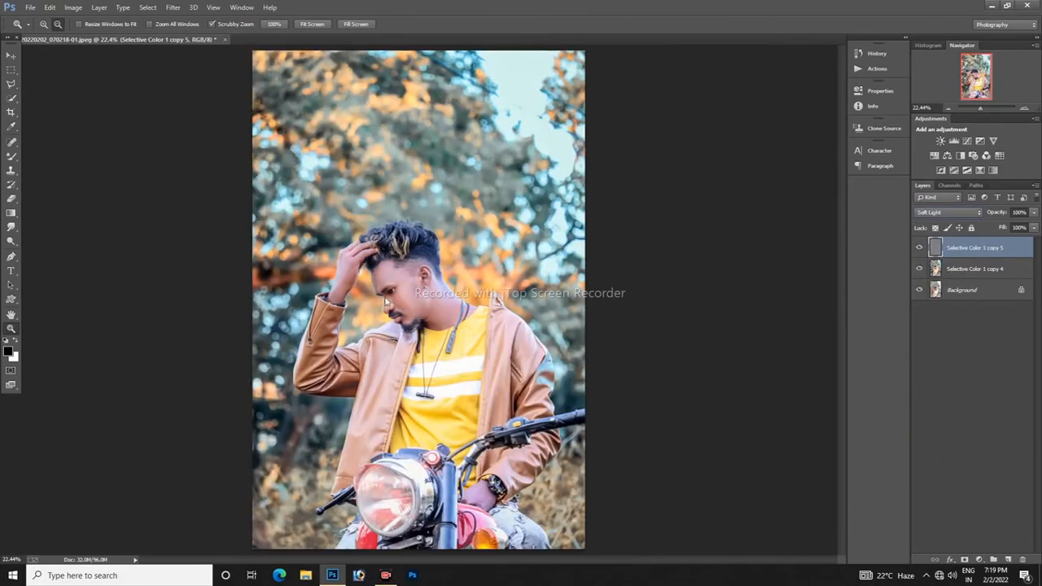
scroll(427, 343, up, 3)
scroll(428, 343, up, 2)
scroll(391, 293, down, 4)
Step: Merge the high-pass layer with Selective Color 1 copy 4 and compare the result with the Background
shift+click(989, 268)
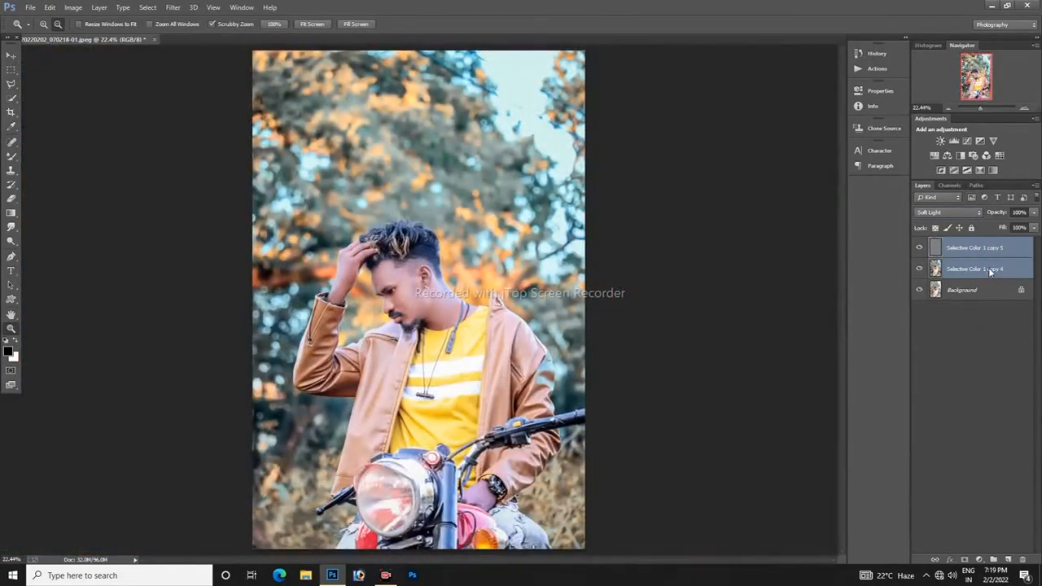
right_click(989, 269)
click(926, 394)
click(919, 247)
click(920, 246)
click(920, 246)
click(920, 247)
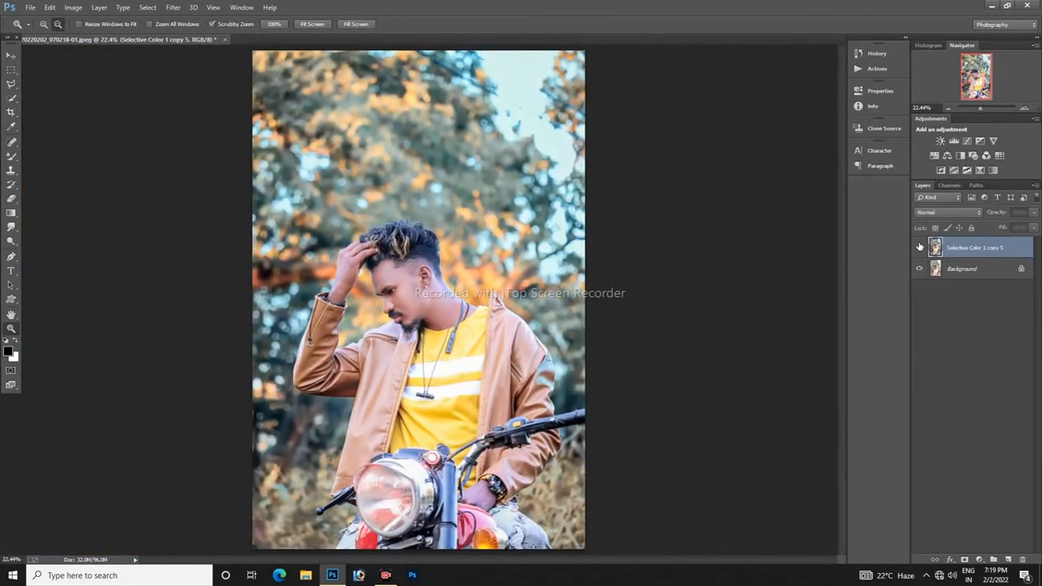
Step: Open the transparent logo PNG and place its logo as a new layer on the portrait beside the subject's neck
key(ctrl+o)
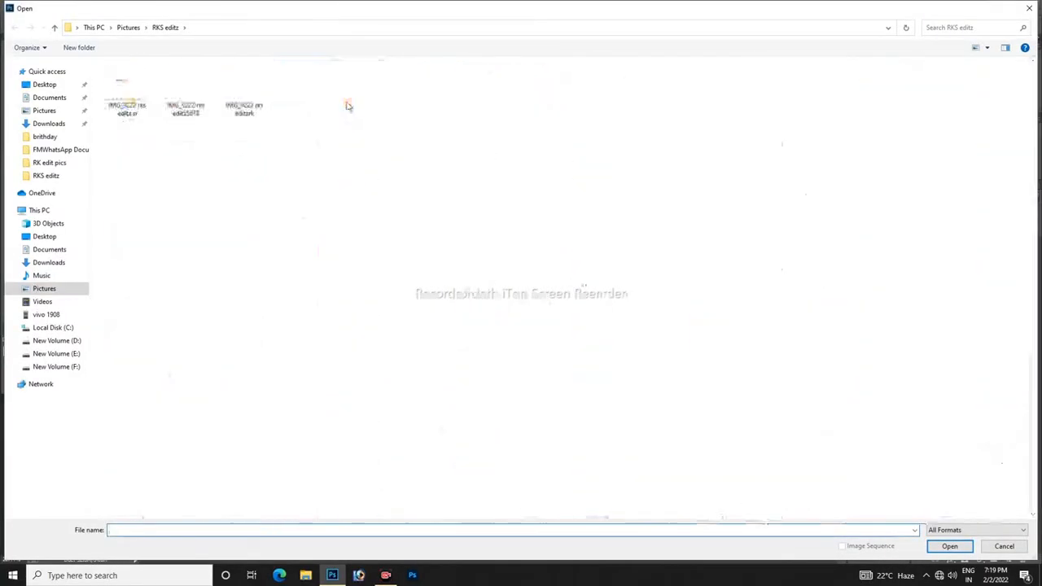
double_click(245, 97)
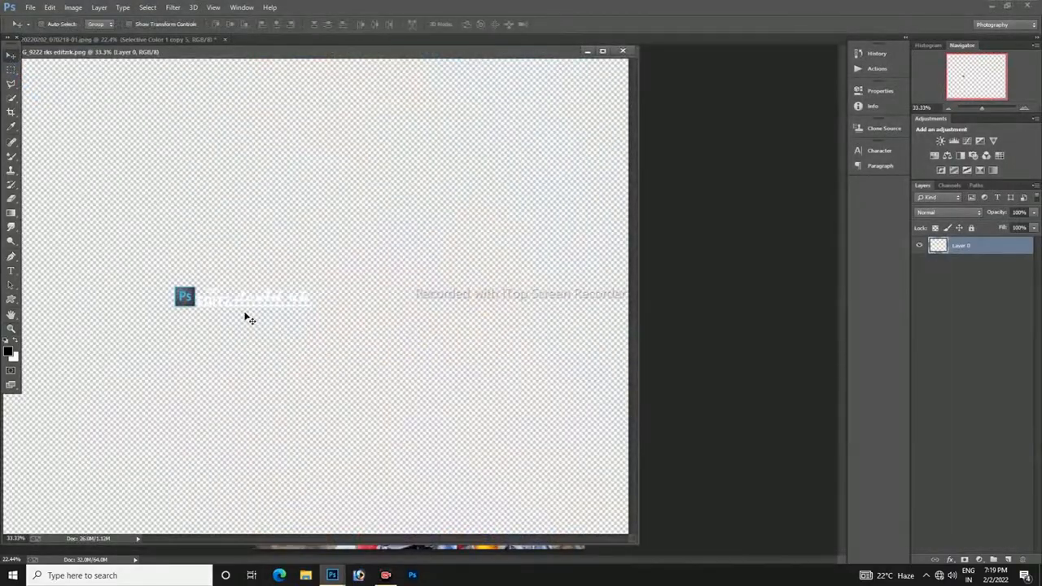
click(623, 52)
drag(426, 310, 514, 296)
Step: Scale the logo layer down proportionally with Free Transform
key(super+t)
key(ctrl+t)
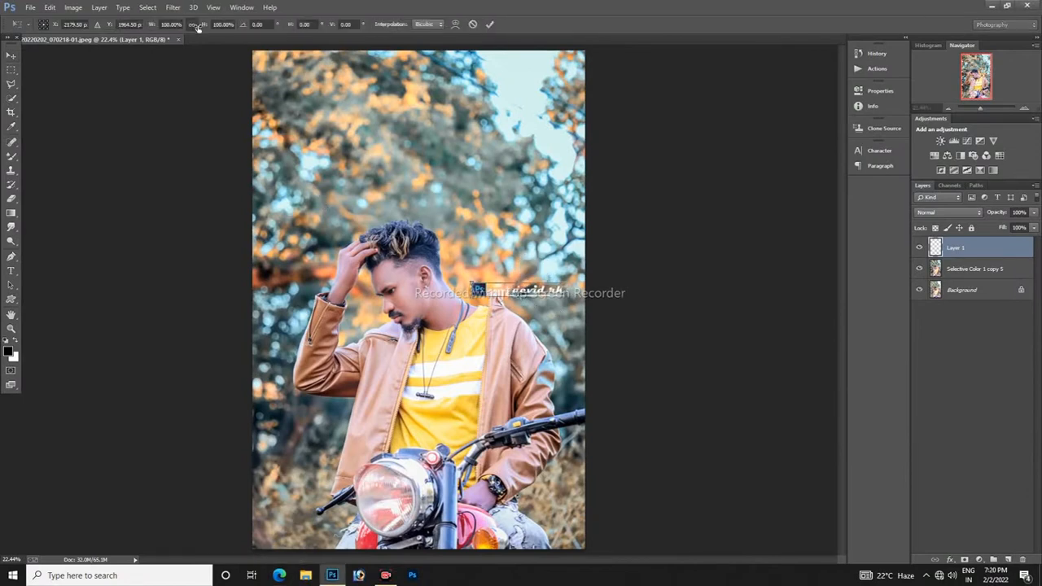
drag(200, 27, 163, 30)
click(490, 24)
Step: Move the logo to the portrait's left edge beside the raised forearm and shrink it further
drag(515, 292, 298, 314)
key(ctrl+t)
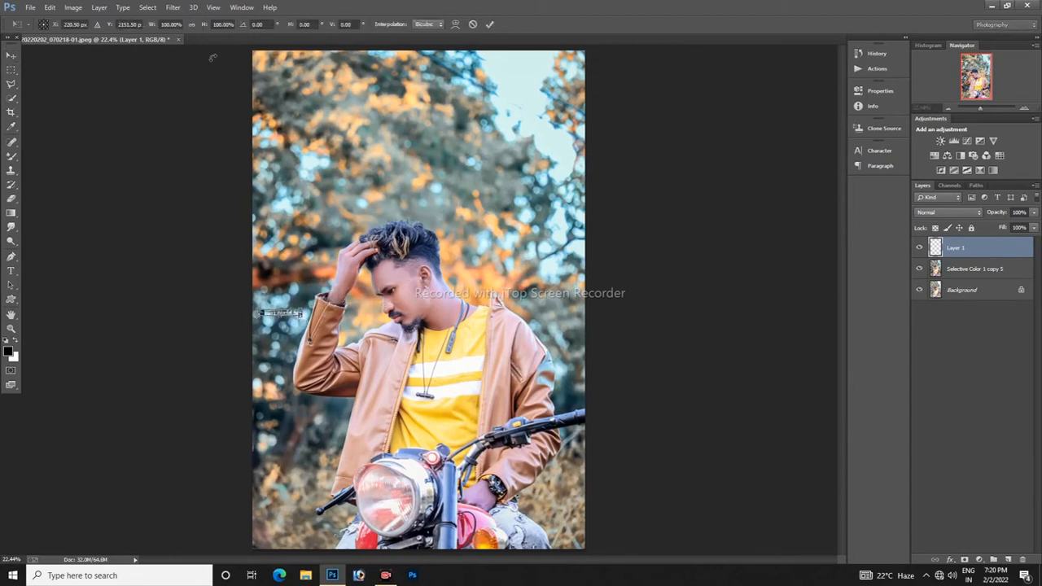
drag(204, 27, 193, 30)
click(490, 24)
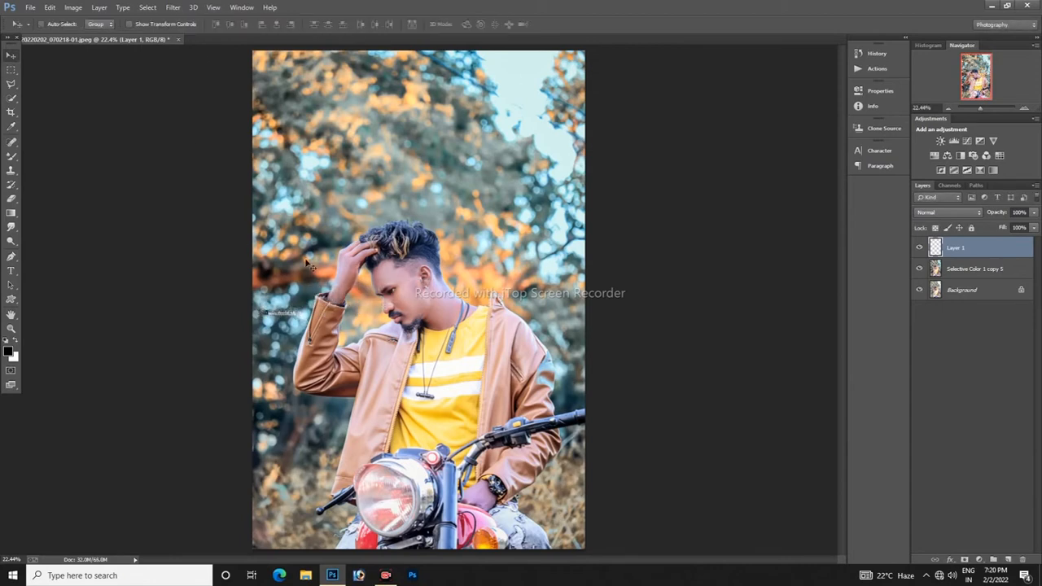
Step: Move the logo to the blurred background just above the shoulder on the portrait's right side and finish its transform
drag(311, 264, 555, 310)
key(ctrl+t)
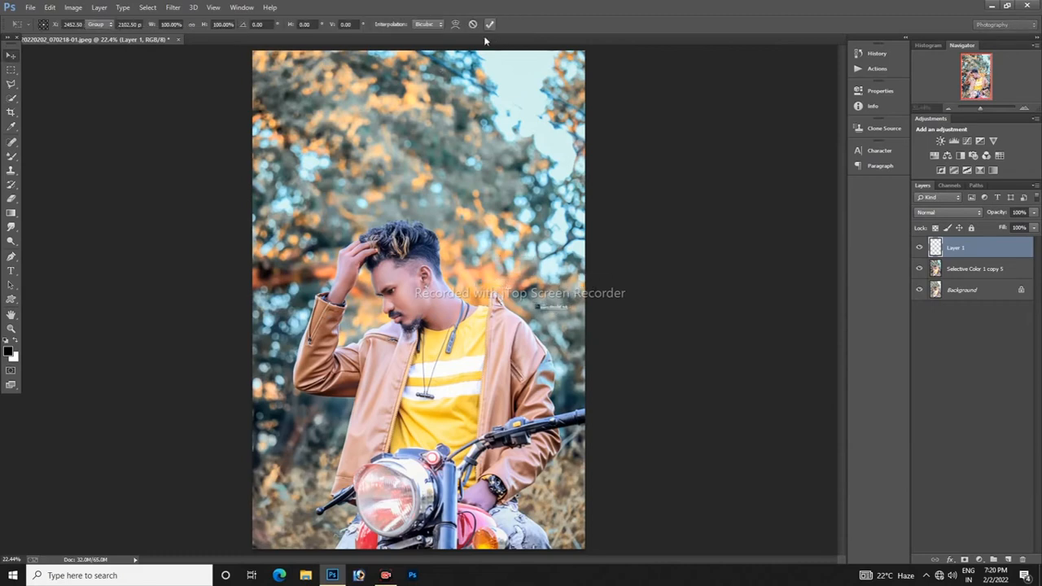
click(489, 26)
key(z)
mouse_move(498, 327)
mouse_down()
mouse_move(453, 349)
mouse_move(505, 340)
mouse_move(482, 328)
mouse_up()
key(v)
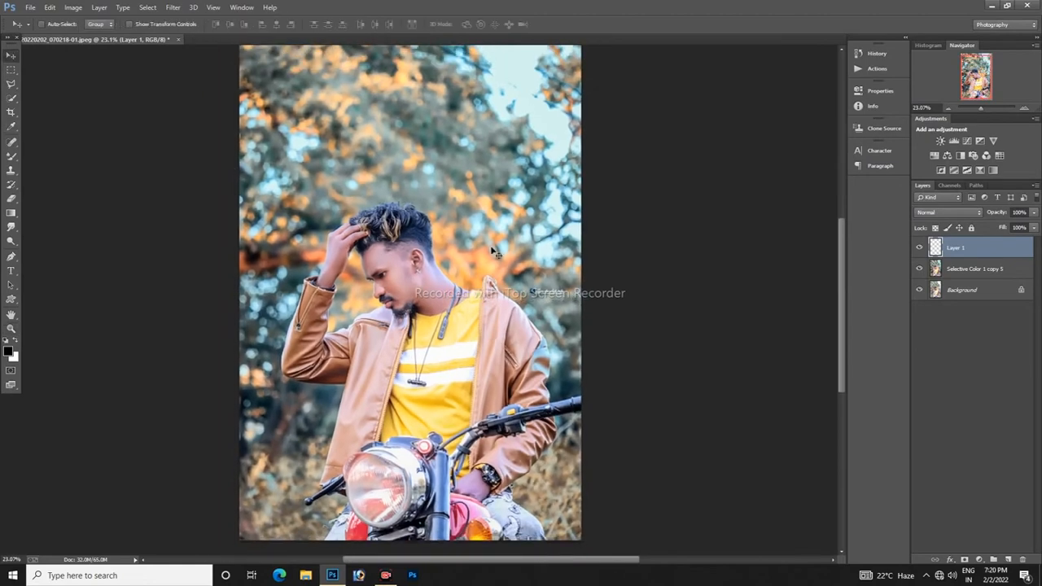
Step: Compare the edited portrait with the original Background by toggling the visibility of Layer 1 and Selective Color 1 copy 5
click(919, 247)
click(919, 268)
click(919, 269)
click(919, 268)
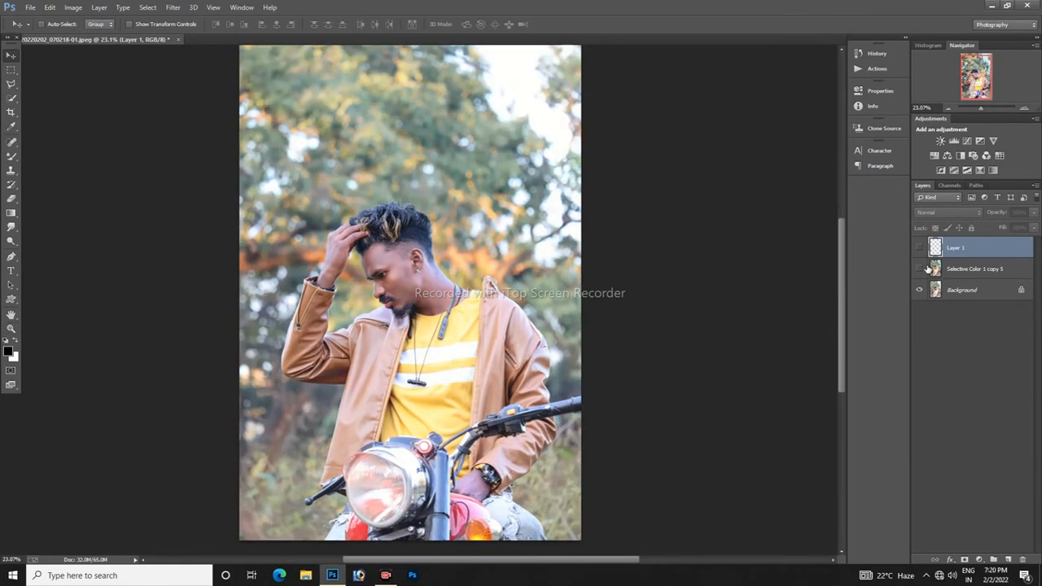
click(919, 269)
click(919, 269)
click(919, 268)
Step: Merge the logo layer with Selective Color 1 copy 5 and compare the merged layer with the Background
shift+click(973, 269)
right_click(973, 268)
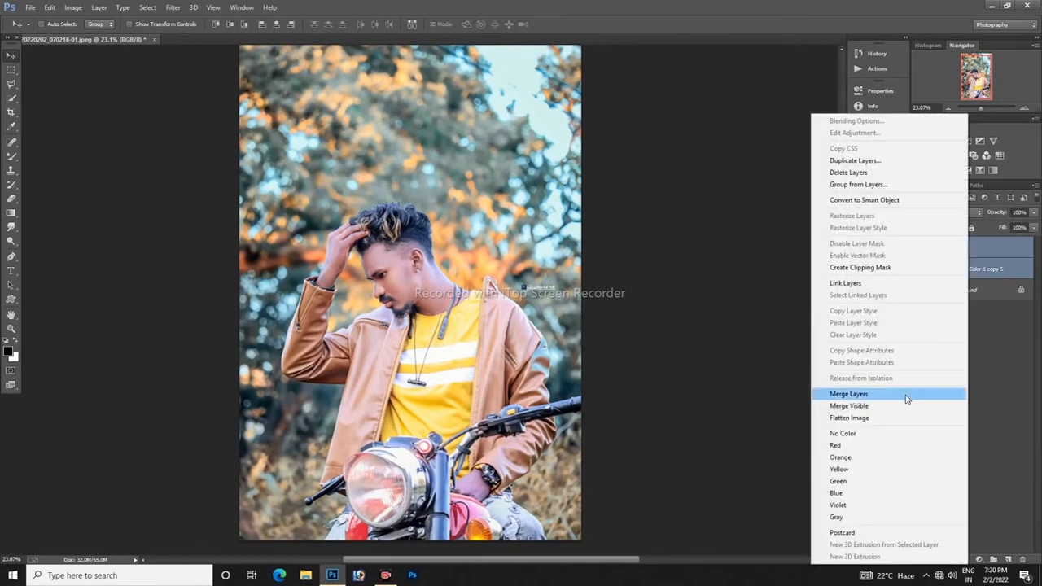
click(906, 395)
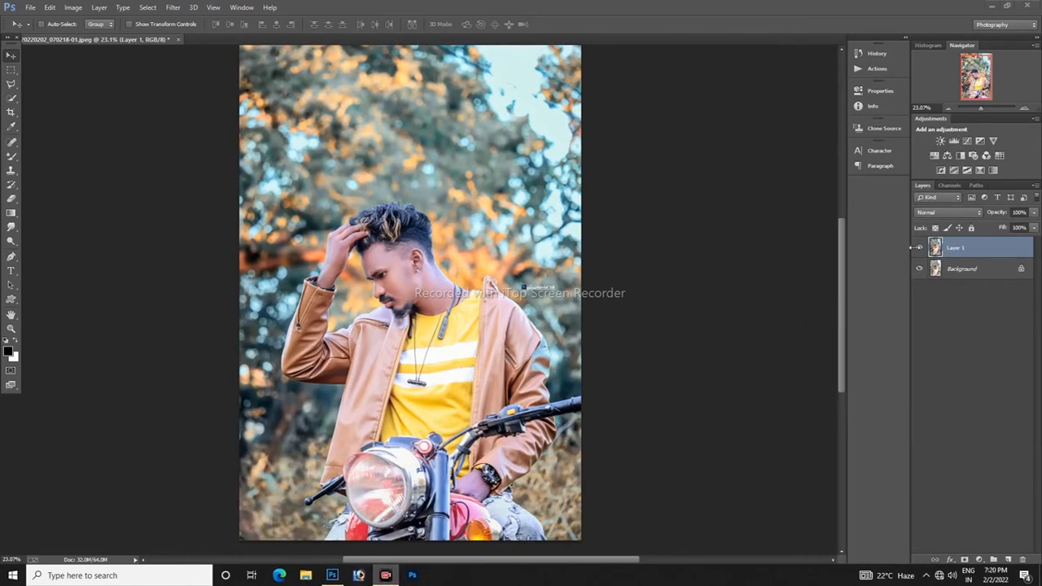
click(919, 248)
click(918, 248)
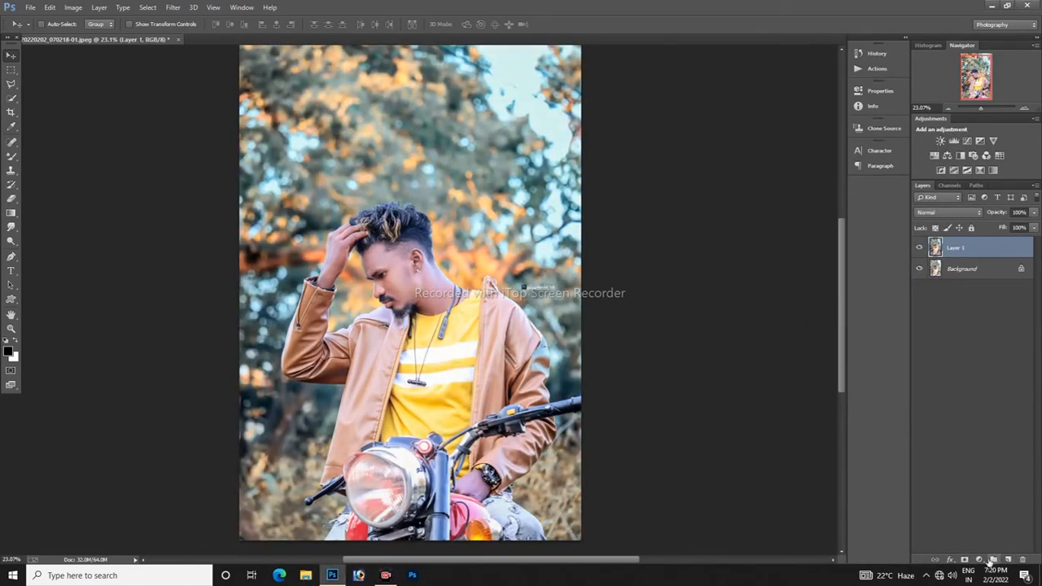
Step: Duplicate Layer 1 and open the copy in the Camera Raw Filter
drag(961, 248, 993, 560)
click(172, 8)
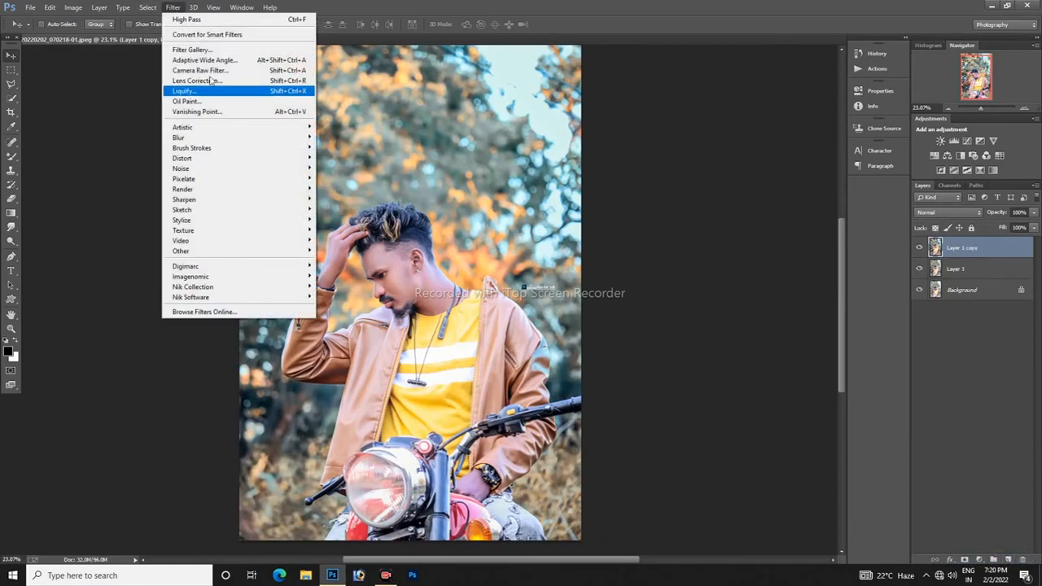
click(213, 90)
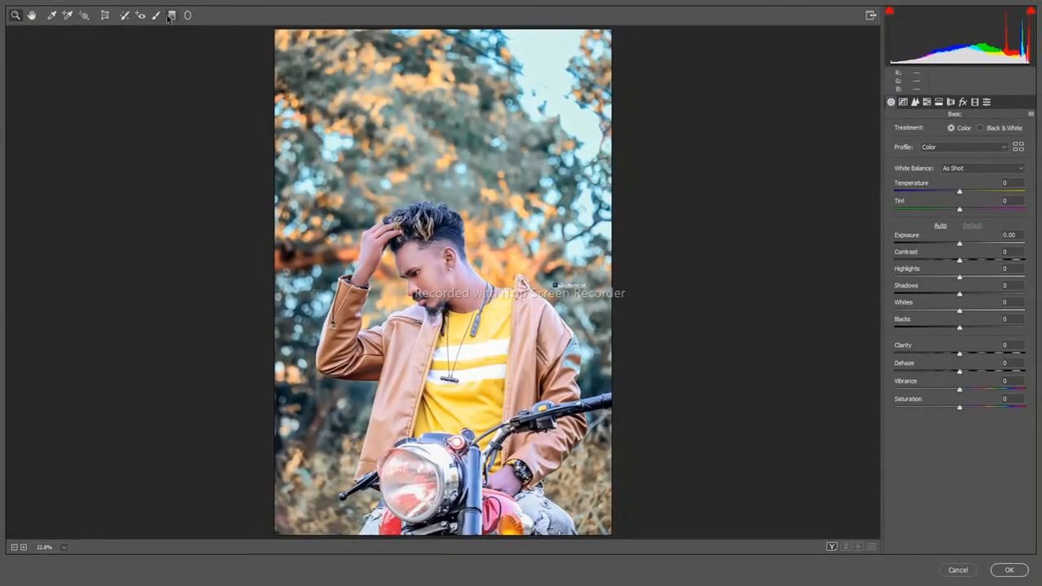
Step: Draw a graduated filter from the photo's lower edge up to the chest, set exposure 0.00 and clarity +66, and compare before and after
click(172, 16)
drag(433, 535, 432, 368)
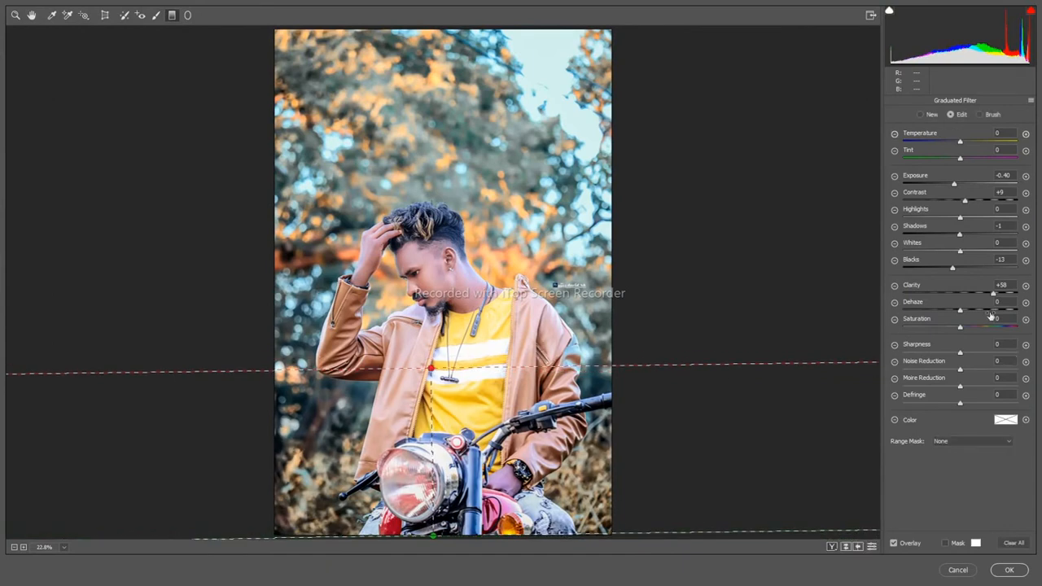
double_click(955, 181)
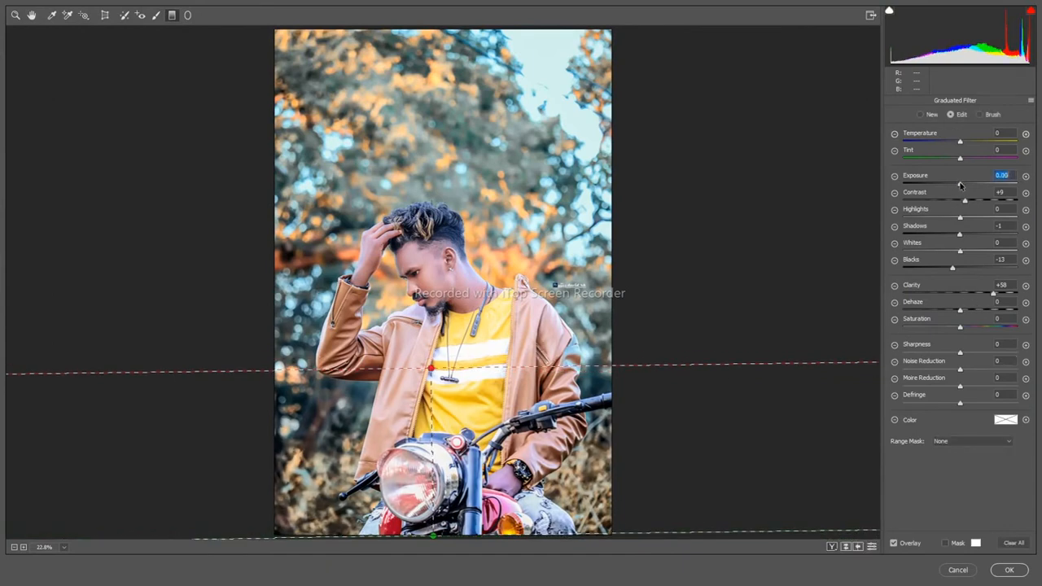
click(846, 548)
click(846, 547)
click(847, 548)
click(847, 547)
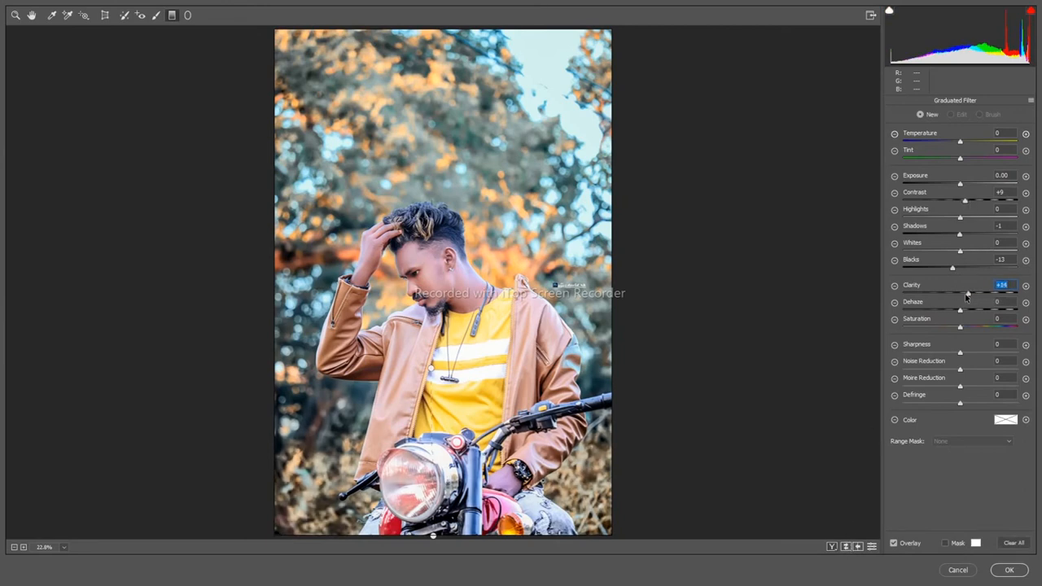
Step: Set the Graduated Filter settings to clarity -1 and contrast +2, compare before and after, and apply the Camera Raw edits
click(844, 547)
click(845, 547)
click(845, 547)
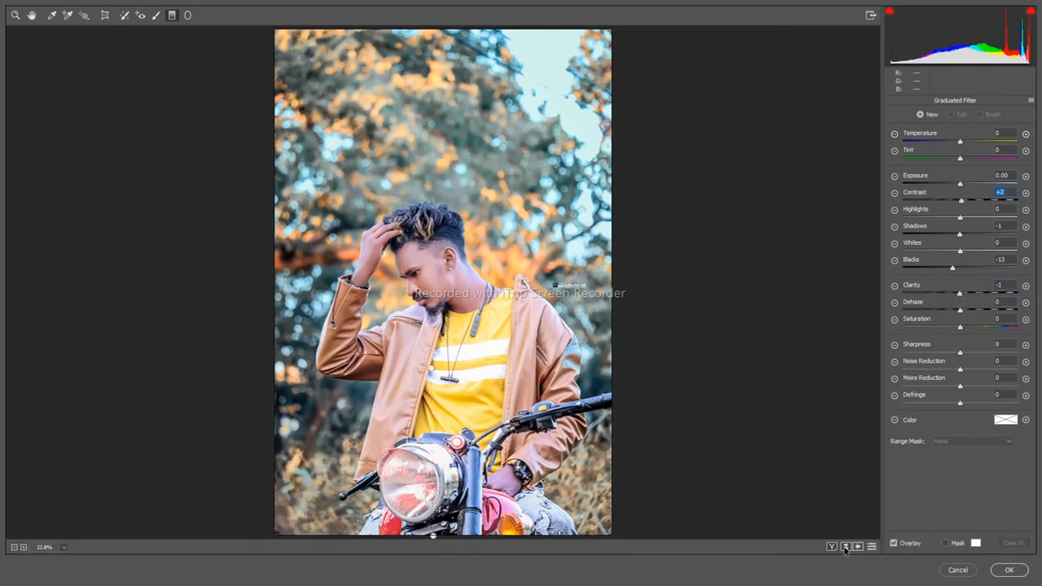
click(844, 547)
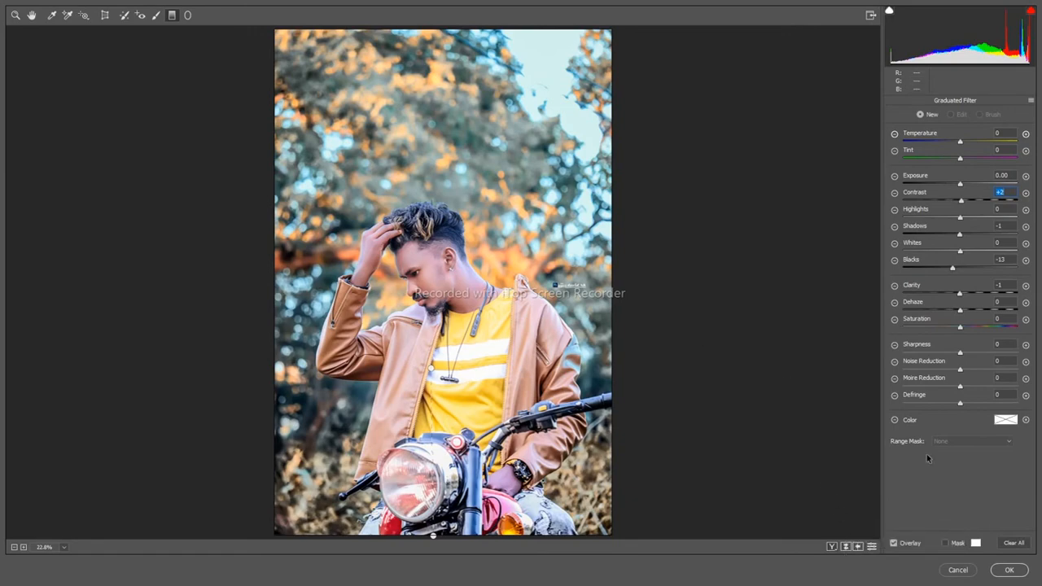
click(1009, 570)
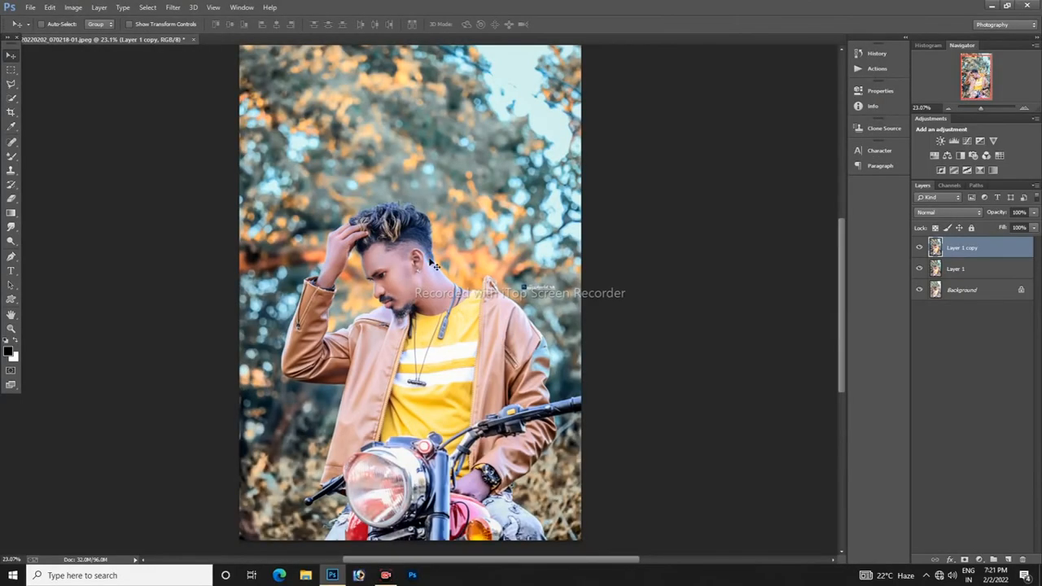
Step: Merge Layer 1 copy with Layer 1
click(10, 332)
mouse_move(456, 340)
mouse_down()
mouse_move(407, 340)
mouse_move(440, 338)
mouse_up()
right_click(440, 338)
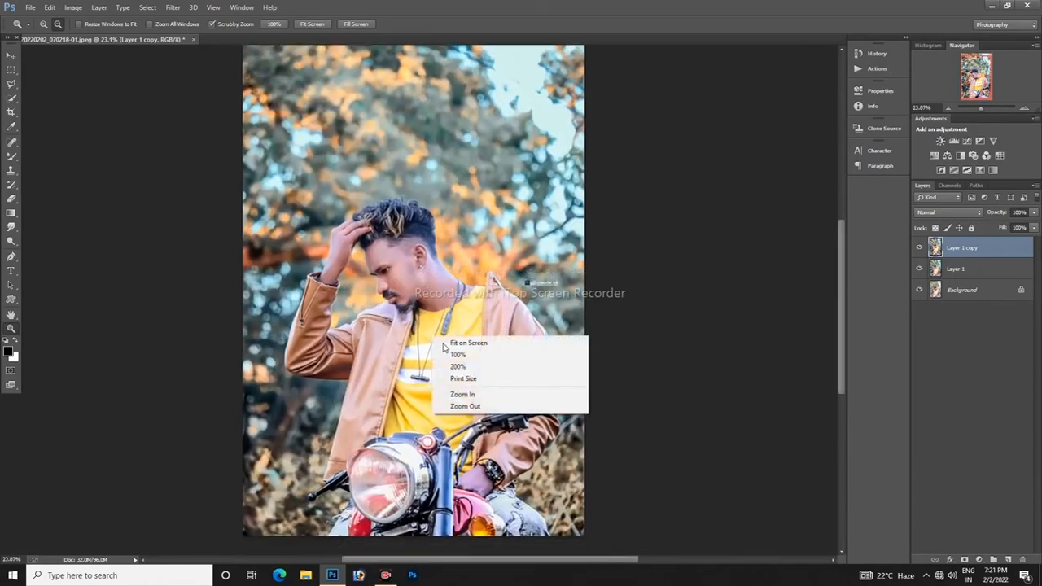
click(460, 343)
ctrl+click(984, 273)
right_click(984, 273)
click(905, 397)
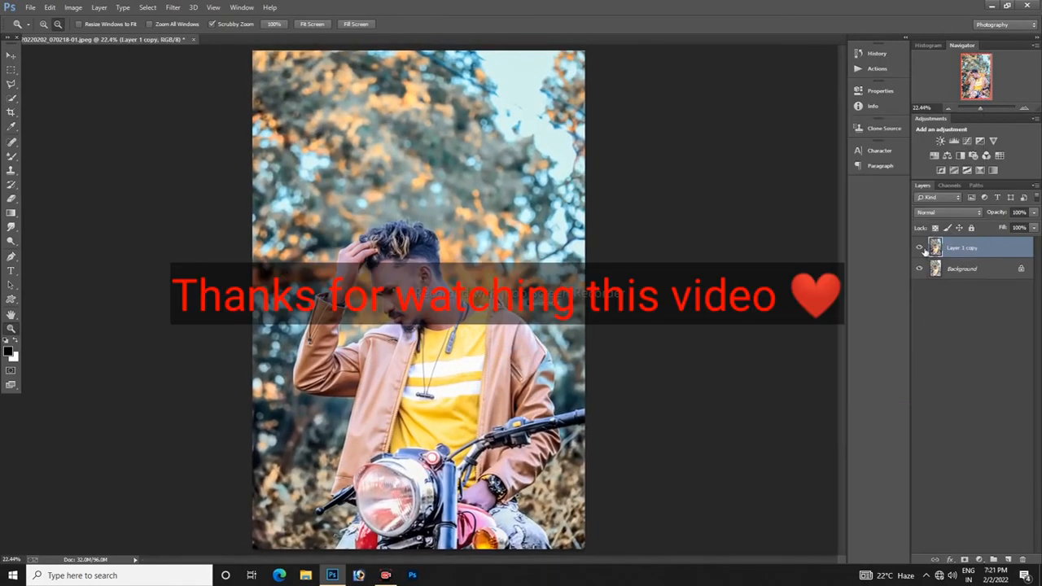
Step: Compare the finished portrait with the Background by toggling the visibility of Layer 1 copy
click(919, 247)
click(919, 248)
click(920, 248)
click(921, 249)
click(920, 249)
click(921, 249)
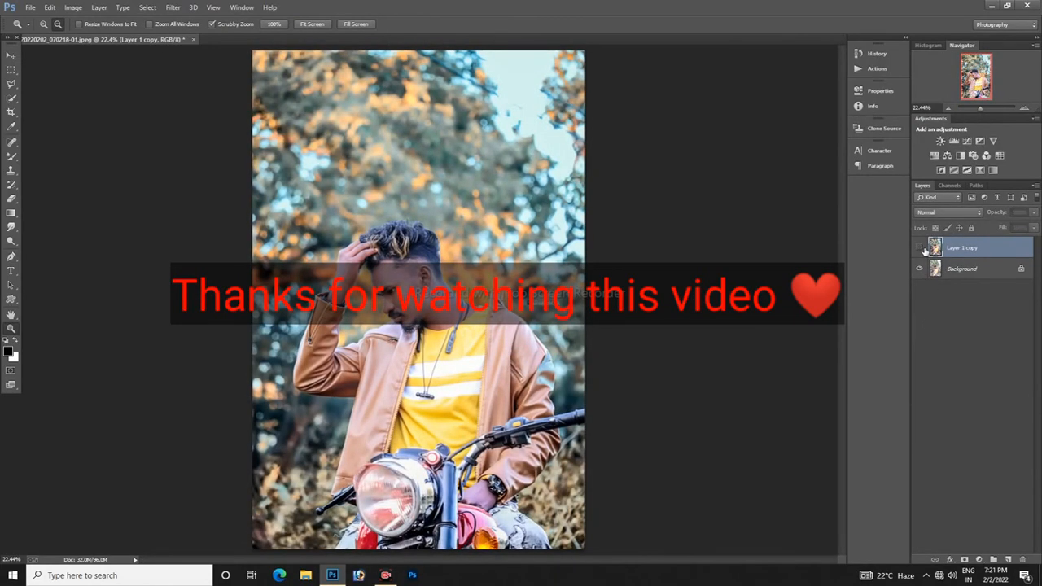
click(920, 248)
click(921, 248)
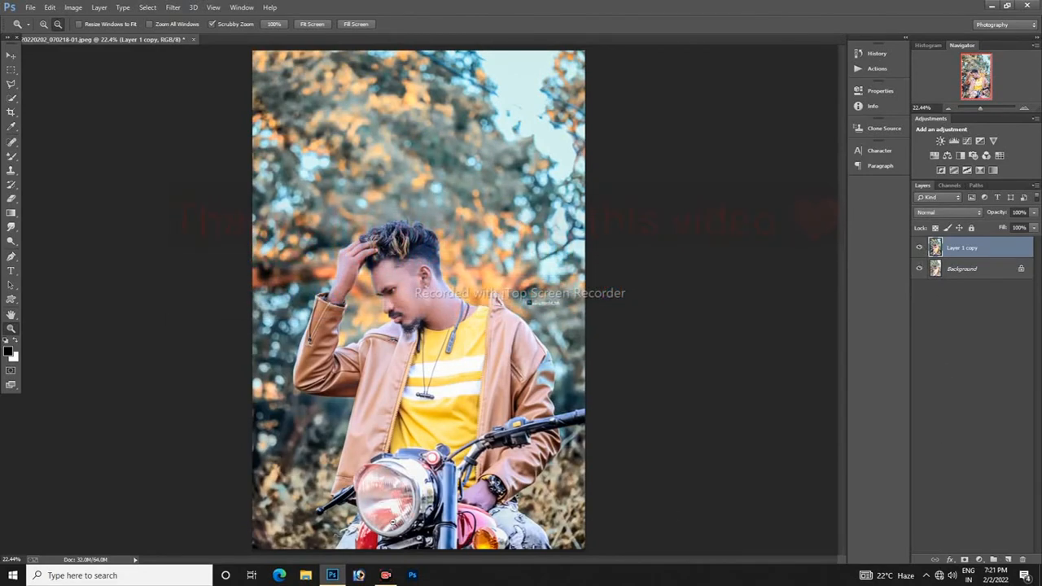